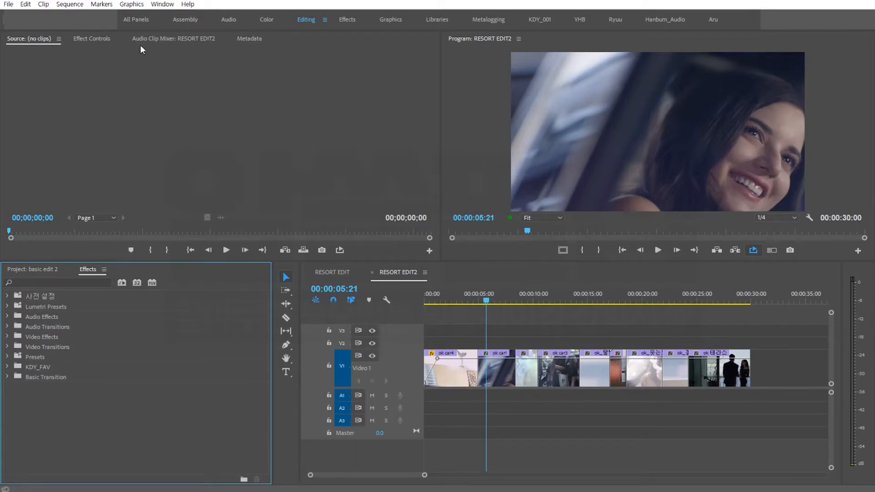
Step: Display the available effects and select Cross Dissolve among the Dissolve video transitions
{"action": "left_click", "coordinate": [162, 4]}
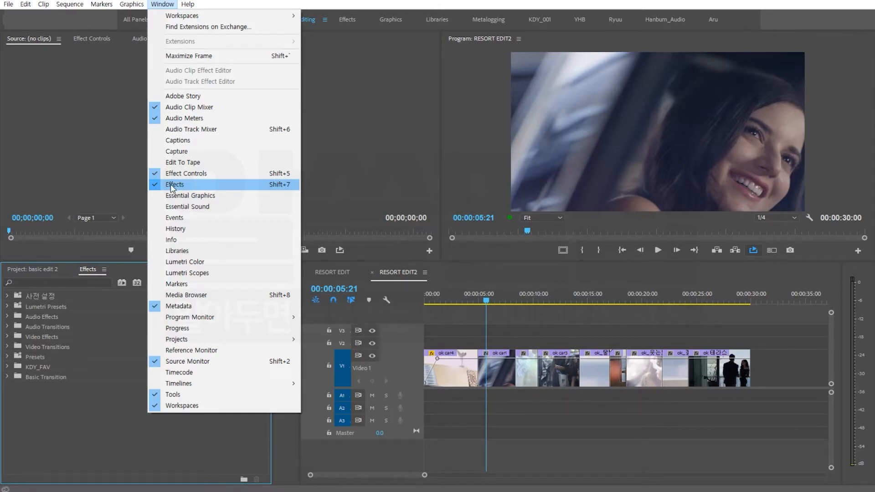
{"action": "left_click", "coordinate": [173, 185]}
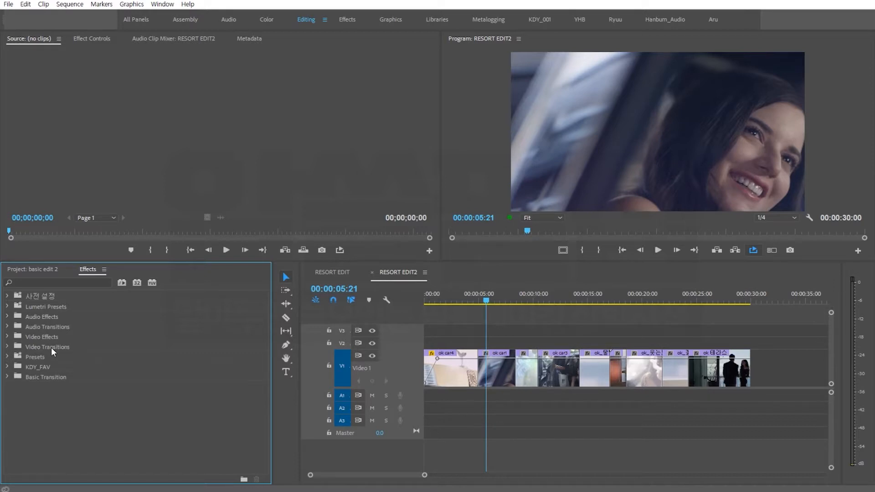
{"action": "left_click", "coordinate": [7, 347]}
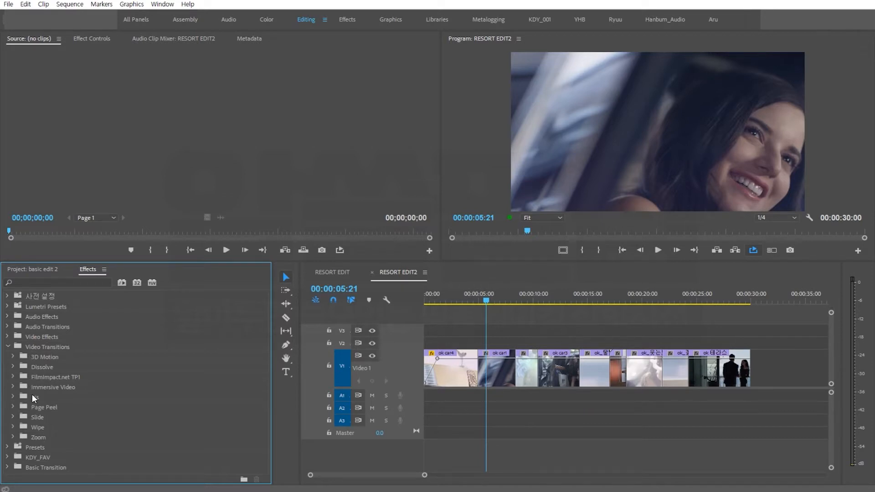
{"action": "left_click", "coordinate": [41, 368]}
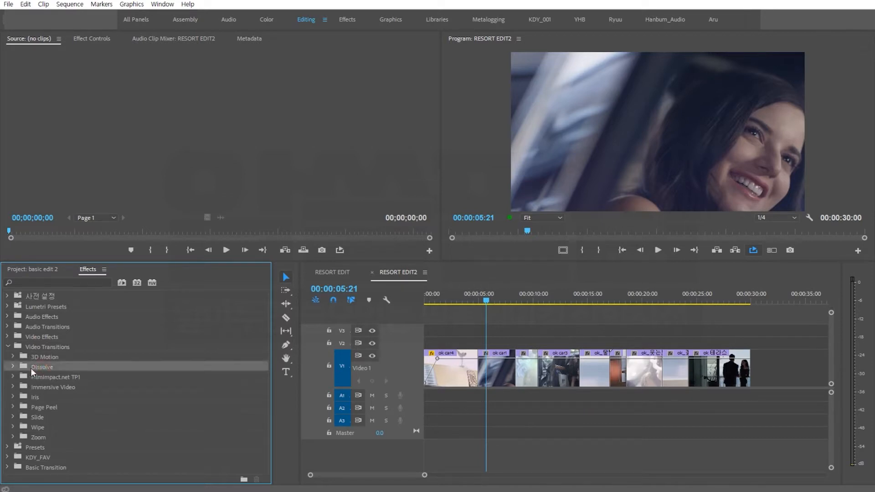
{"action": "left_click", "coordinate": [13, 367]}
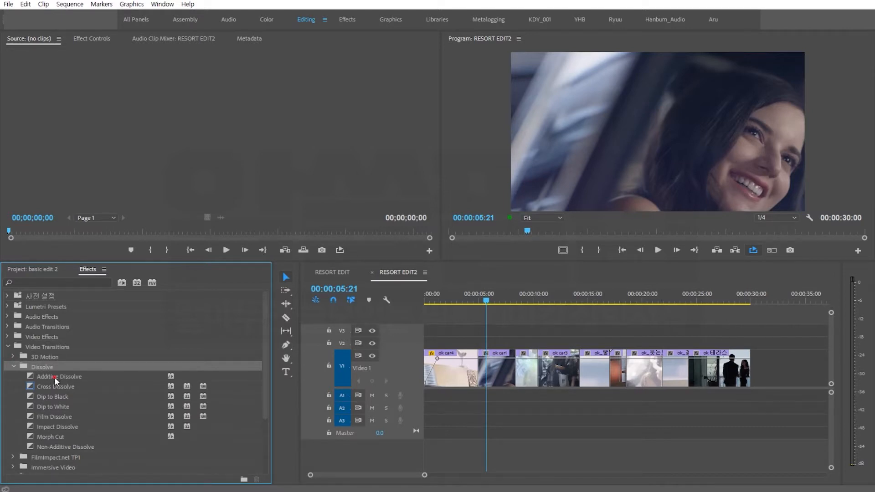
{"action": "left_click", "coordinate": [54, 377]}
{"action": "left_click", "coordinate": [51, 387]}
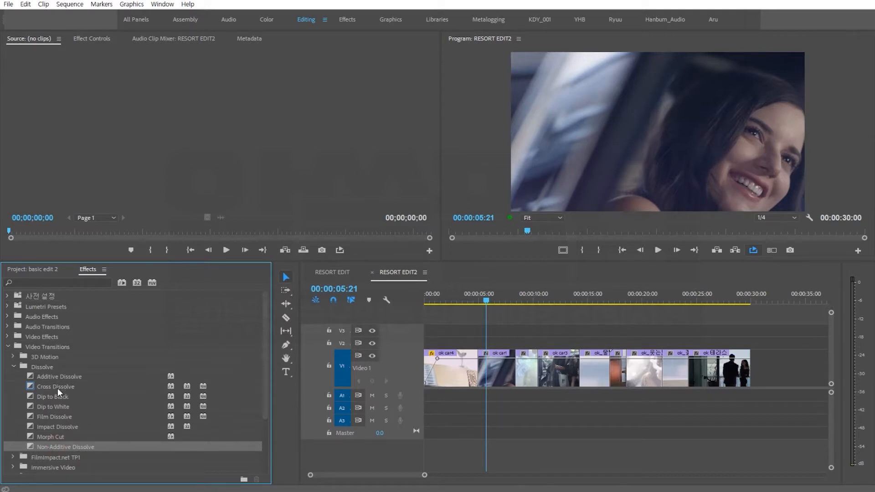
{"action": "left_click", "coordinate": [57, 388]}
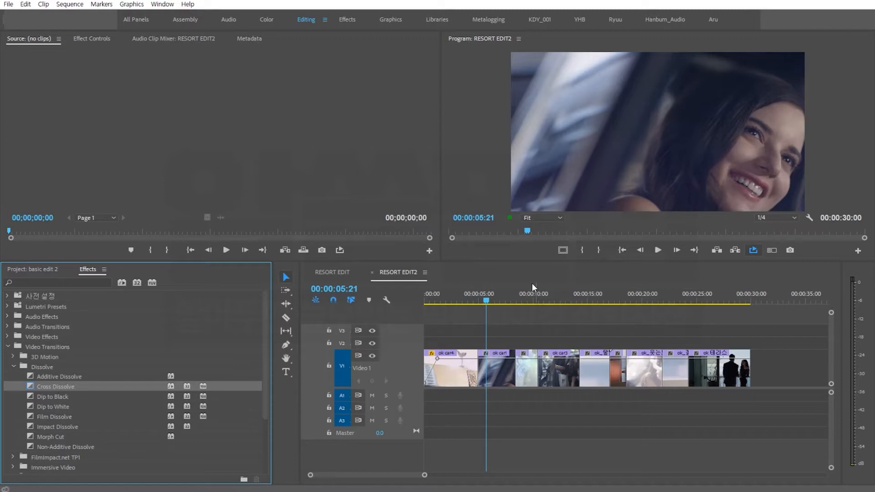
Step: Apply Cross Dissolve to the cut between the ok car4 and ok car1 clips in the RESORT EDIT2 sequence
{"action": "left_click", "coordinate": [512, 274]}
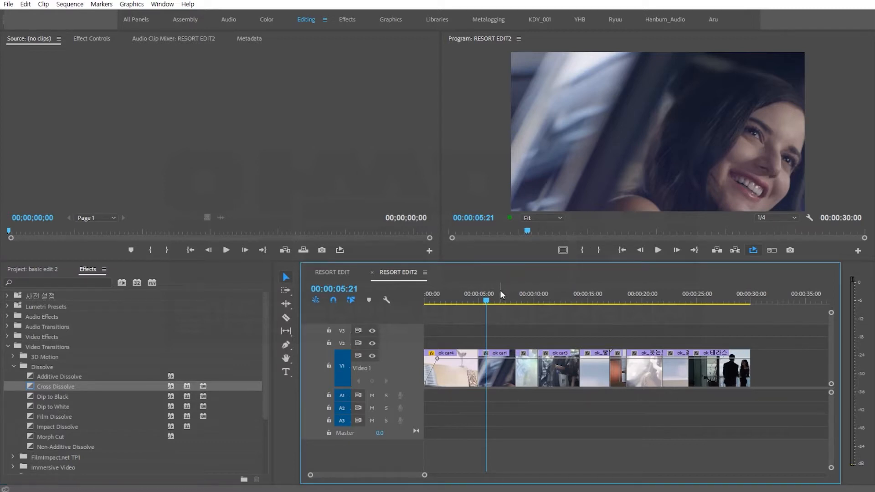
{"action": "key", "text": "equal"}
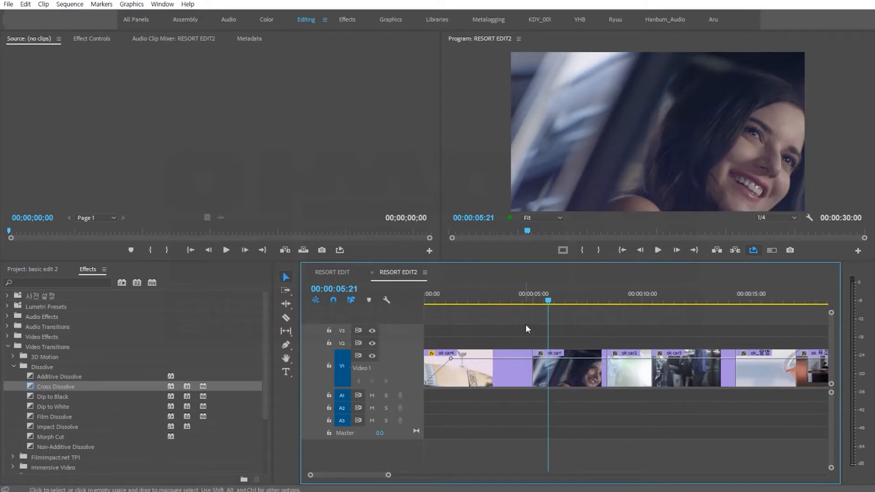
{"action": "key", "text": "equal"}
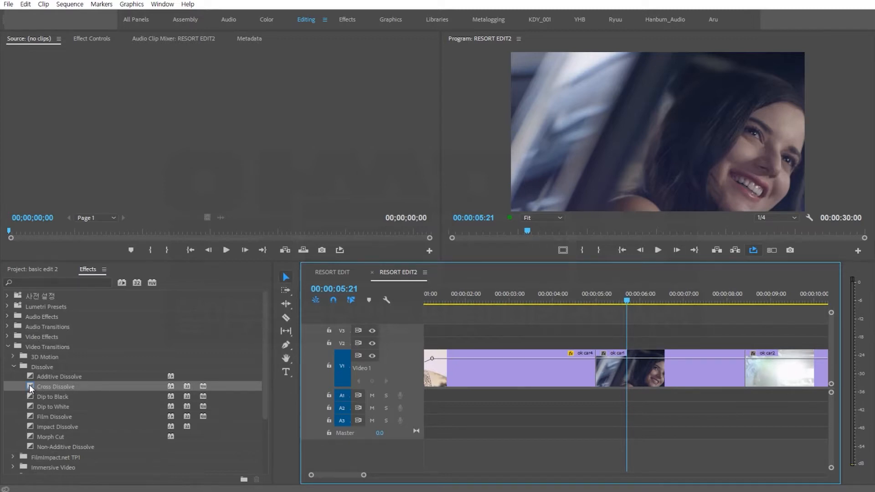
{"action": "left_click_drag", "start_coordinate": [29, 385], "coordinate": [494, 354]}
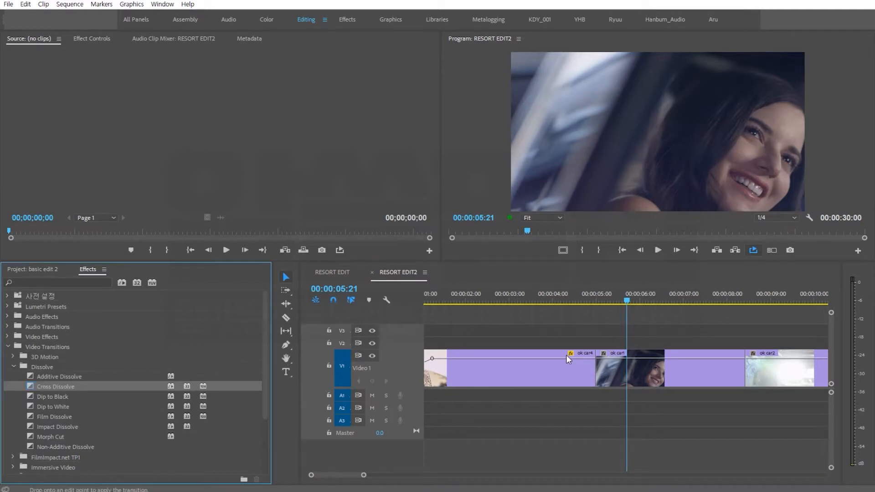
{"action": "left_click_drag", "start_coordinate": [567, 355], "coordinate": [596, 370]}
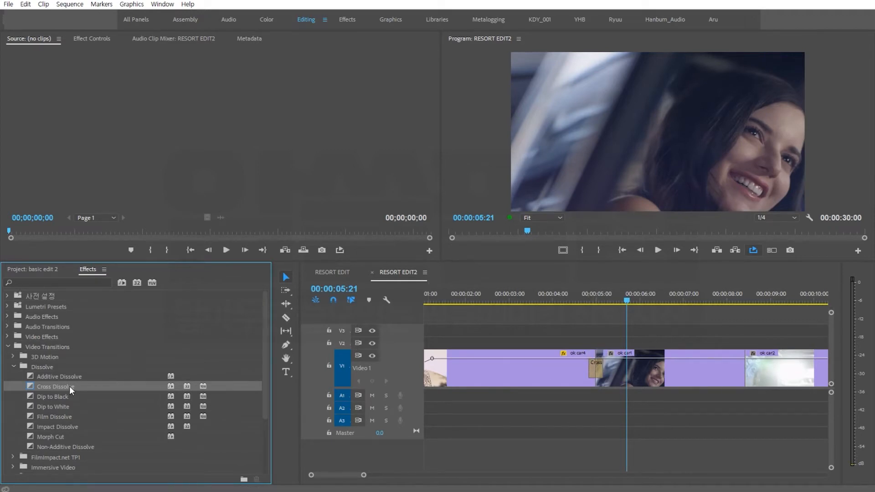
{"action": "mouse_move", "coordinate": [70, 386]}
{"action": "left_mouse_down"}
{"action": "mouse_move", "coordinate": [330, 338]}
{"action": "mouse_move", "coordinate": [569, 348]}
{"action": "mouse_move", "coordinate": [598, 368]}
{"action": "left_mouse_up"}
Step: Play back the Cross Dissolve between ok car4 and ok car1 several times from just before the cut
{"action": "left_click", "coordinate": [575, 293]}
{"action": "key", "text": "space"}
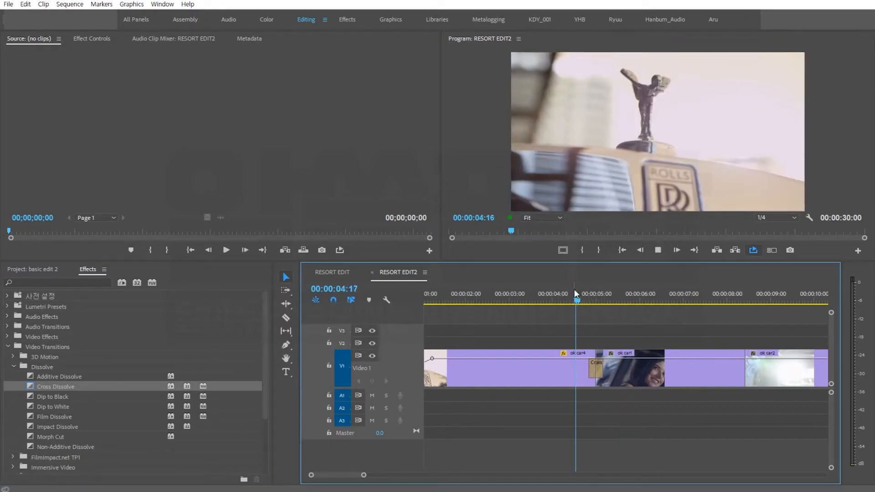
{"action": "left_click", "coordinate": [574, 289]}
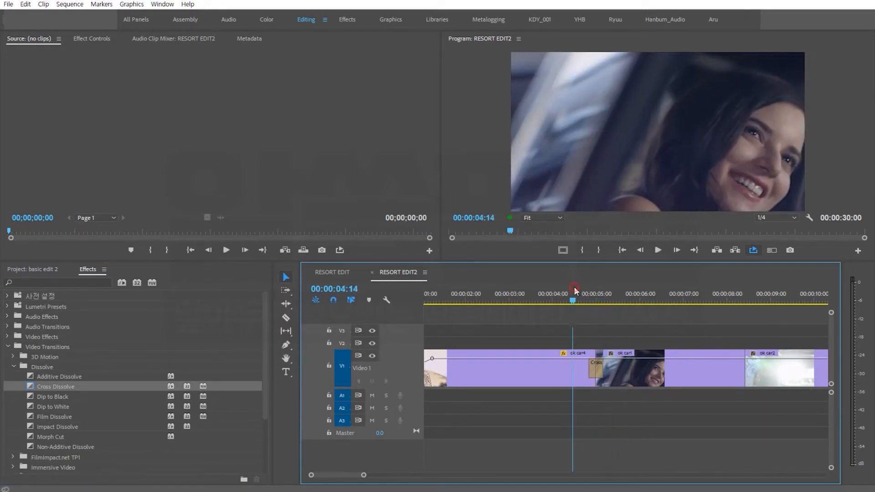
{"action": "key", "text": "space"}
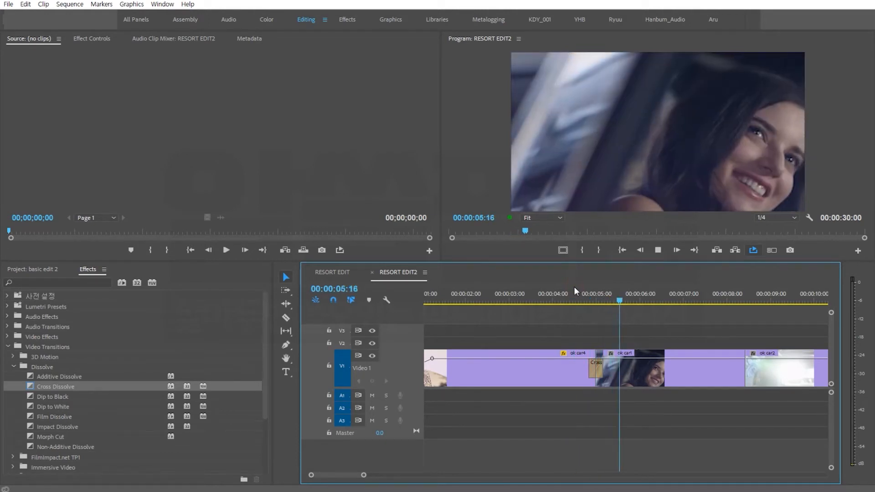
{"action": "left_click", "coordinate": [575, 289]}
{"action": "key", "text": "space"}
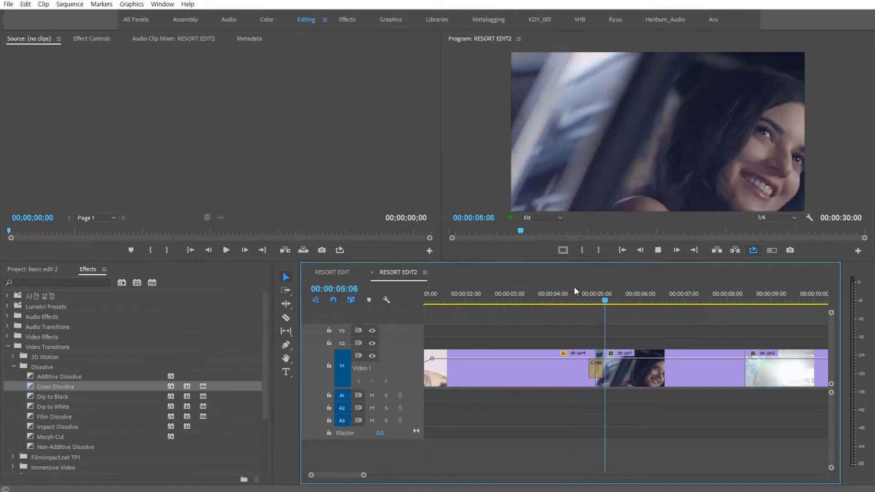
{"action": "key", "text": "space"}
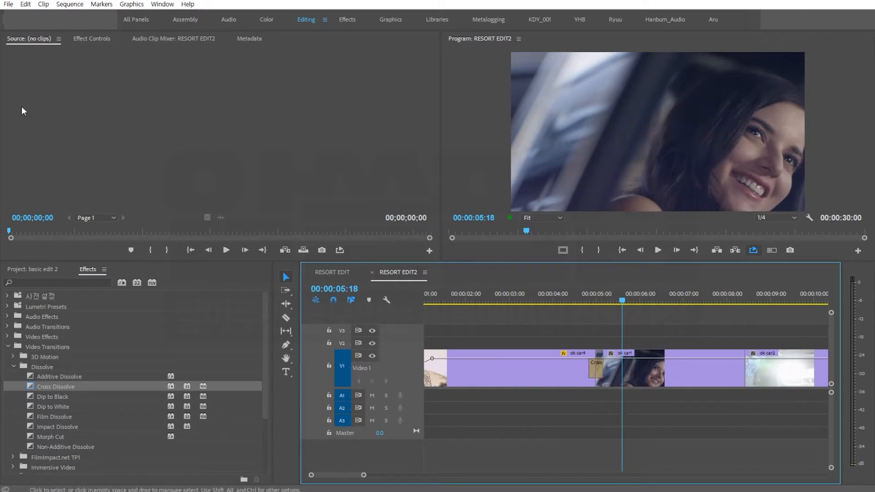
Step: Set the Video Transition Default Duration to 30 frames in the Timeline preferences
{"action": "left_click", "coordinate": [25, 4]}
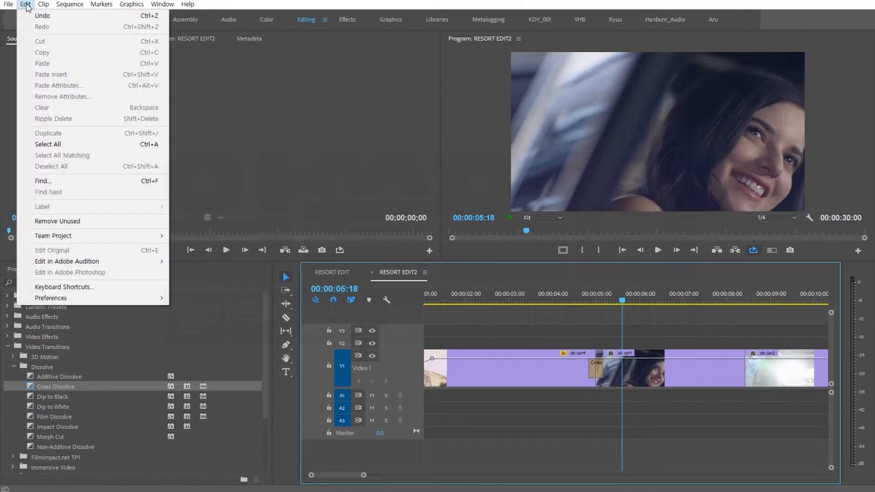
{"action": "mouse_move", "coordinate": [78, 299]}
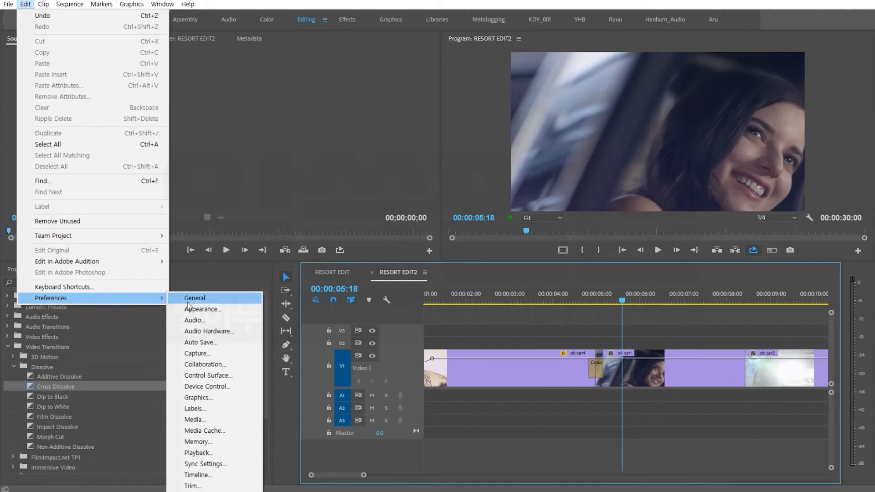
{"action": "left_click", "coordinate": [217, 476]}
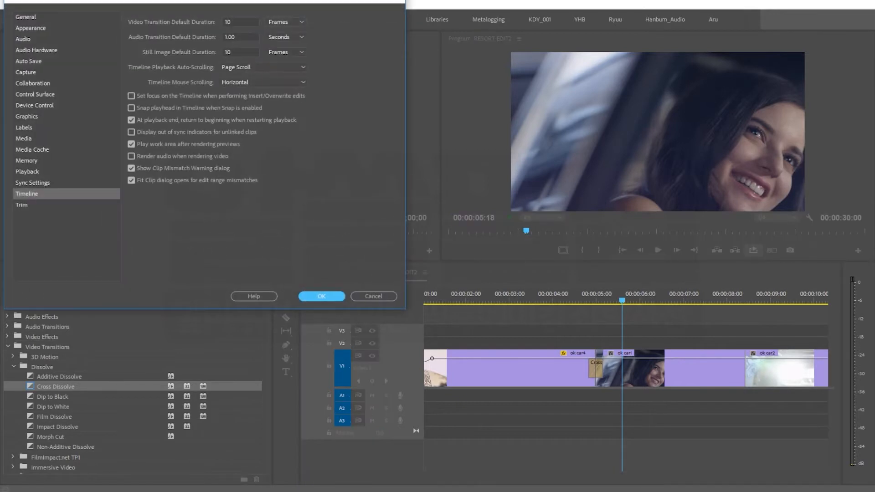
{"action": "left_click_drag", "start_coordinate": [250, 0], "coordinate": [378, 52]}
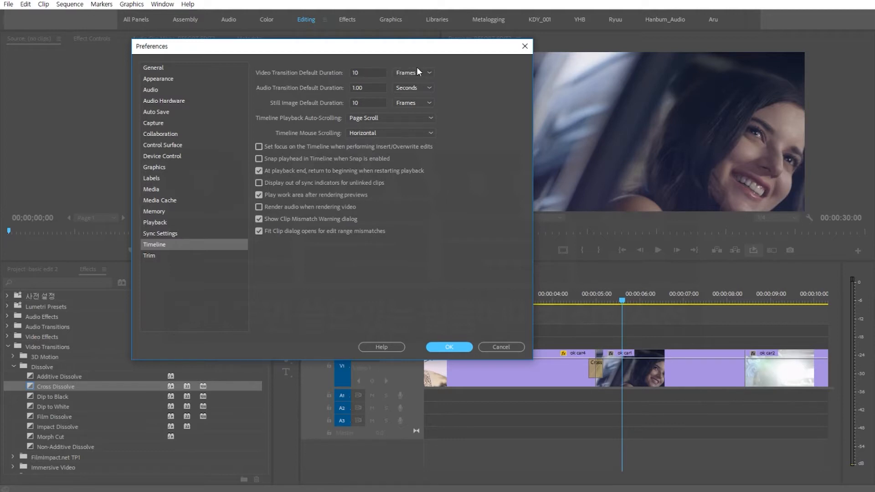
{"action": "left_click", "coordinate": [365, 75]}
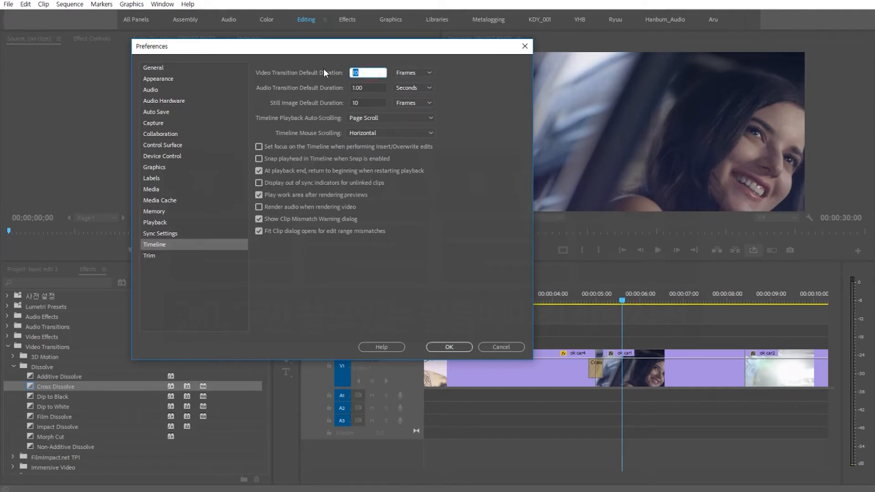
{"action": "type", "text": "30"}
{"action": "left_click", "coordinate": [414, 73]}
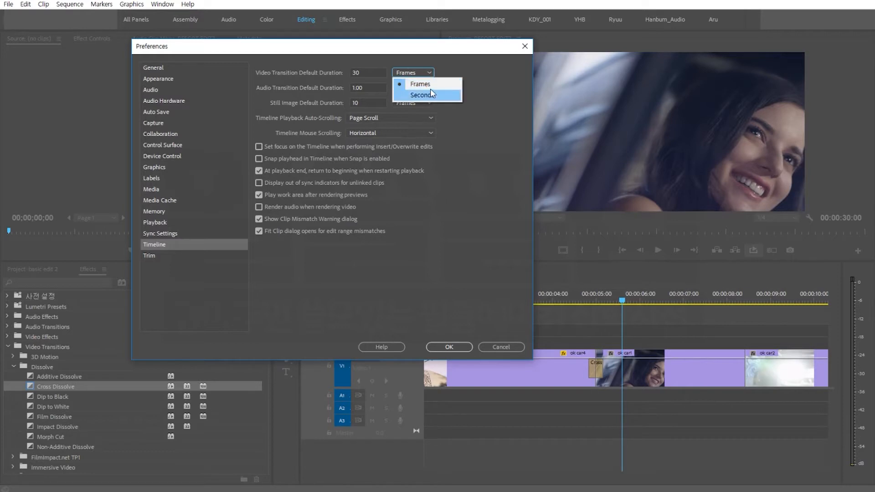
{"action": "left_click", "coordinate": [452, 64]}
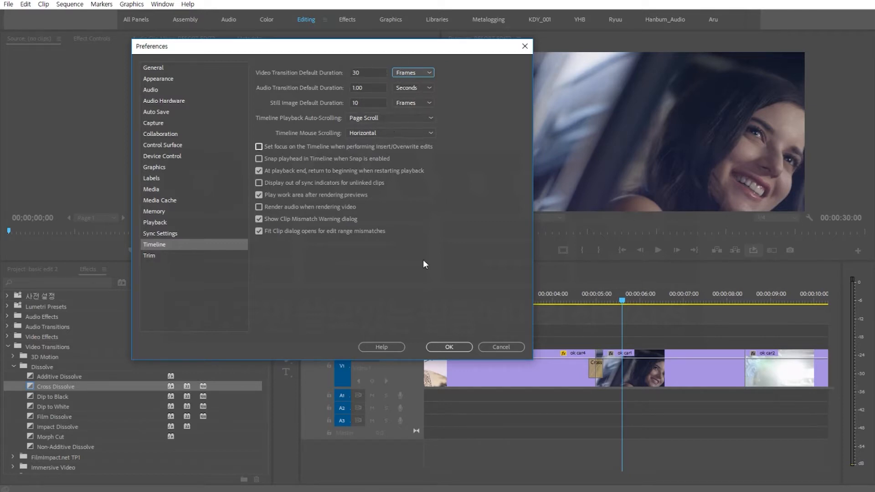
{"action": "left_click", "coordinate": [449, 347]}
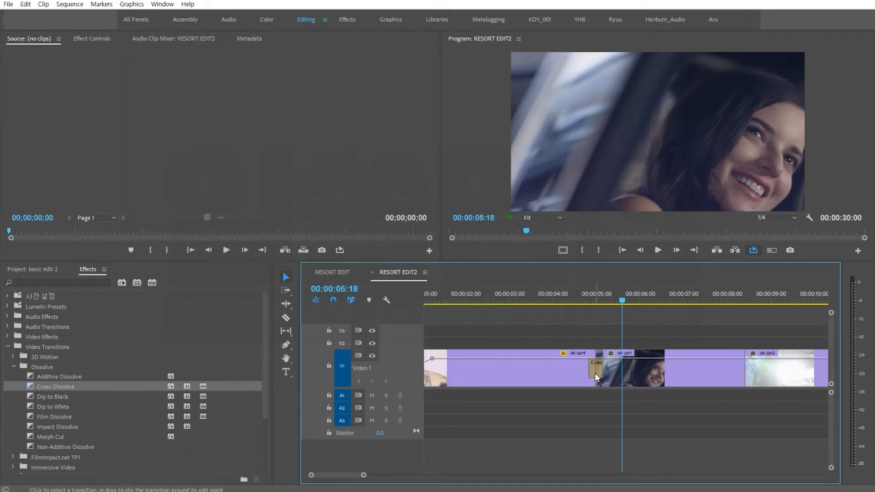
Step: Delete the Cross Dissolve between ok car4 and ok car1 and apply a new one centred on the same cut
{"action": "left_click", "coordinate": [597, 376]}
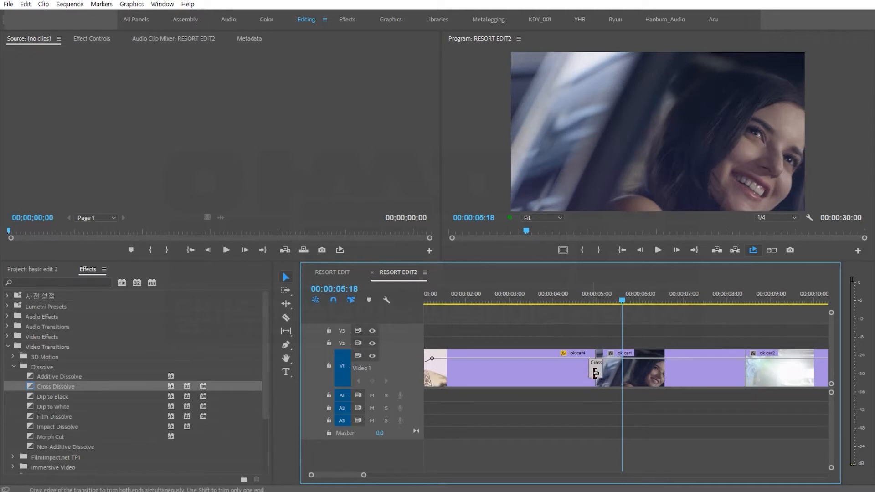
{"action": "key", "text": "Delete"}
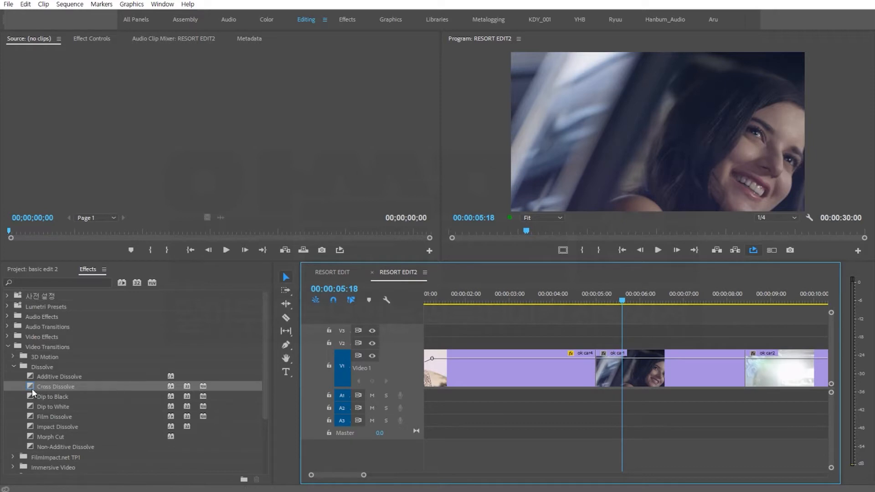
{"action": "left_click_drag", "start_coordinate": [29, 385], "coordinate": [594, 370]}
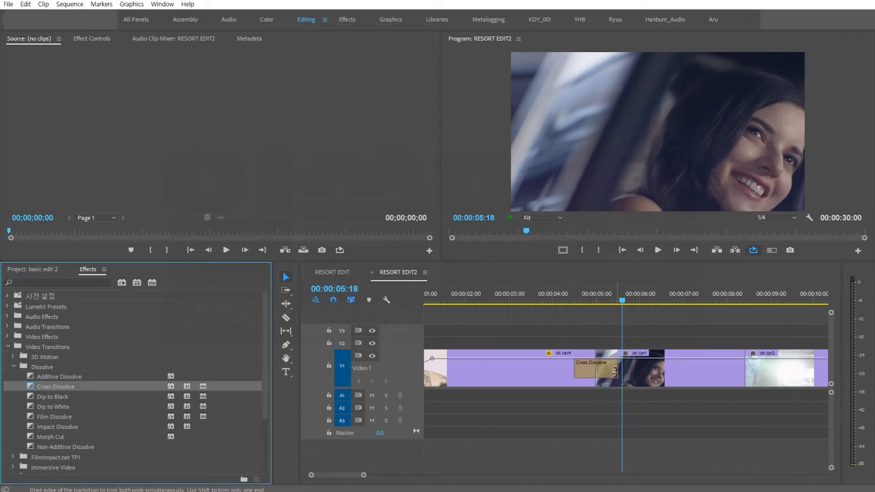
Step: Play back the reapplied Cross Dissolve repeatedly from about one second before the ok car4 to ok car1 cut
{"action": "left_click", "coordinate": [535, 290]}
{"action": "key", "text": "space"}
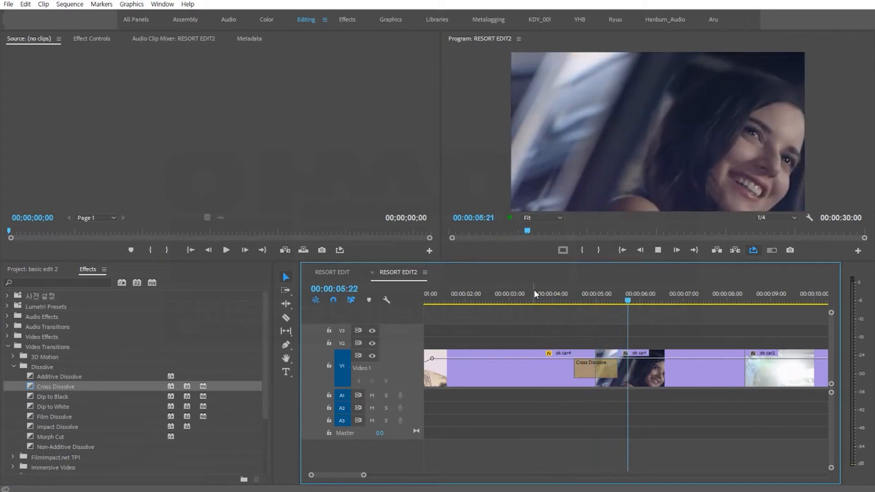
{"action": "left_click", "coordinate": [534, 289]}
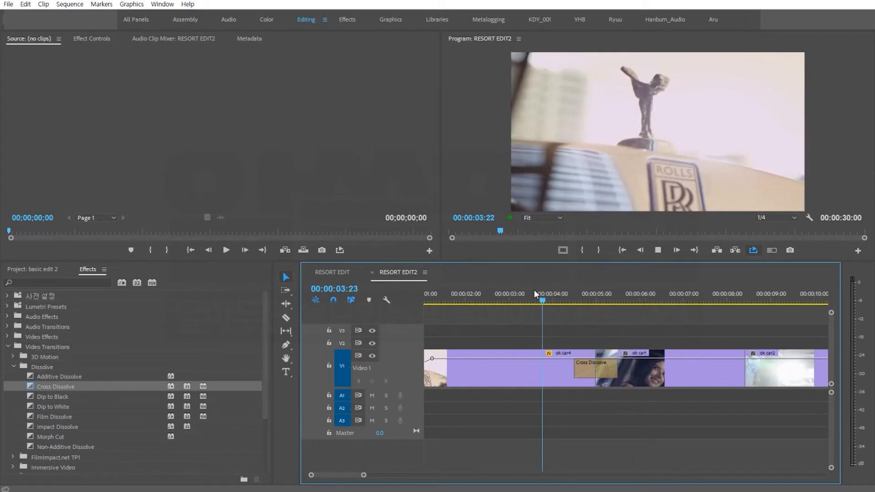
{"action": "key", "text": "space"}
{"action": "left_click", "coordinate": [535, 290]}
{"action": "key", "text": "space"}
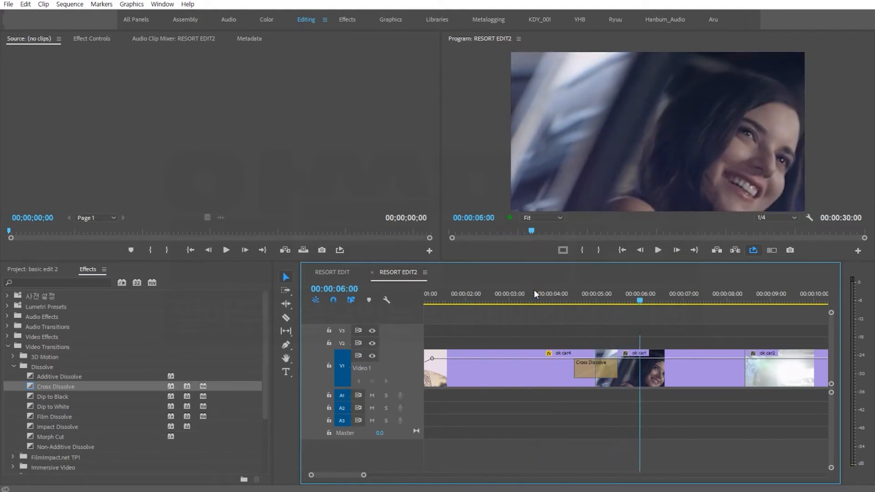
{"action": "key", "text": "space"}
{"action": "left_click", "coordinate": [534, 290]}
{"action": "key", "text": "space"}
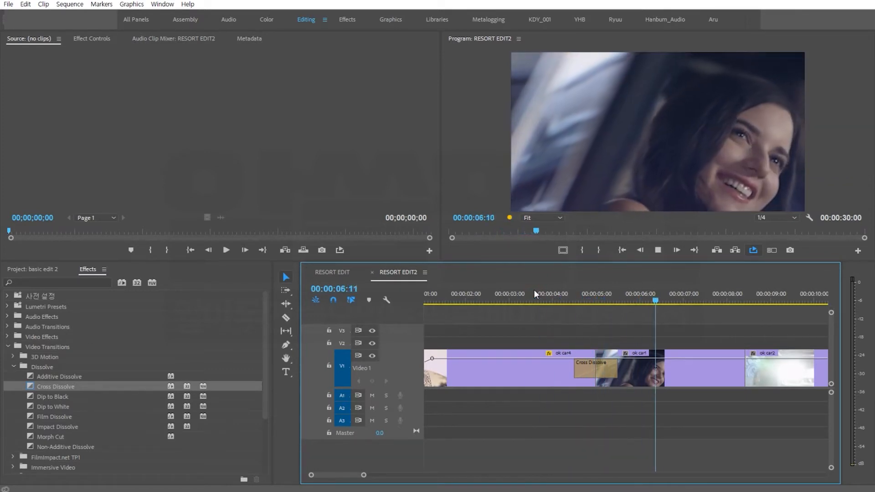
{"action": "key", "text": "space"}
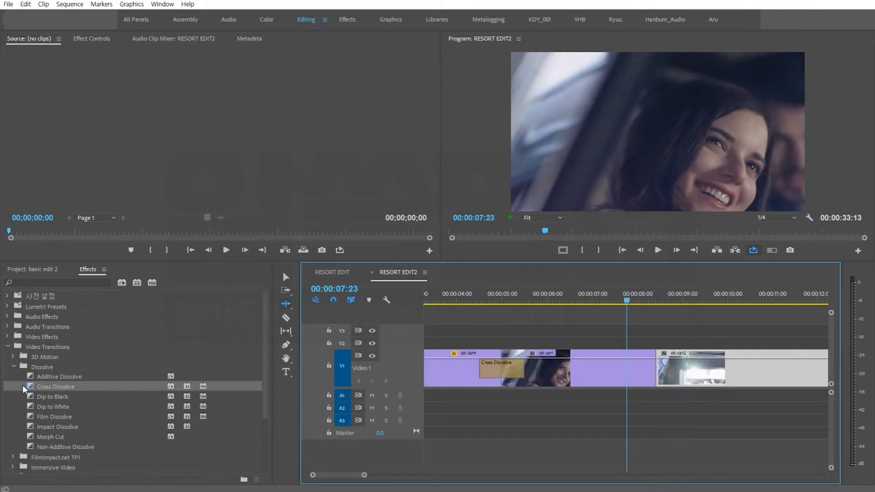
Step: Apply Cross Dissolve to the cut between ok car1 and ok car2 so that it begins at the start of ok car2
{"action": "left_click_drag", "start_coordinate": [29, 385], "coordinate": [656, 376]}
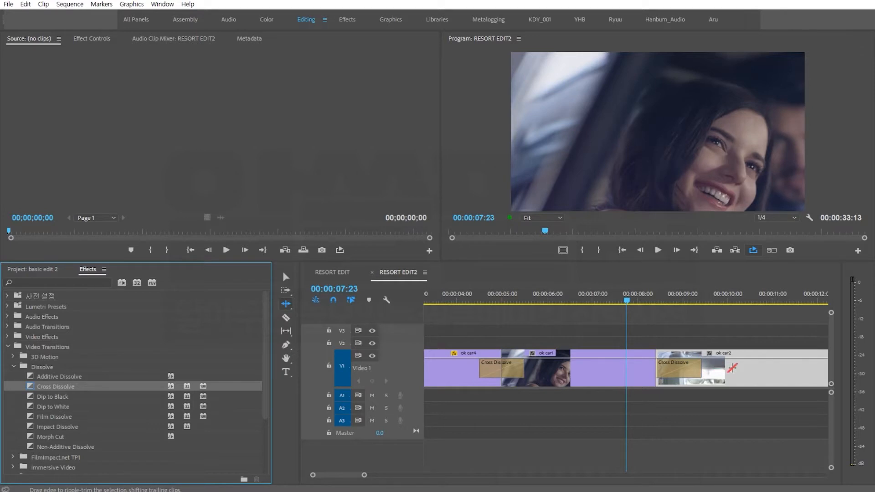
{"action": "left_click", "coordinate": [732, 368]}
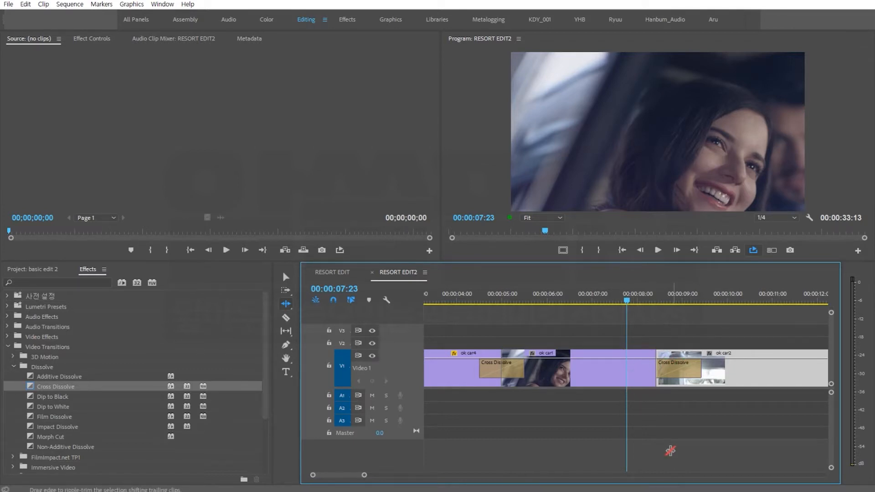
Step: Ripple-trim about 2.5 seconds off the start of ok car2 and replace its start-aligned Cross Dissolve with one centred on the ok car1 cut
{"action": "left_click", "coordinate": [687, 374]}
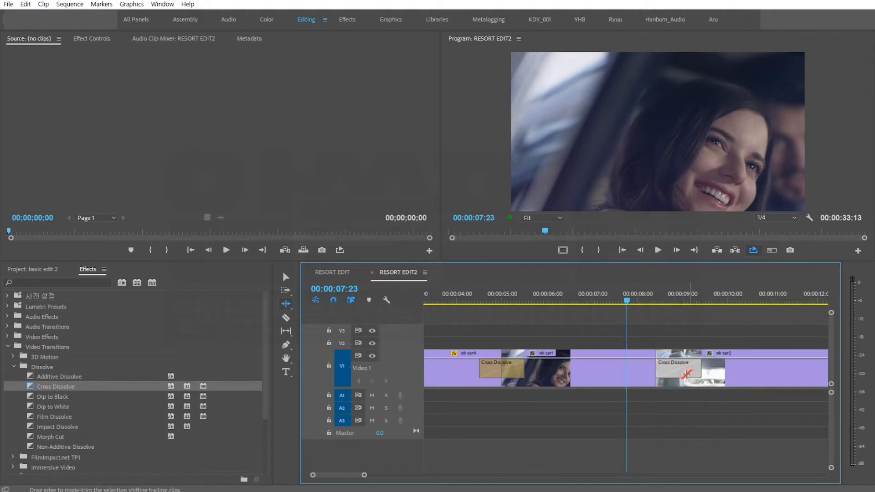
{"action": "key", "text": "Delete"}
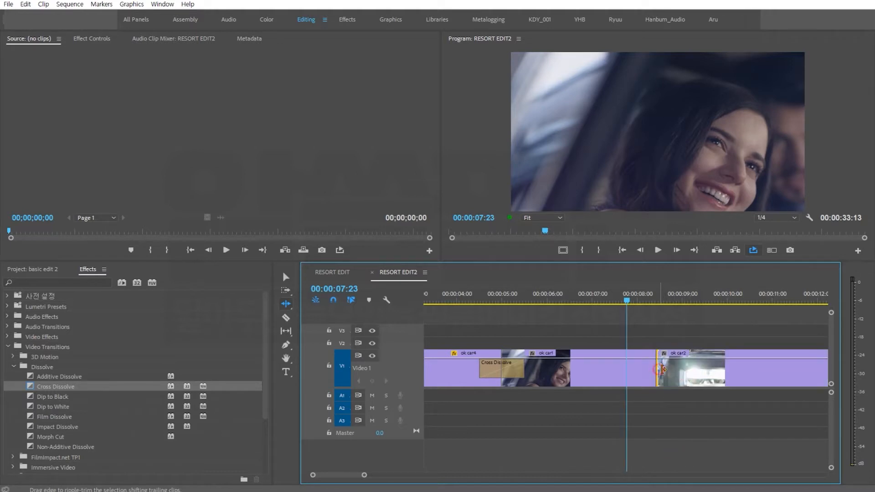
{"action": "left_click_drag", "start_coordinate": [661, 369], "coordinate": [784, 368]}
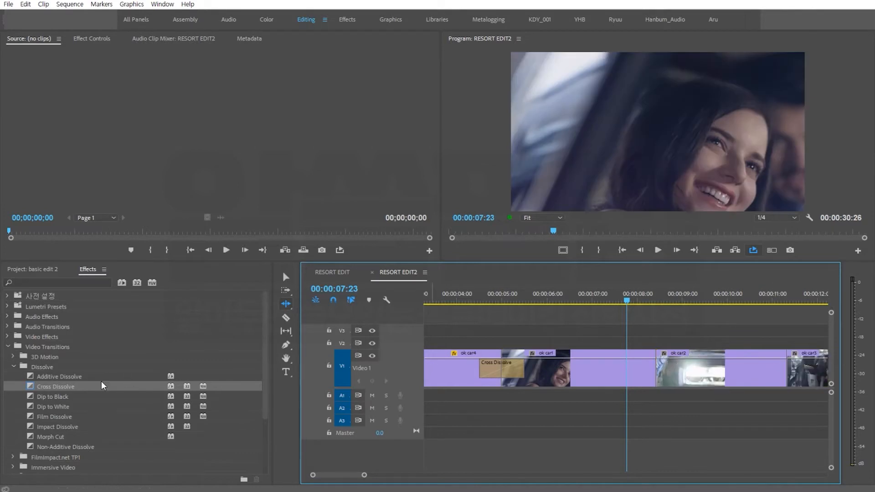
{"action": "left_click_drag", "start_coordinate": [30, 387], "coordinate": [663, 382]}
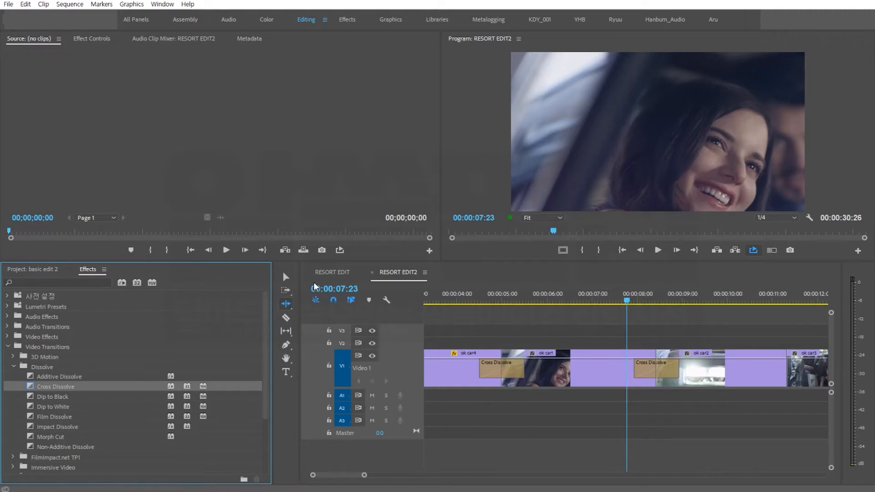
Step: Lengthen the Cross Dissolve between ok car4 and ok car1 directly in the timeline to 00:00:02:10 by extending its edges
{"action": "left_click", "coordinate": [286, 277]}
{"action": "left_click", "coordinate": [506, 372]}
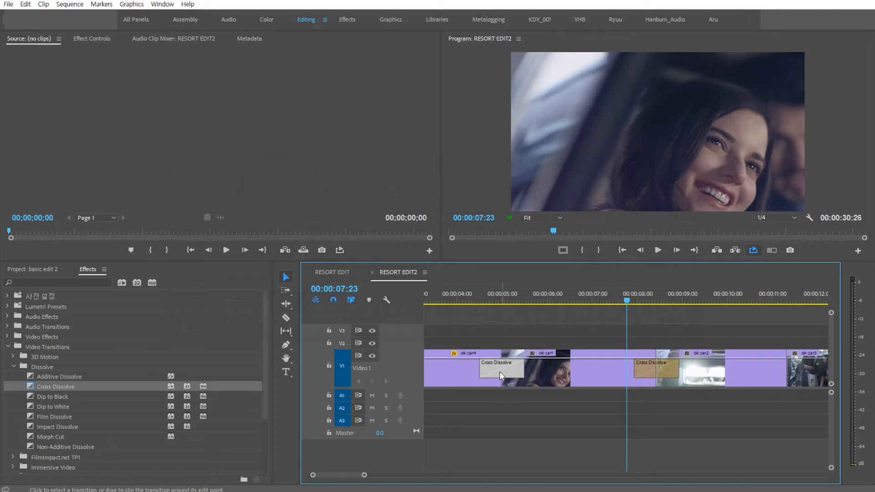
{"action": "left_click_drag", "start_coordinate": [480, 368], "coordinate": [450, 369]}
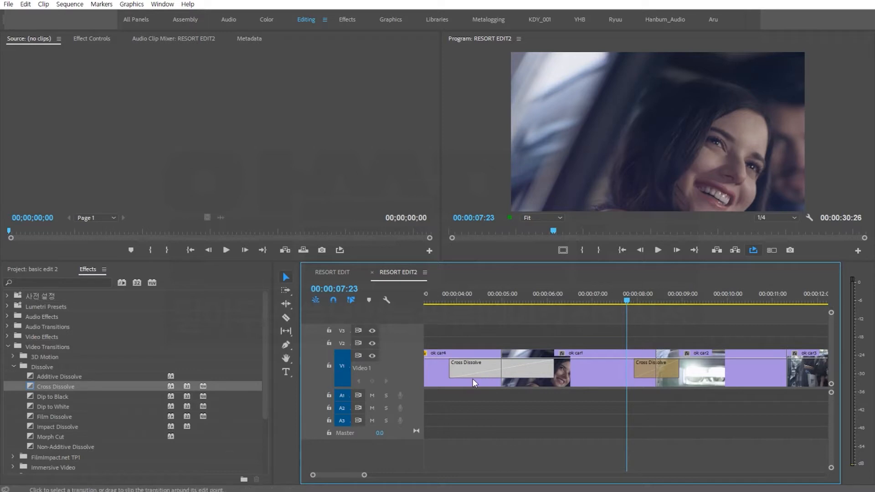
{"action": "left_click_drag", "start_coordinate": [553, 369], "coordinate": [536, 368]}
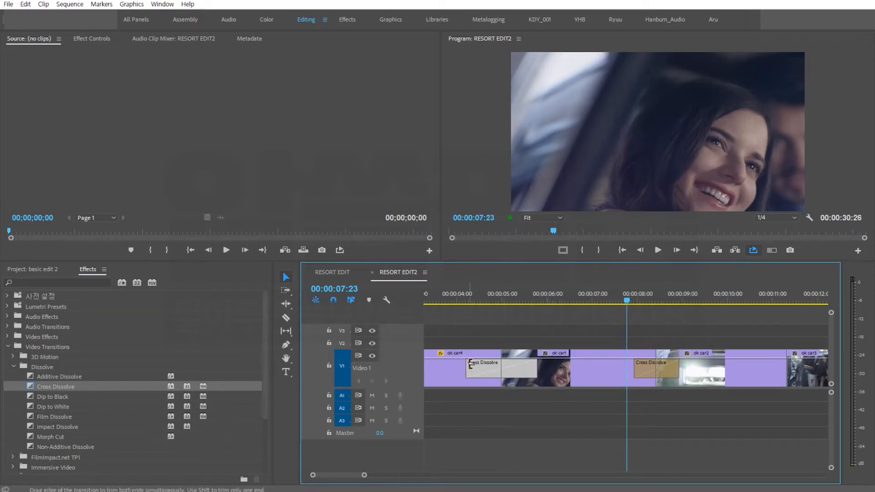
{"action": "left_click_drag", "start_coordinate": [465, 368], "coordinate": [450, 368]}
Step: Play back the lengthened Cross Dissolve between ok car4 and ok car1 from just before it starts
{"action": "left_click", "coordinate": [438, 294]}
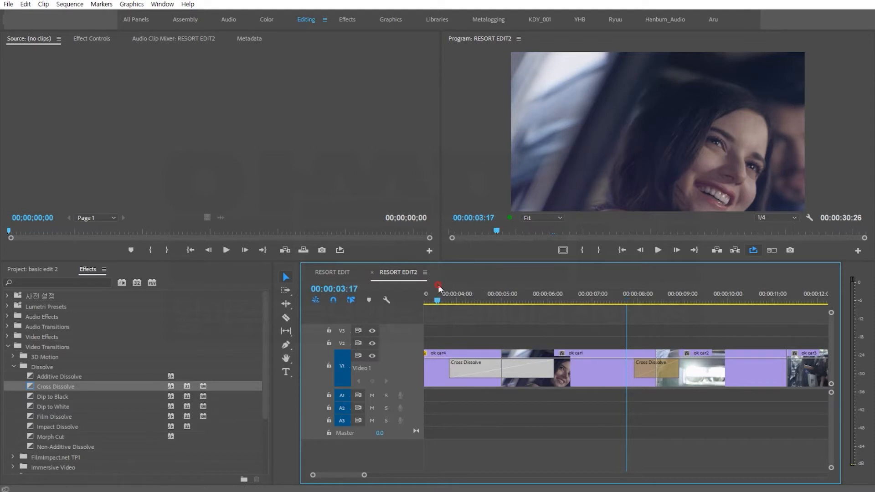
{"action": "key", "text": "space"}
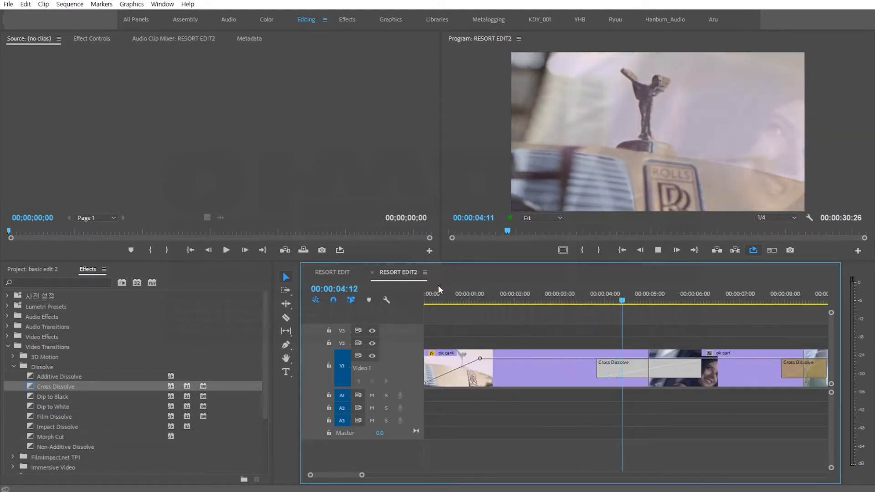
{"action": "left_click", "coordinate": [574, 291]}
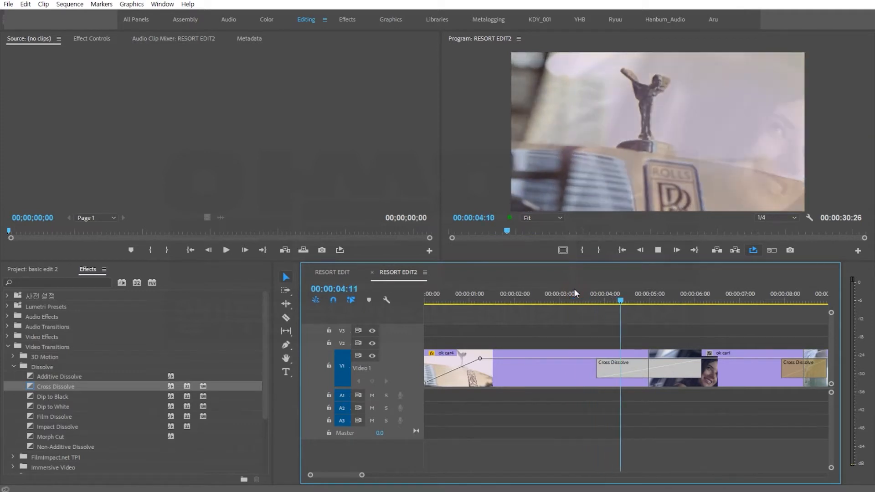
{"action": "key", "text": "space"}
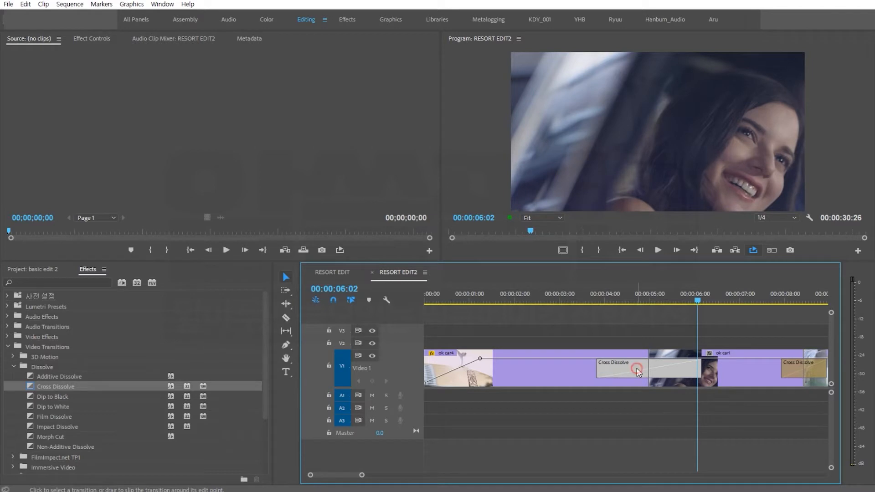
Step: Open the Set Transition Duration dialog for the Cross Dissolve between ok car4 and ok car1 and accept it without changes
{"action": "double_click", "coordinate": [637, 368]}
{"action": "left_click", "coordinate": [482, 257]}
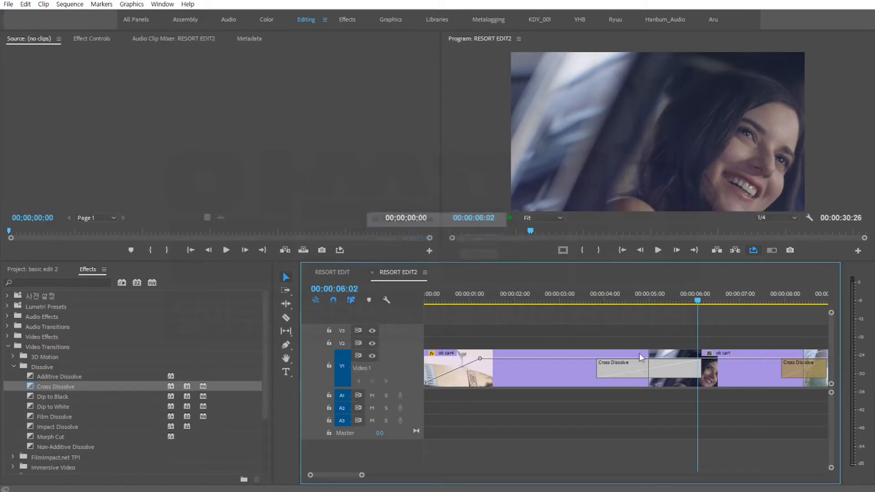
{"action": "double_click", "coordinate": [682, 372]}
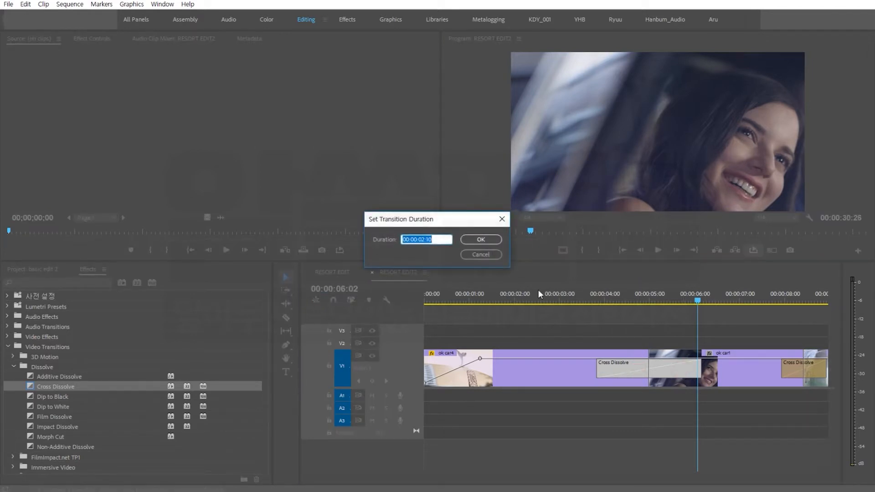
{"action": "left_click", "coordinate": [475, 239]}
Step: Show the settings of the Cross Dissolve between ok car4 and ok car1 in Effect Controls and widen its timeline area
{"action": "left_click", "coordinate": [93, 38]}
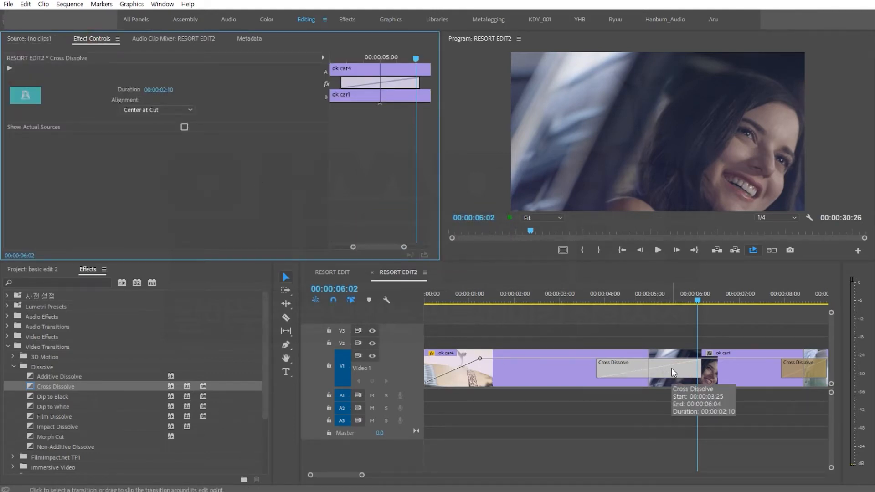
{"action": "left_click", "coordinate": [672, 369]}
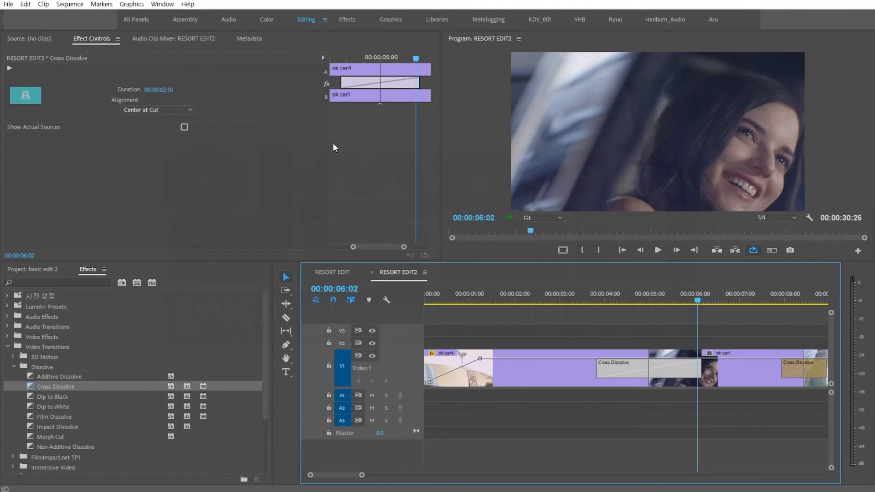
{"action": "left_click_drag", "start_coordinate": [331, 143], "coordinate": [182, 137]}
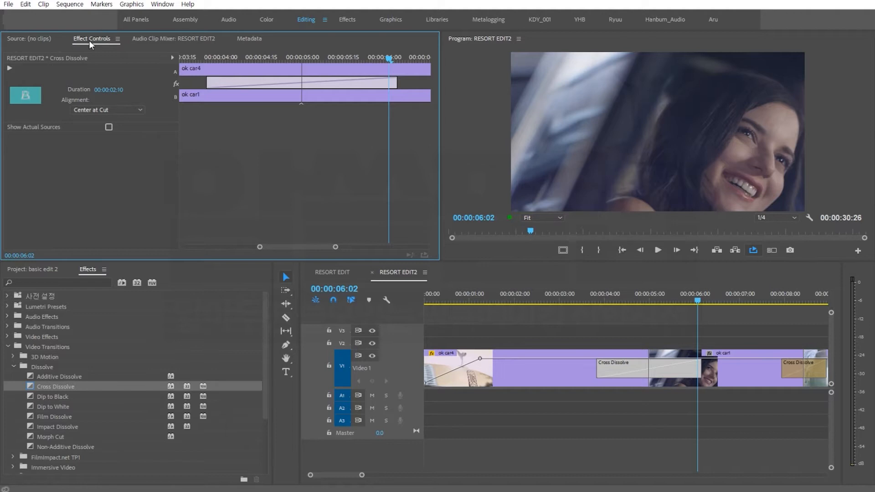
Step: Set the duration of the Cross Dissolve between ok car4 and ok car1 to 00:00:01:00 in Effect Controls
{"action": "left_click", "coordinate": [111, 93]}
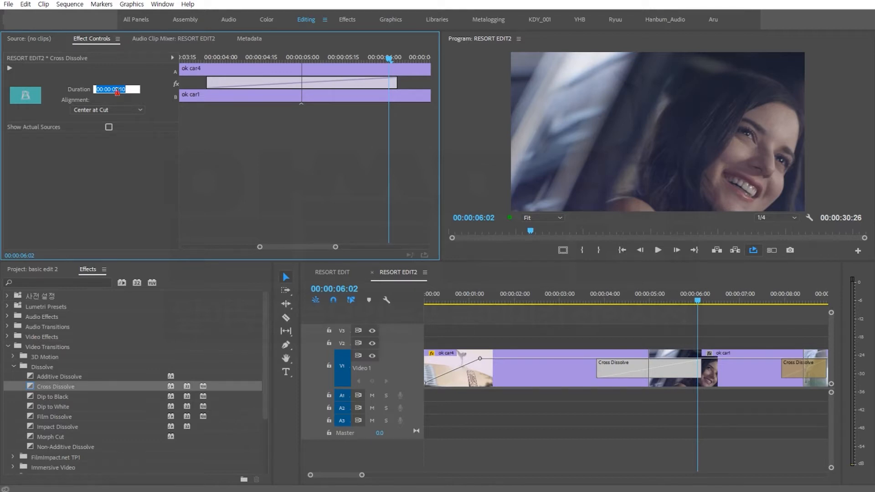
{"action": "left_click", "coordinate": [119, 89]}
{"action": "key", "text": "Return"}
{"action": "left_click", "coordinate": [122, 90]}
{"action": "type", "text": "100"}
{"action": "key", "text": "Return"}
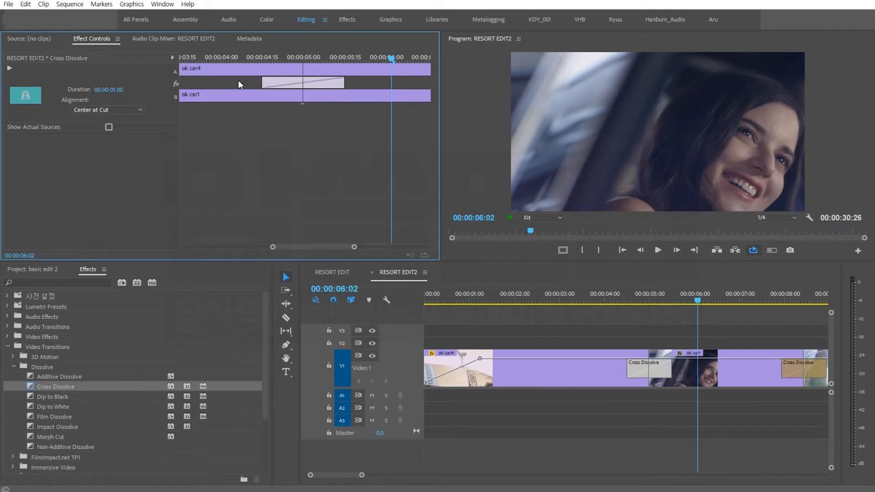
Step: Set the ok car4 to ok car1 Cross Dissolve's duration to 00:00:02:02, and shorten it to 00:00:01:09 by trimming its edges in Effect Controls
{"action": "left_click", "coordinate": [109, 89]}
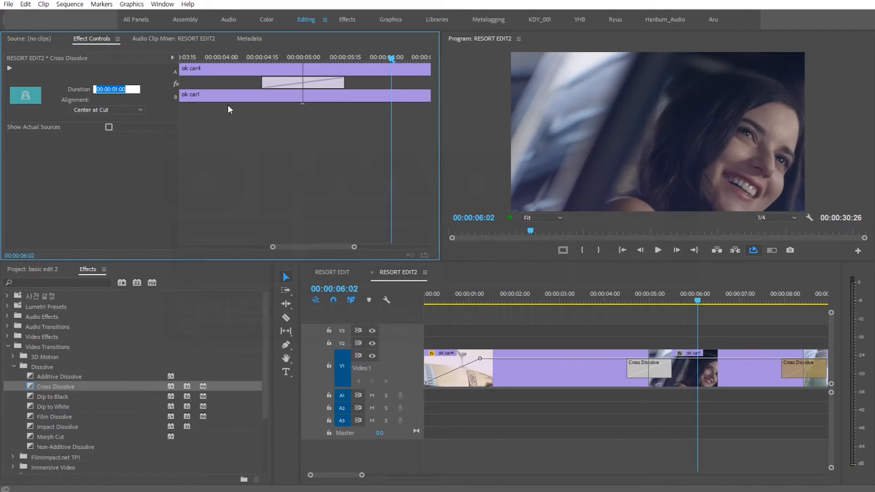
{"action": "type", "text": "202"}
{"action": "key", "text": "Return"}
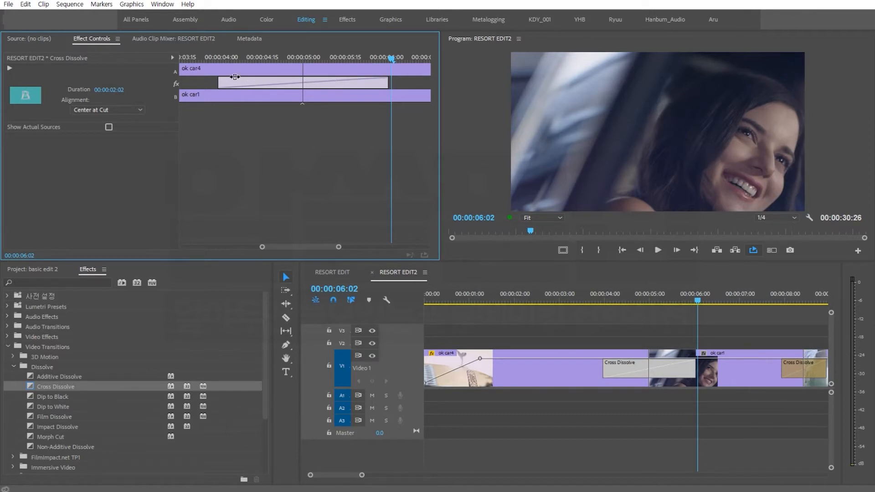
{"action": "left_click_drag", "start_coordinate": [219, 82], "coordinate": [249, 82]}
{"action": "left_click_drag", "start_coordinate": [384, 82], "coordinate": [355, 82]}
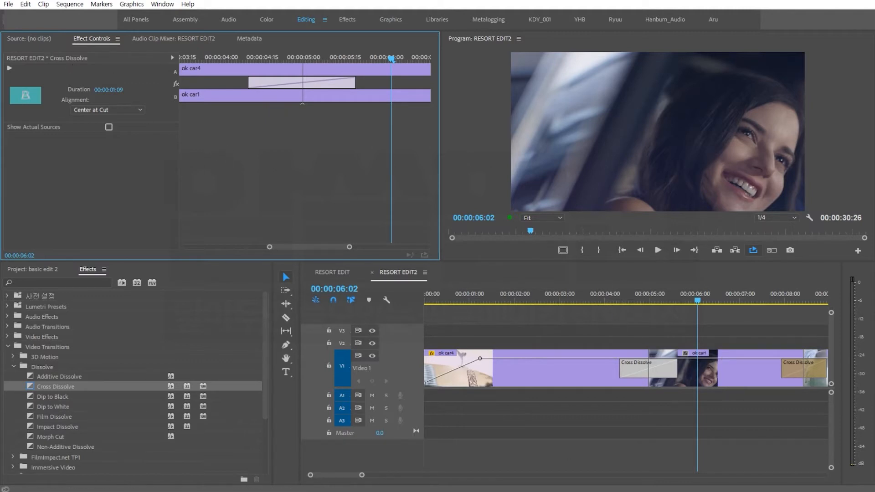
Step: Delete the Cross Dissolve between ok car1 and ok car2
{"action": "left_click_drag", "start_coordinate": [362, 475], "coordinate": [379, 476]}
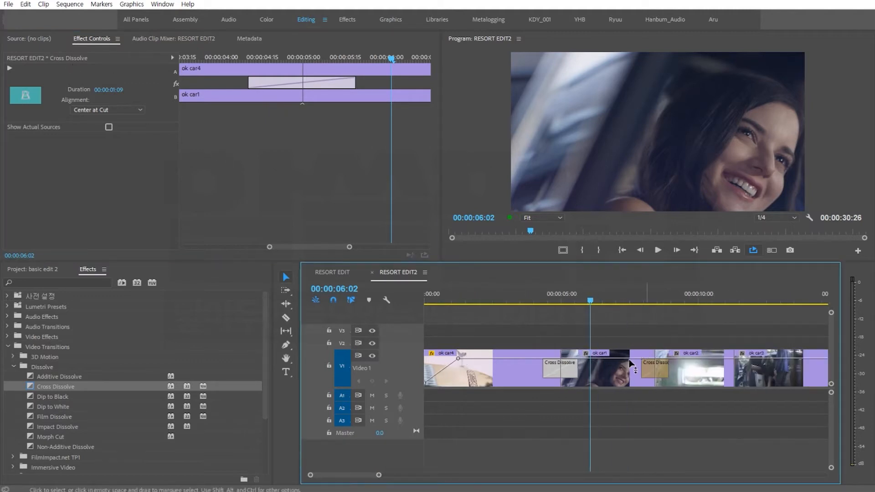
{"action": "left_click", "coordinate": [650, 372]}
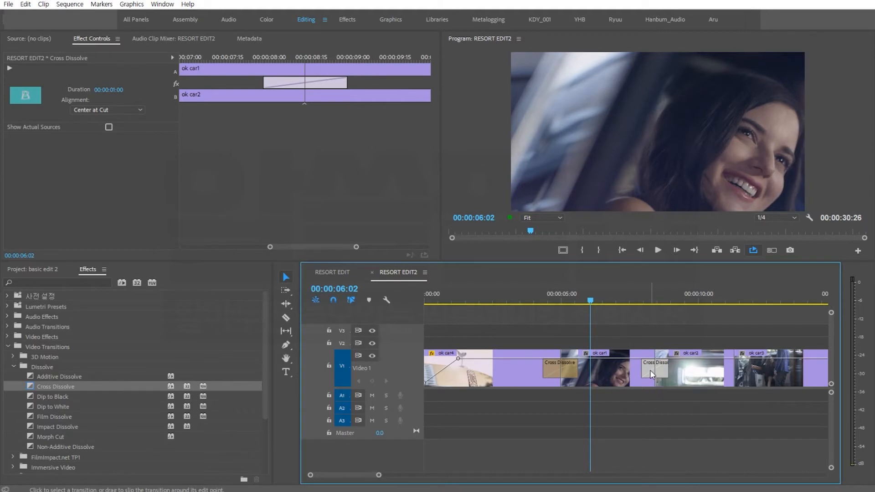
{"action": "left_click", "coordinate": [650, 371]}
{"action": "key", "text": "Delete"}
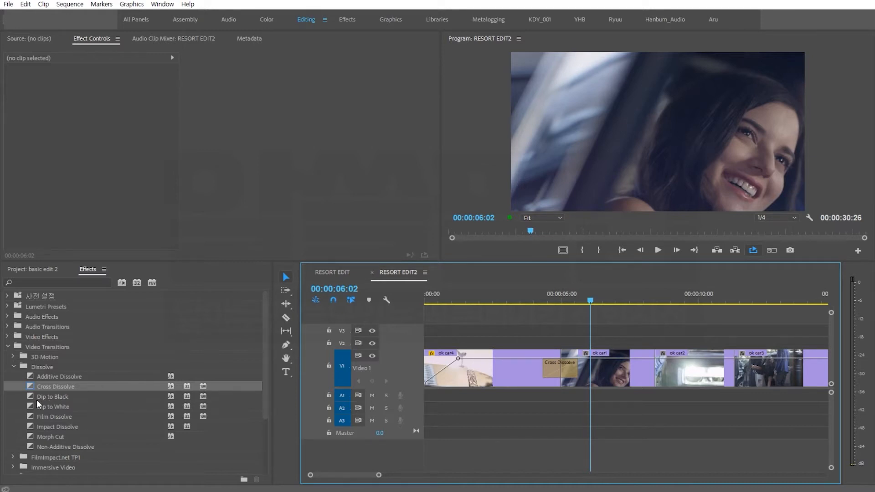
Step: Apply an Additive Dissolve centred on the cut between ok car1 and ok car2 and play it back
{"action": "left_click", "coordinate": [56, 376]}
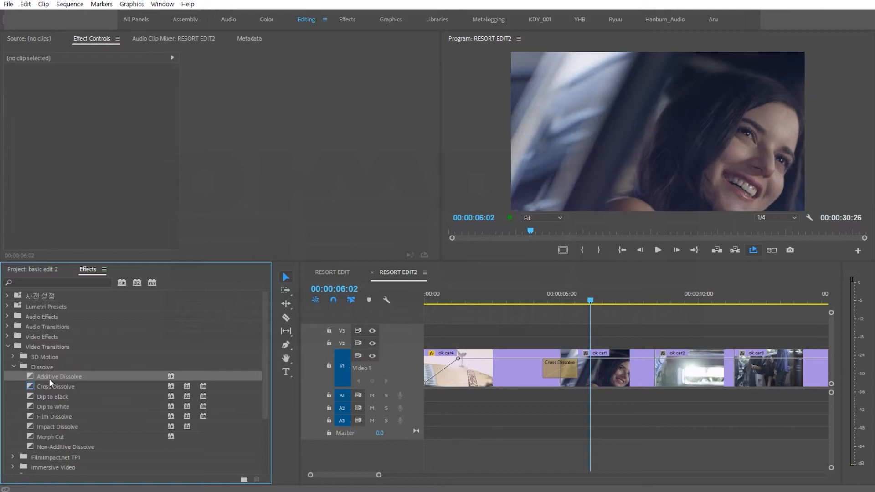
{"action": "left_click_drag", "start_coordinate": [29, 378], "coordinate": [655, 367]}
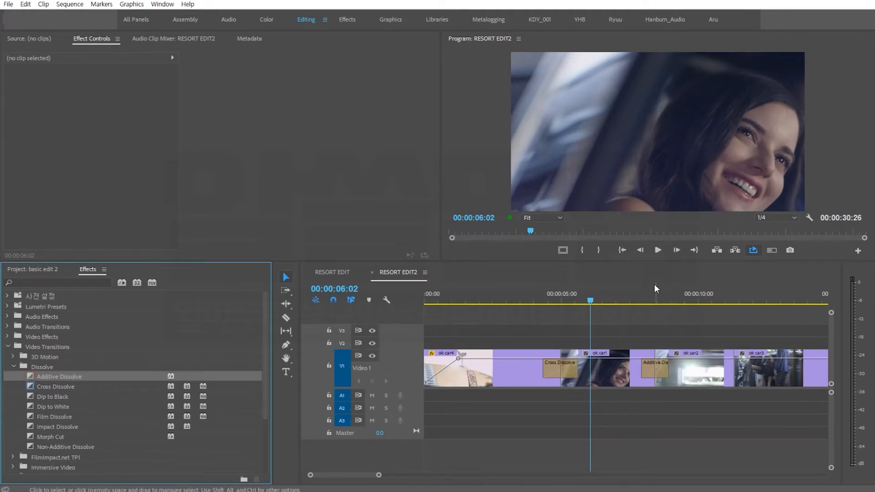
{"action": "left_click", "coordinate": [631, 297]}
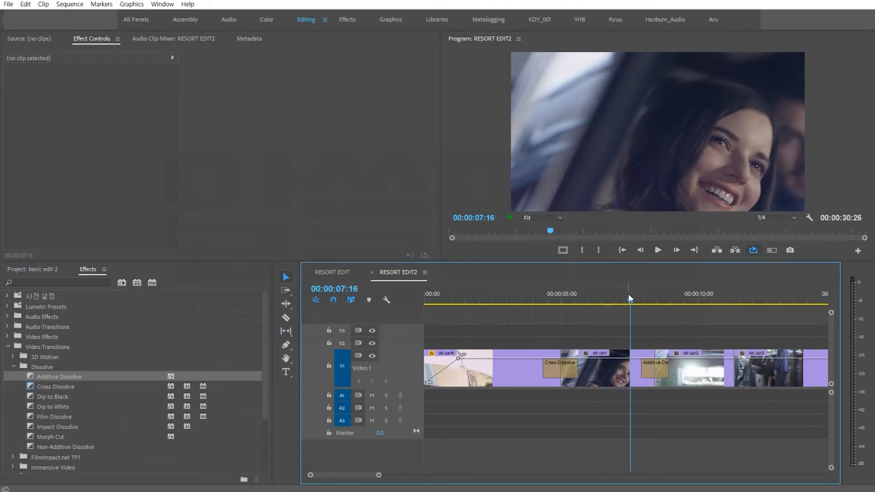
{"action": "key", "text": "space"}
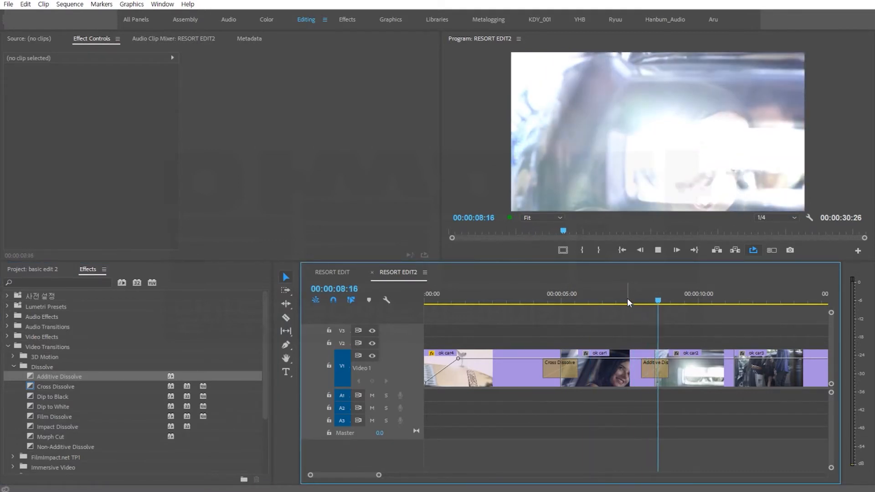
{"action": "left_click", "coordinate": [627, 298]}
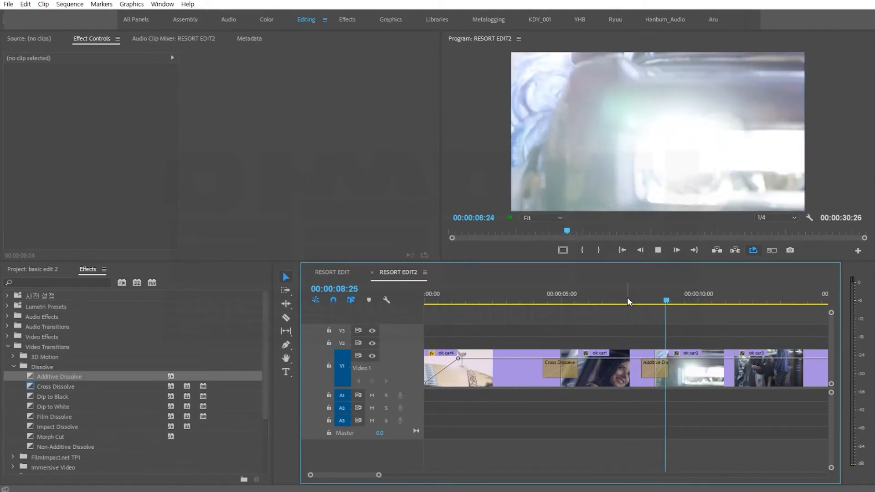
Step: Delete the Additive Dissolve between ok car1 and ok car2 and apply one centred on the cut between ok car2 and ok car3
{"action": "left_click", "coordinate": [653, 369]}
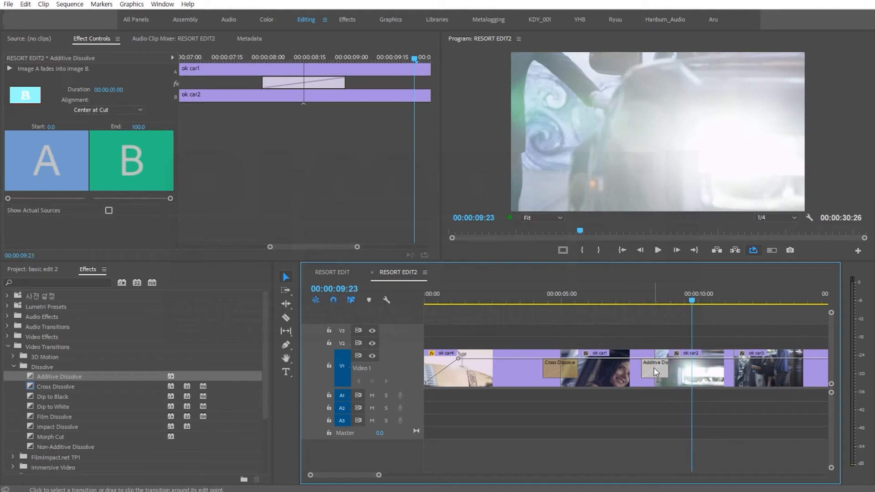
{"action": "key", "text": "Delete"}
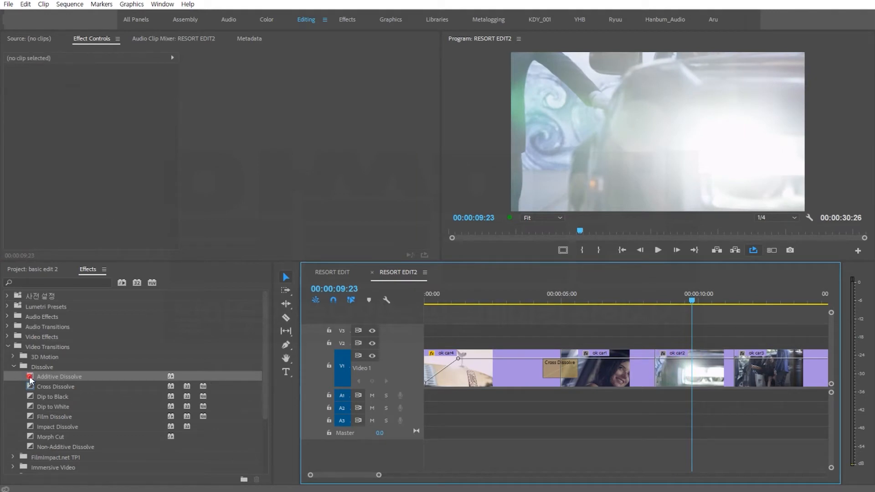
{"action": "left_click_drag", "start_coordinate": [29, 376], "coordinate": [743, 370]}
Step: Play back the Additive Dissolve between ok car2 and ok car3 twice from just before it starts, and select it
{"action": "left_click", "coordinate": [716, 292]}
{"action": "key", "text": "space"}
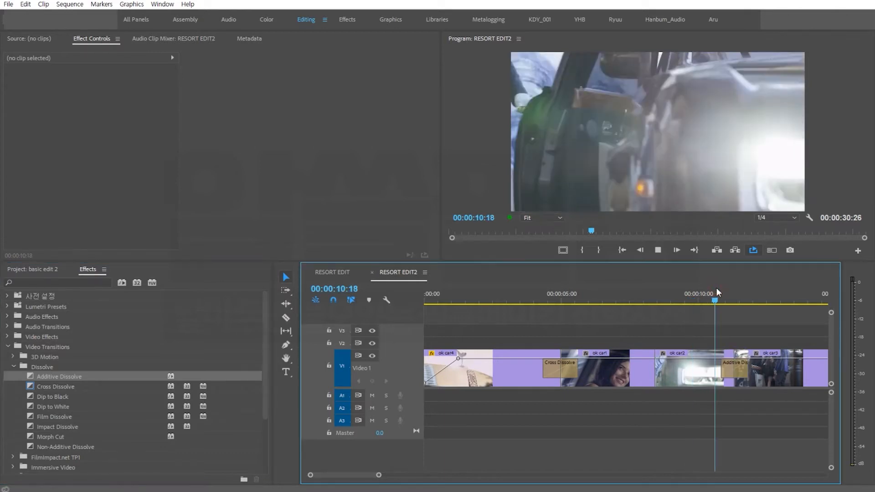
{"action": "key", "text": "space"}
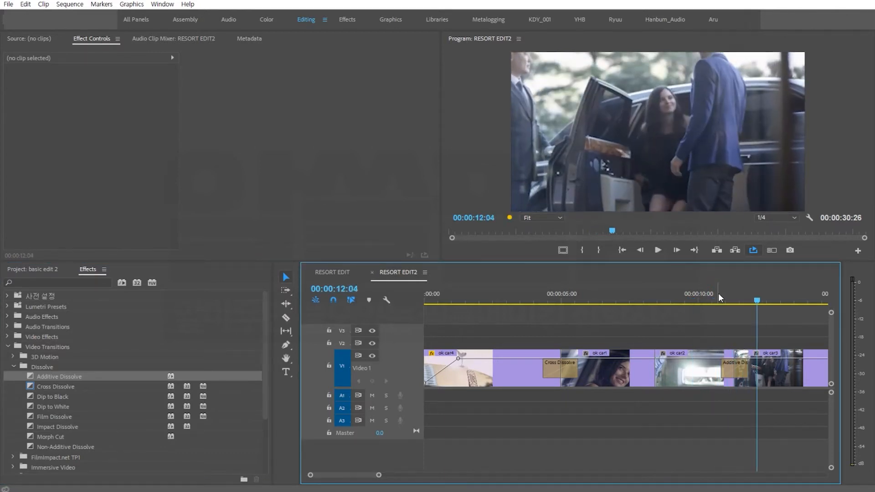
{"action": "left_click", "coordinate": [718, 294]}
{"action": "key", "text": "space"}
{"action": "key", "text": "space"}
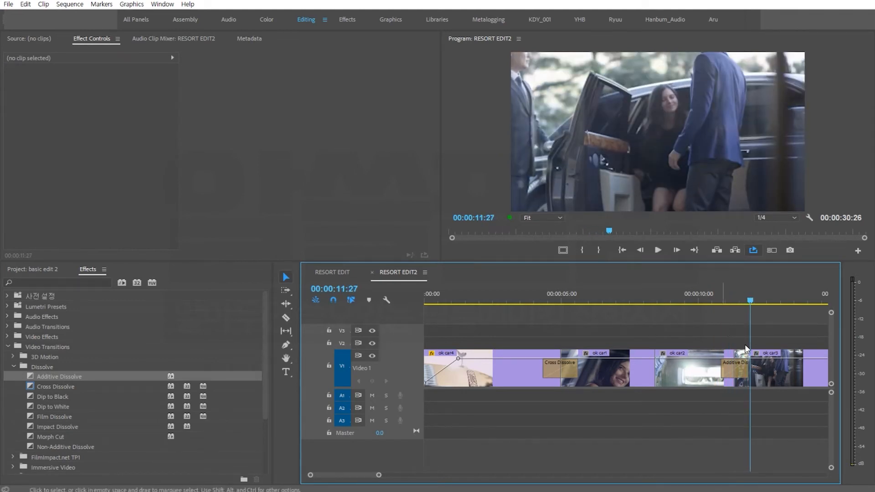
{"action": "left_click", "coordinate": [737, 372]}
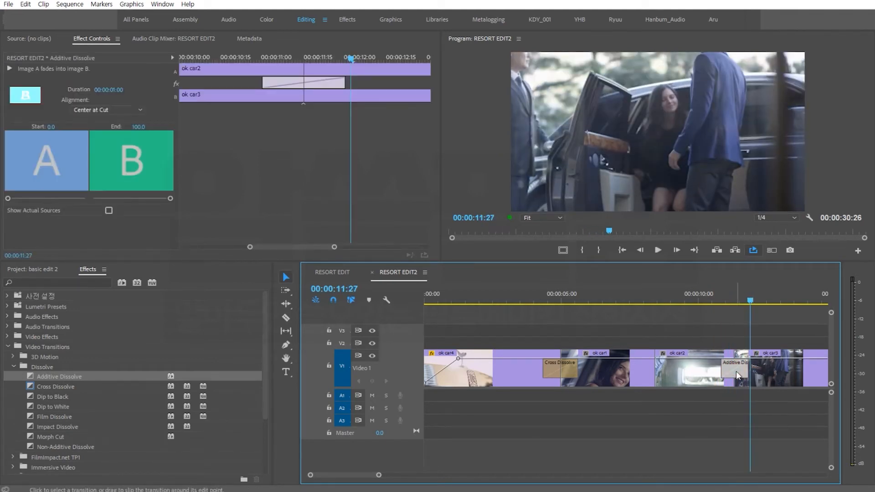
Step: Delete the Additive Dissolve between ok car2 and ok car3 and play back the Cross Dissolve between ok car4 and ok car1 twice
{"action": "key", "text": "Delete"}
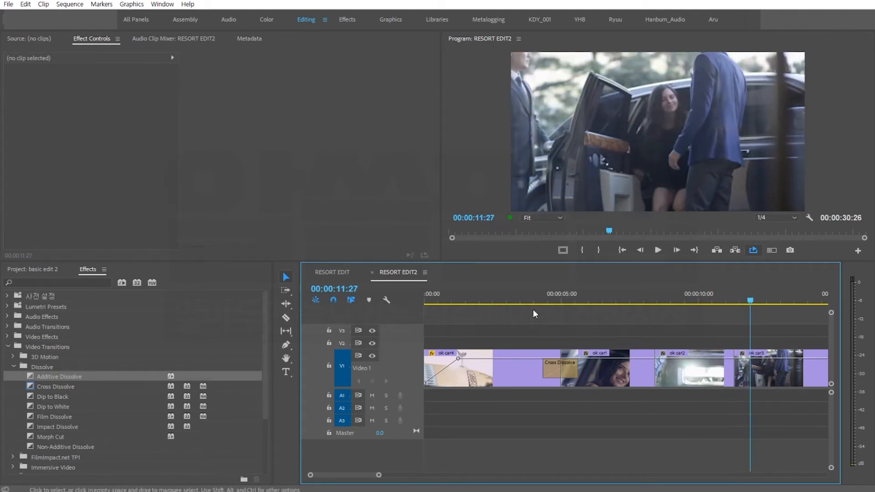
{"action": "left_click", "coordinate": [543, 294]}
{"action": "key", "text": "space"}
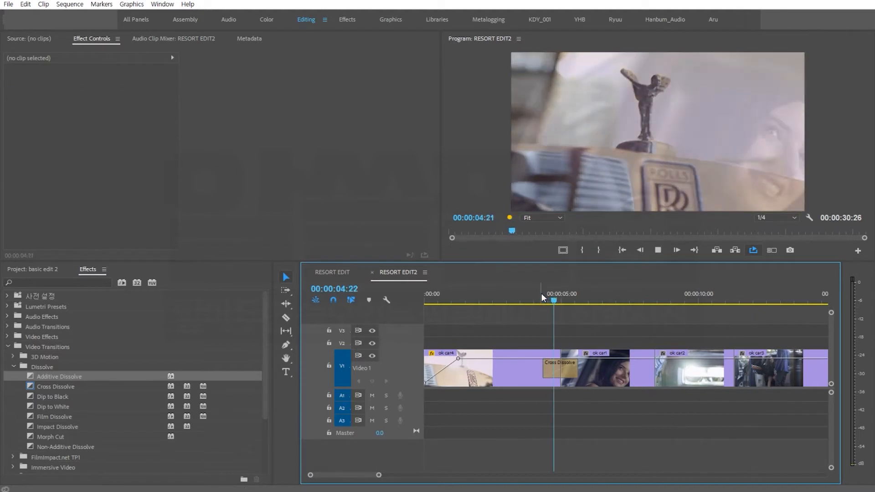
{"action": "key", "text": "space"}
{"action": "left_click", "coordinate": [524, 294]}
{"action": "key", "text": "space"}
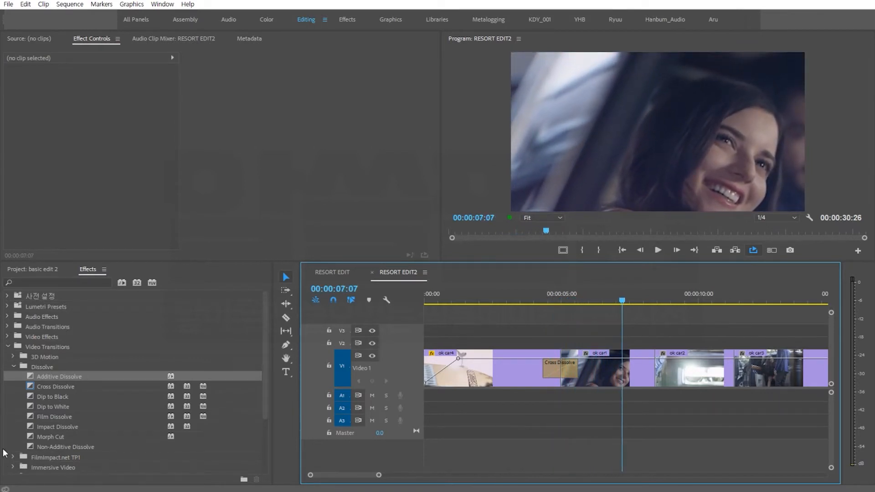
Step: Apply a Dip to Black centred on the cut between ok car1 and ok car2 and play it back repeatedly
{"action": "left_click", "coordinate": [31, 400]}
{"action": "left_click_drag", "start_coordinate": [31, 400], "coordinate": [663, 376]}
{"action": "left_click", "coordinate": [630, 298]}
{"action": "key", "text": "space"}
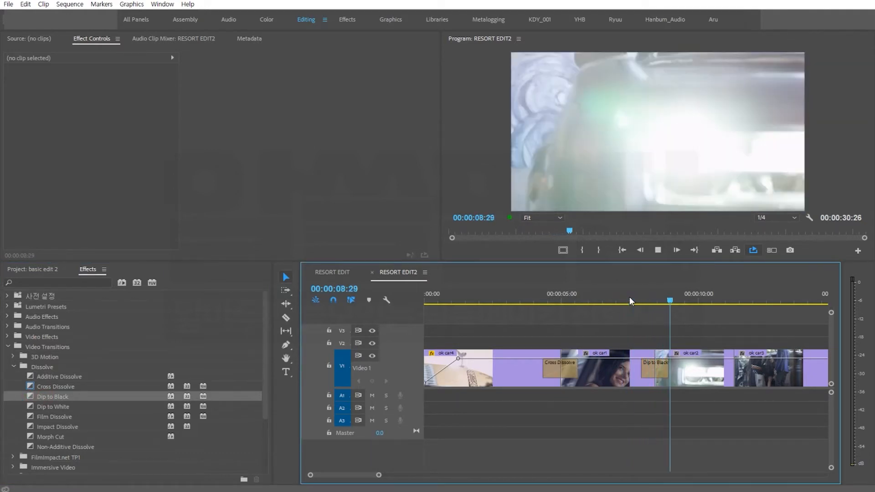
{"action": "left_click", "coordinate": [630, 295]}
{"action": "key", "text": "space"}
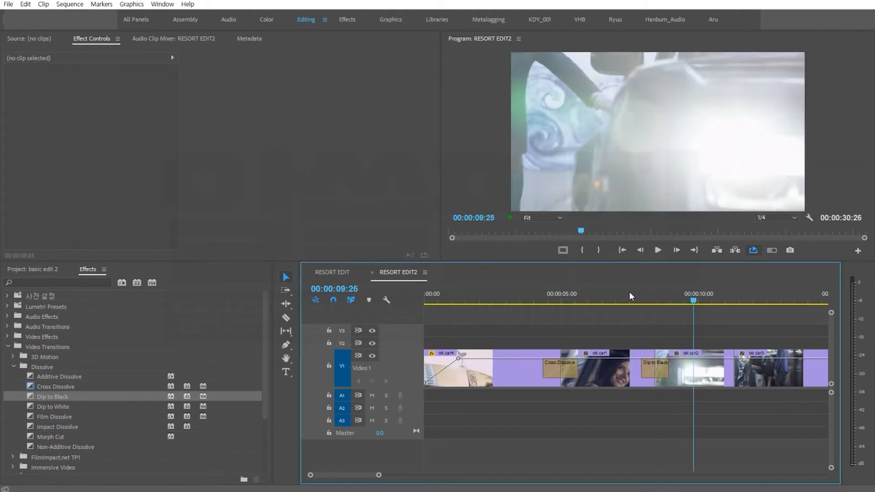
{"action": "left_click", "coordinate": [630, 295]}
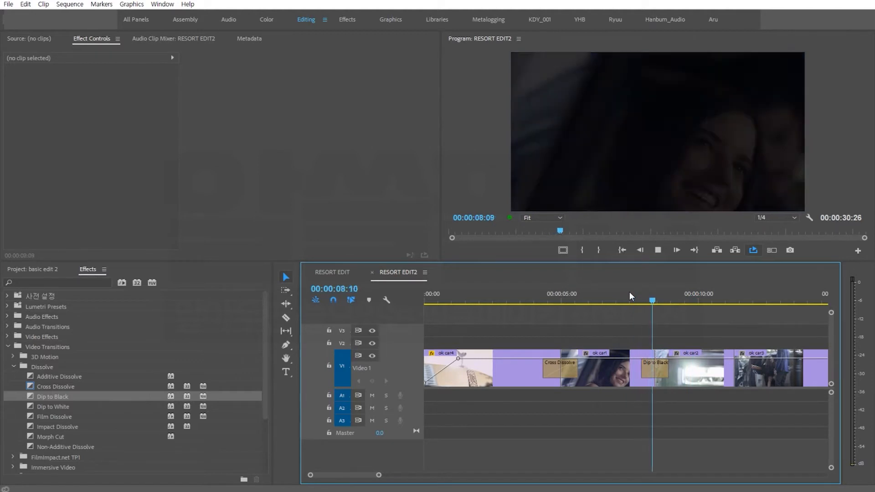
{"action": "left_click", "coordinate": [630, 293]}
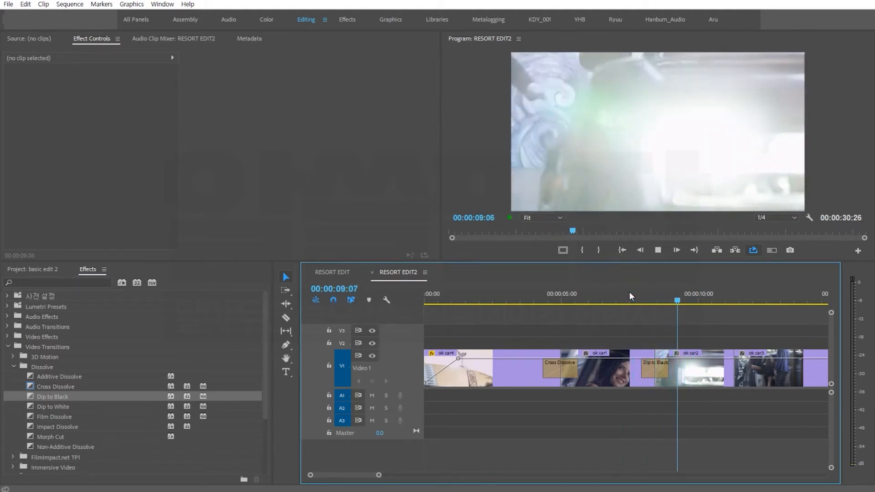
{"action": "key", "text": "space"}
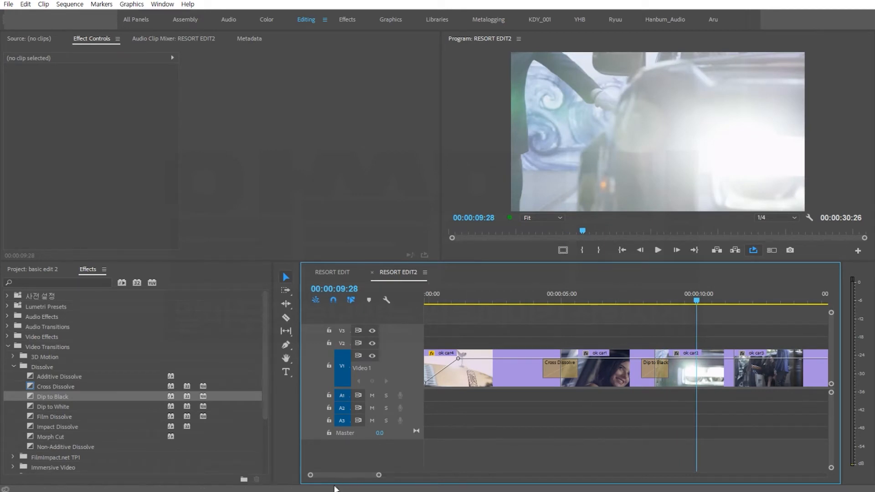
Step: Apply a Dip to White centred on the cut between ok car2 and ok car3 and play it back repeatedly
{"action": "left_click", "coordinate": [38, 408]}
{"action": "left_click_drag", "start_coordinate": [35, 407], "coordinate": [737, 370]}
{"action": "left_click", "coordinate": [707, 296]}
{"action": "key", "text": "space"}
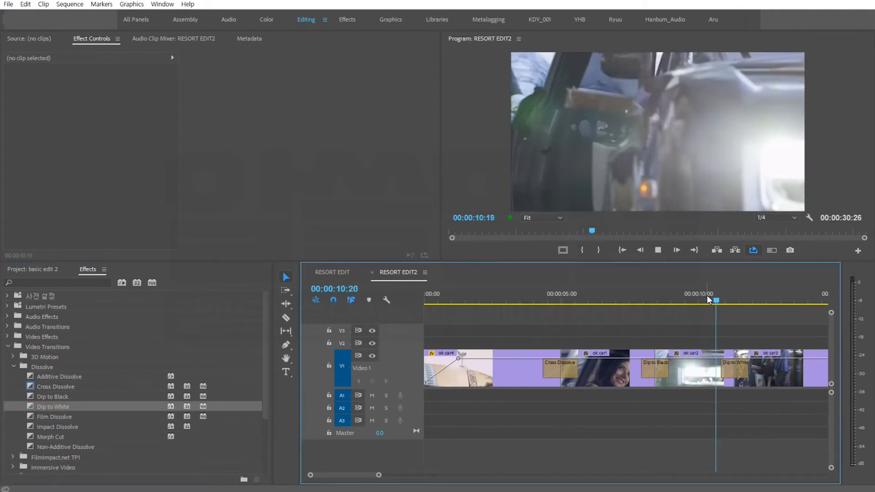
{"action": "left_click", "coordinate": [705, 297]}
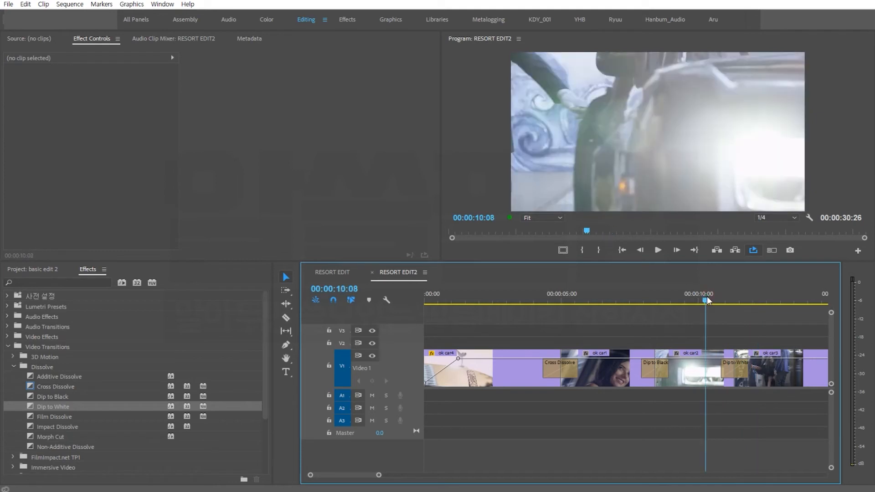
{"action": "key", "text": "space"}
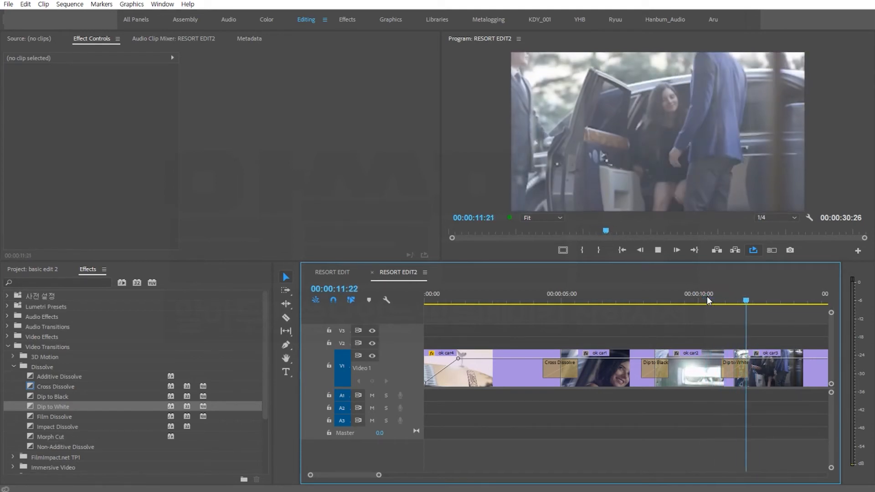
{"action": "left_click", "coordinate": [707, 296]}
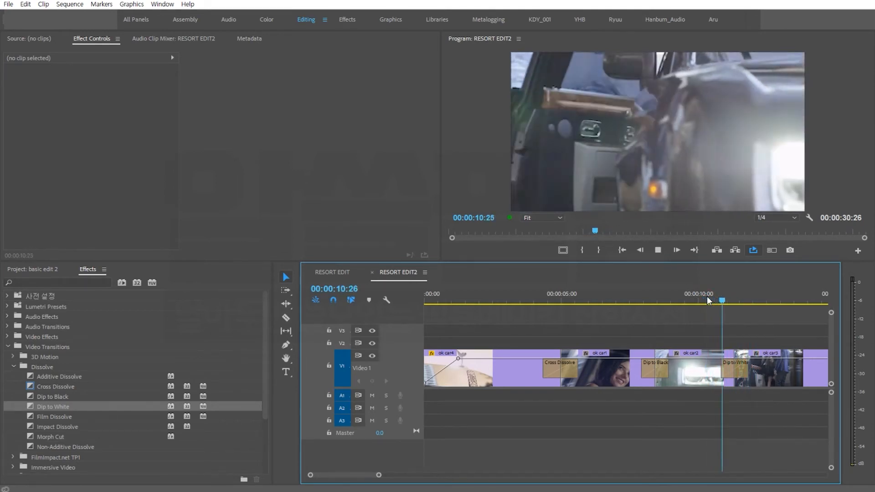
{"action": "key", "text": "space"}
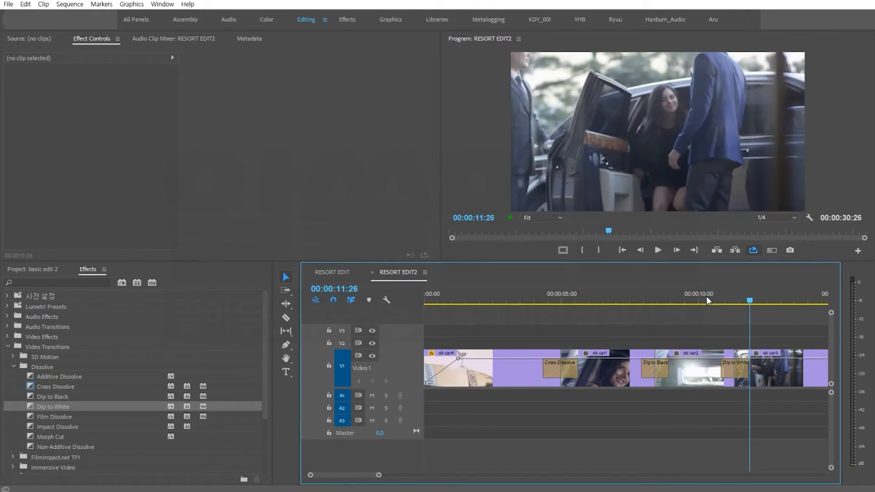
Step: Replace the Dip to White between ok car2 and ok car3 with an Iris Round transition centred on the cut
{"action": "left_click", "coordinate": [738, 370]}
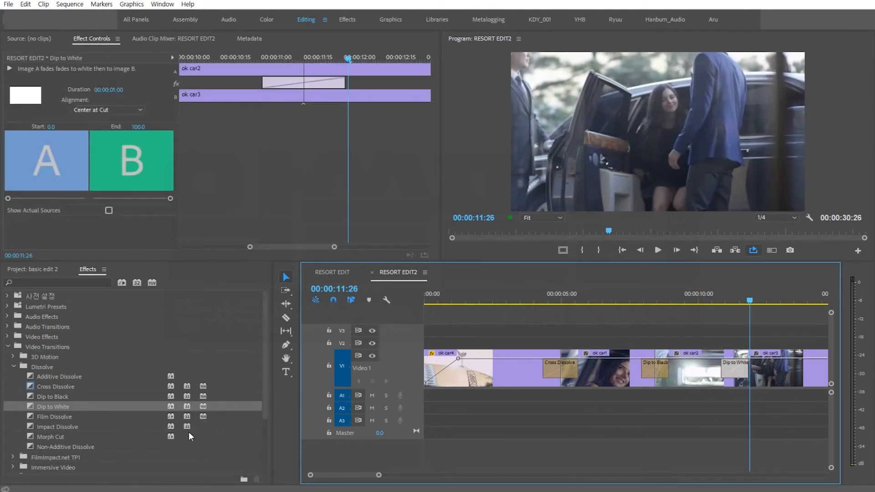
{"action": "key", "text": "Delete"}
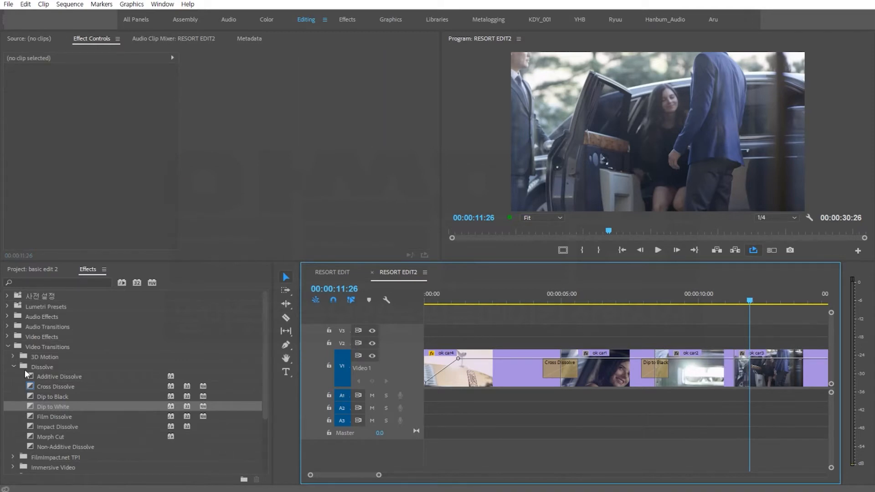
{"action": "left_click", "coordinate": [12, 366]}
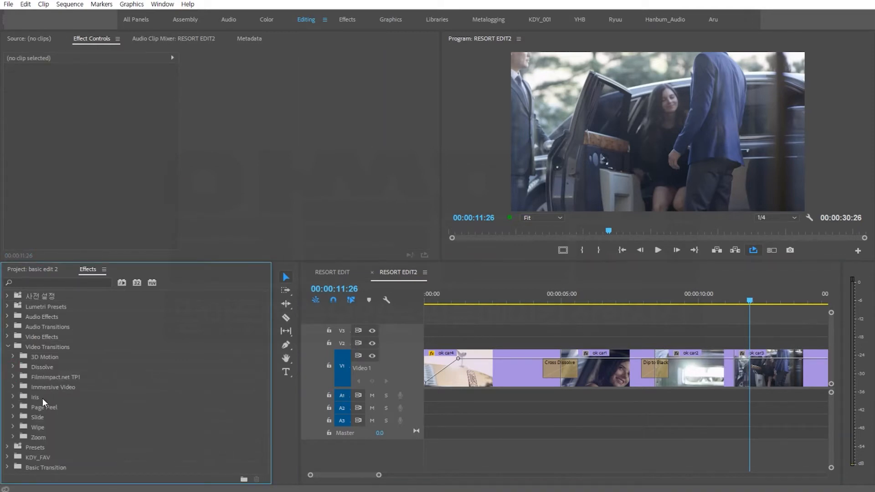
{"action": "left_click", "coordinate": [34, 398]}
{"action": "left_click", "coordinate": [13, 397]}
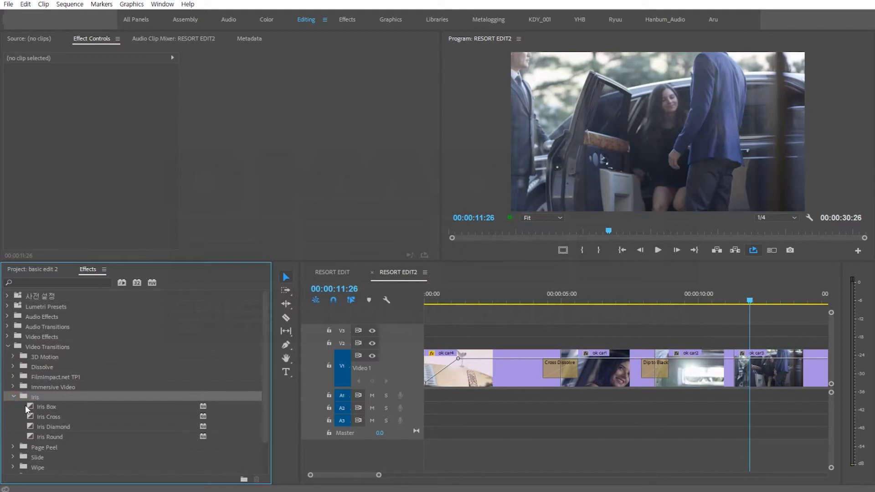
{"action": "left_click", "coordinate": [60, 437]}
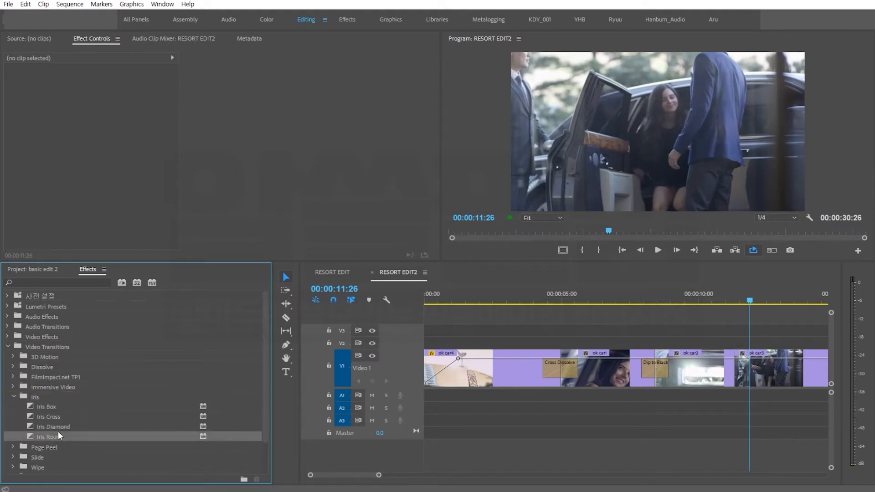
{"action": "left_click_drag", "start_coordinate": [34, 434], "coordinate": [738, 371]}
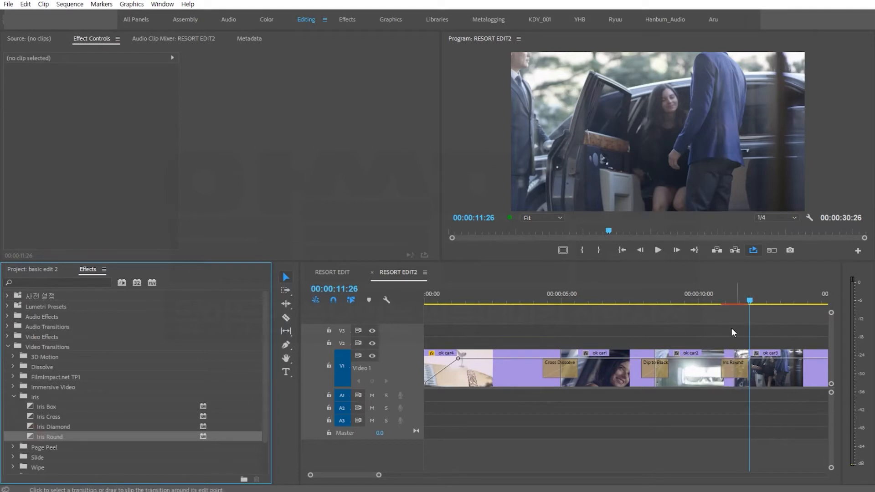
Step: Play back the Iris Round transition between ok car2 and ok car3 several times from just before it starts
{"action": "left_click", "coordinate": [710, 289]}
{"action": "key", "text": "space"}
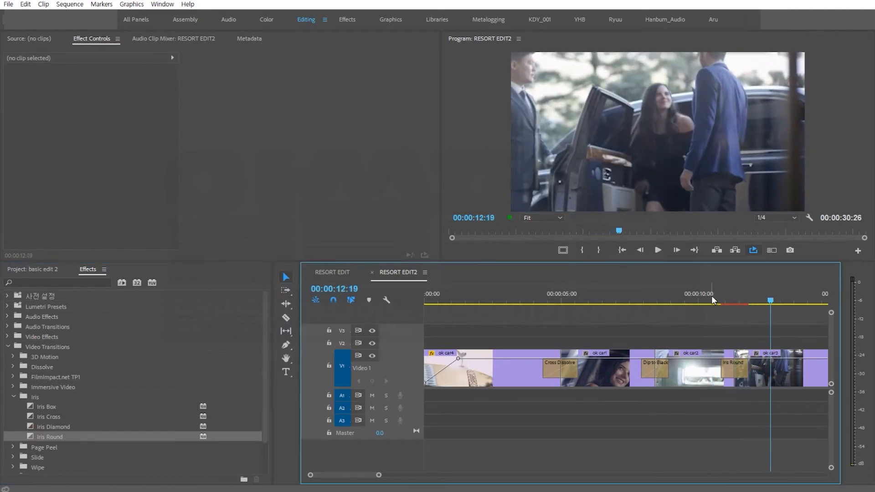
{"action": "left_click", "coordinate": [711, 295]}
{"action": "key", "text": "space"}
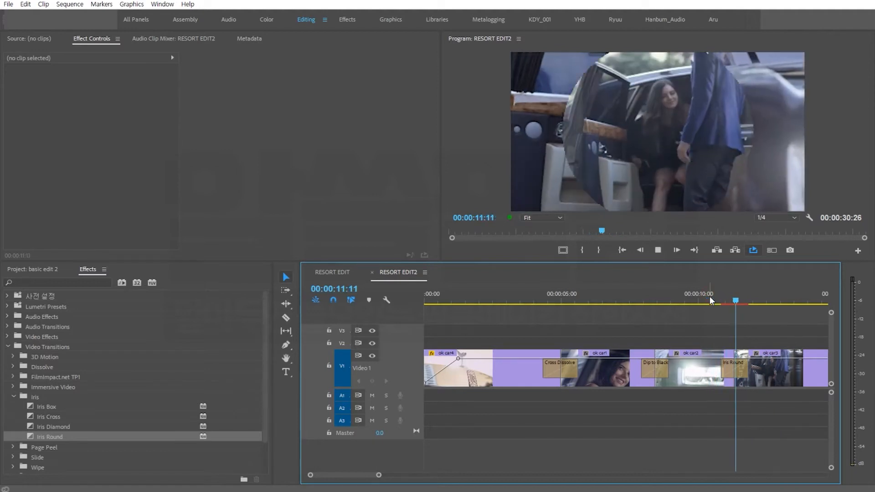
{"action": "left_click", "coordinate": [707, 297]}
{"action": "key", "text": "space"}
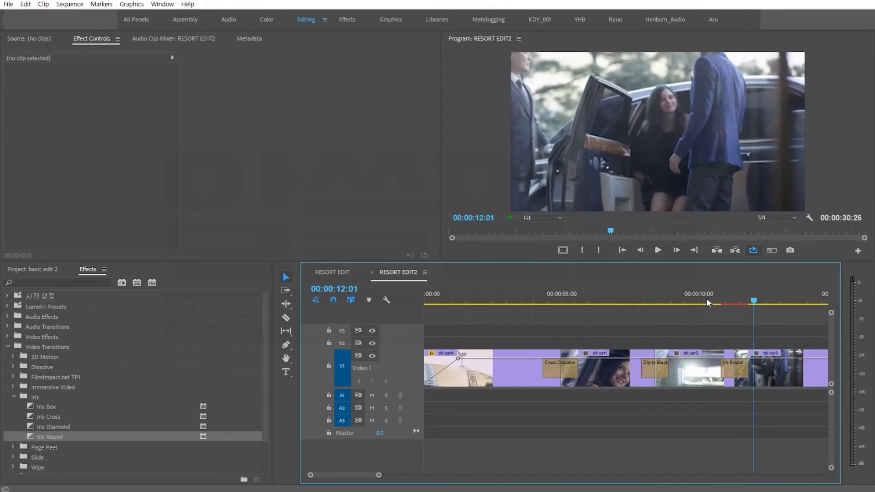
{"action": "left_click", "coordinate": [706, 299]}
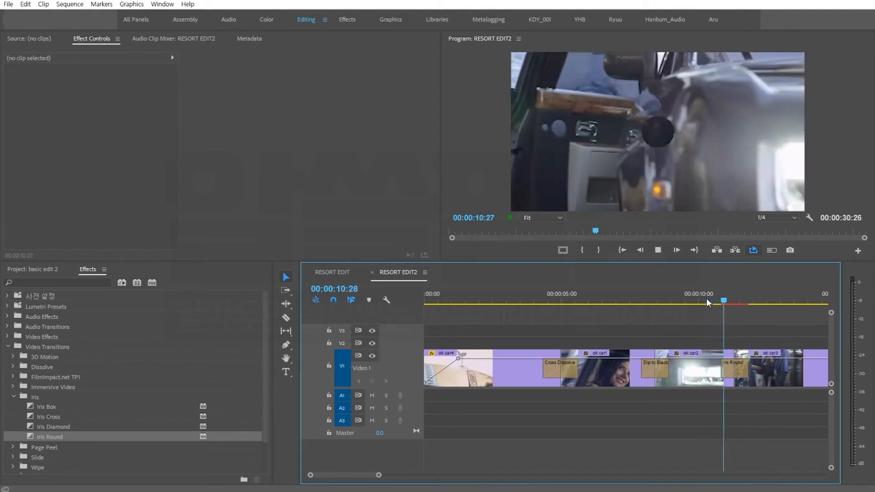
{"action": "key", "text": "space"}
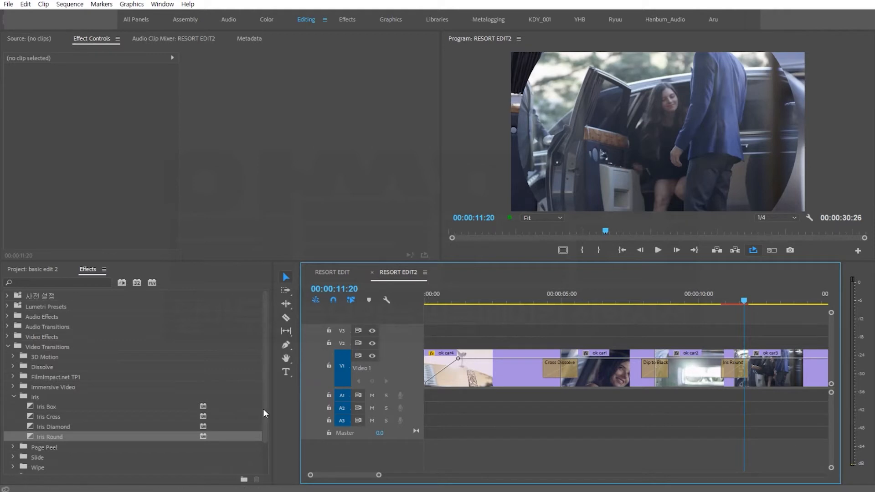
Step: Apply a Page Peel transition centred on the cut between ok car3 and the drink-pouring clip
{"action": "left_click", "coordinate": [12, 448]}
{"action": "scroll", "coordinate": [18, 435], "scroll_direction": "down", "scroll_amount": 1}
{"action": "left_click", "coordinate": [53, 429]}
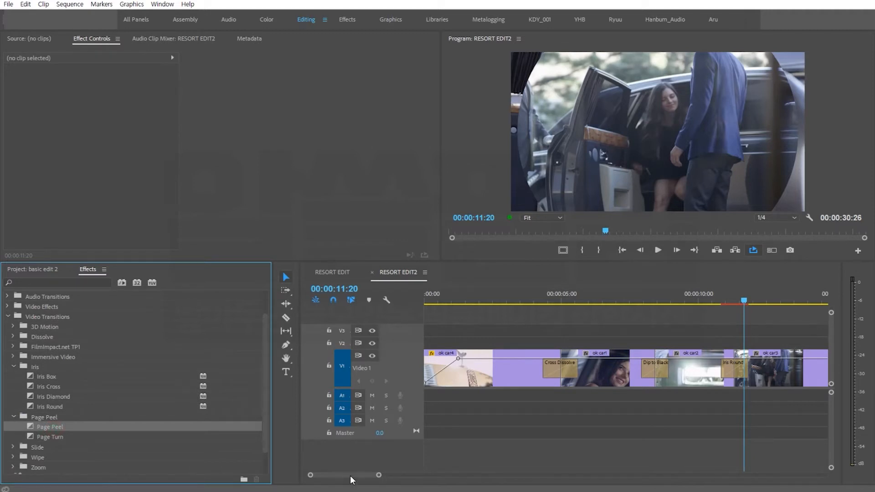
{"action": "left_click_drag", "start_coordinate": [350, 475], "coordinate": [353, 475]}
{"action": "left_click_drag", "start_coordinate": [29, 426], "coordinate": [698, 365]}
Step: Play back the Page Peel transition after ok car3 repeatedly from just before it starts
{"action": "left_click", "coordinate": [681, 283]}
{"action": "left_click", "coordinate": [674, 285]}
{"action": "key", "text": "space"}
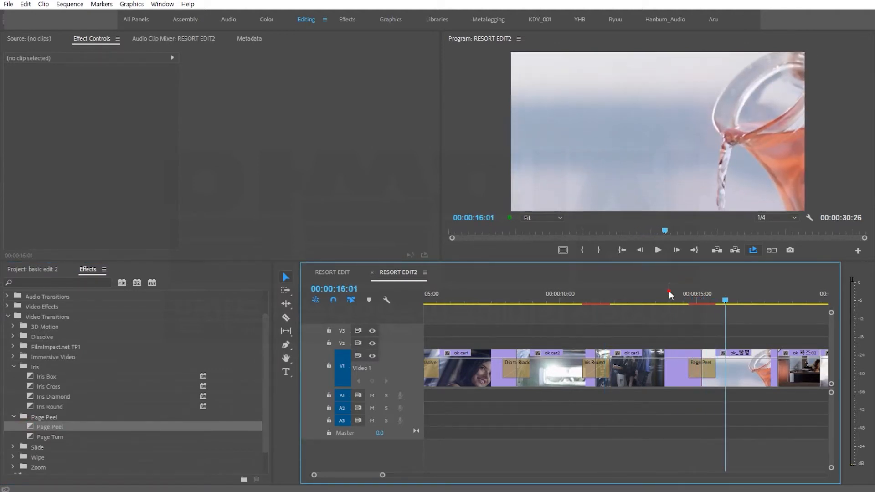
{"action": "left_click", "coordinate": [669, 290]}
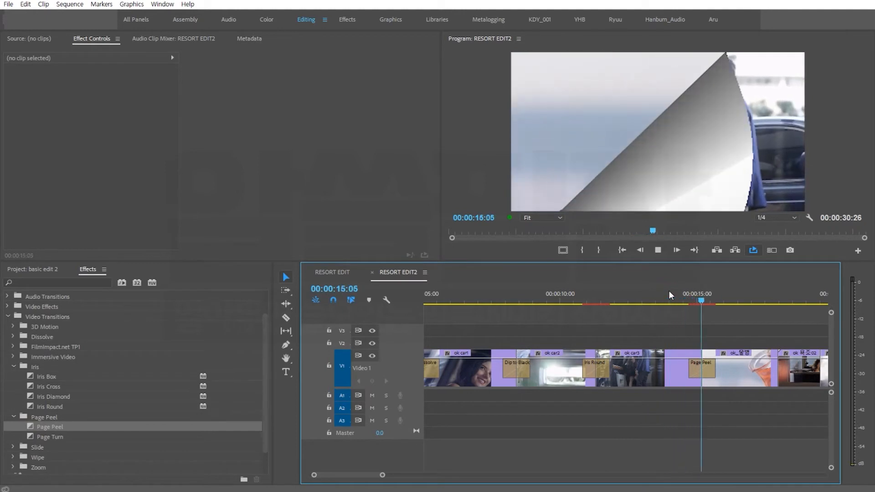
{"action": "left_click", "coordinate": [670, 291]}
{"action": "key", "text": "space"}
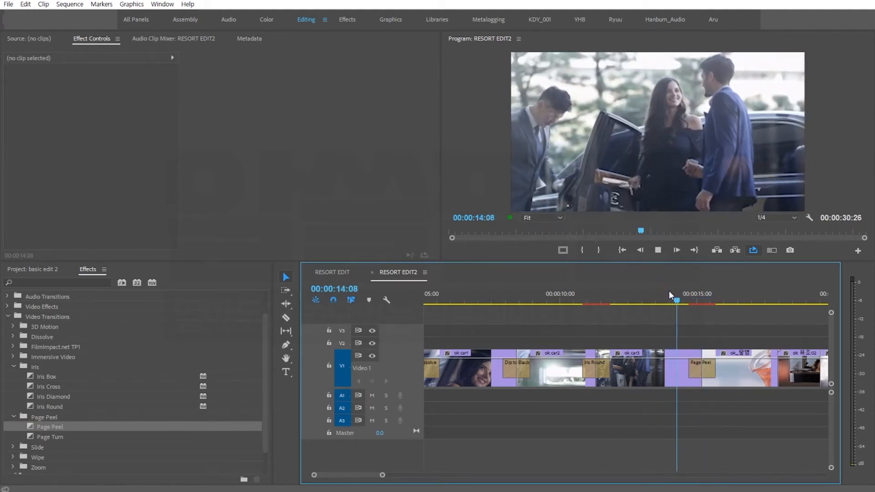
{"action": "key", "text": "space"}
Step: Set the program playback resolution to Full and play back the Page Peel transition again
{"action": "left_click", "coordinate": [782, 218]}
{"action": "left_click", "coordinate": [774, 227]}
{"action": "left_click", "coordinate": [681, 299]}
{"action": "key", "text": "space"}
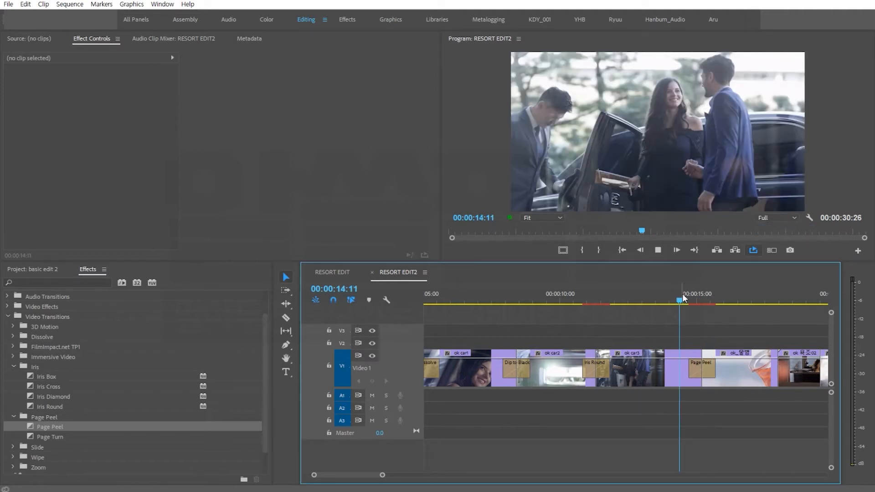
{"action": "key", "text": "space"}
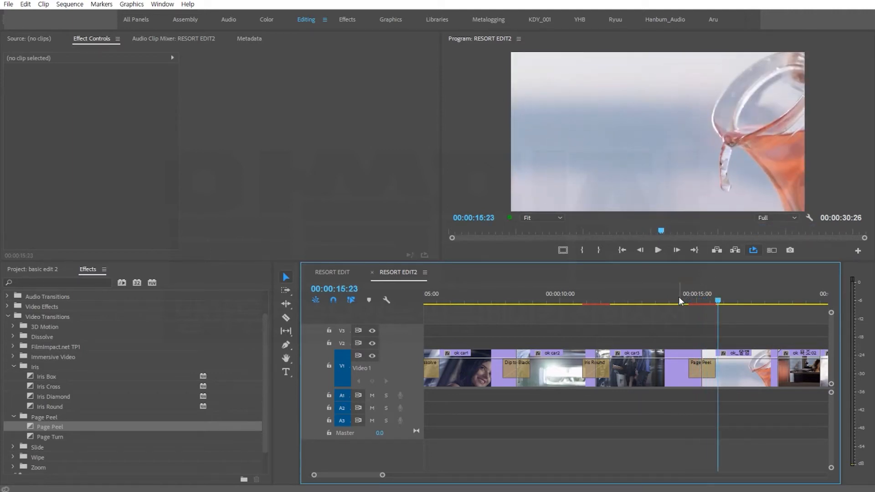
Step: Apply a Push transition from the Slide group at the start of the clip following the drink-pouring clip and play it back
{"action": "left_click", "coordinate": [29, 446]}
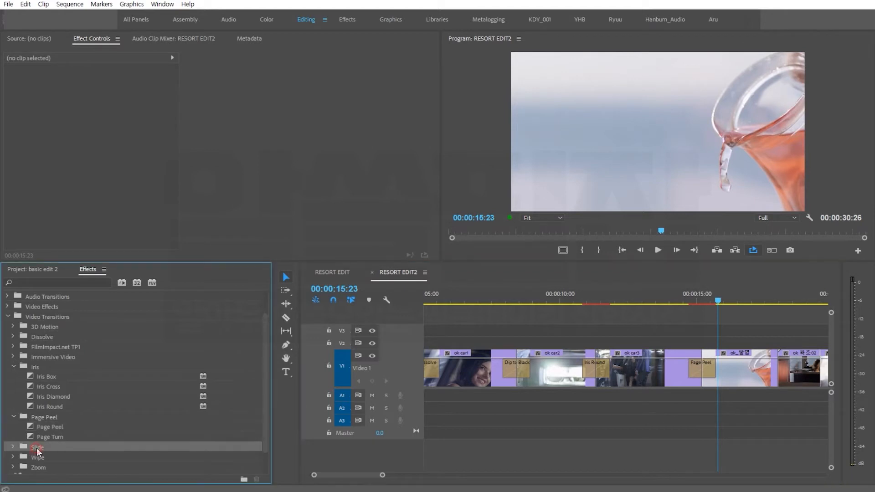
{"action": "scroll", "coordinate": [26, 439], "scroll_direction": "down", "scroll_amount": 1}
{"action": "left_click", "coordinate": [14, 427]}
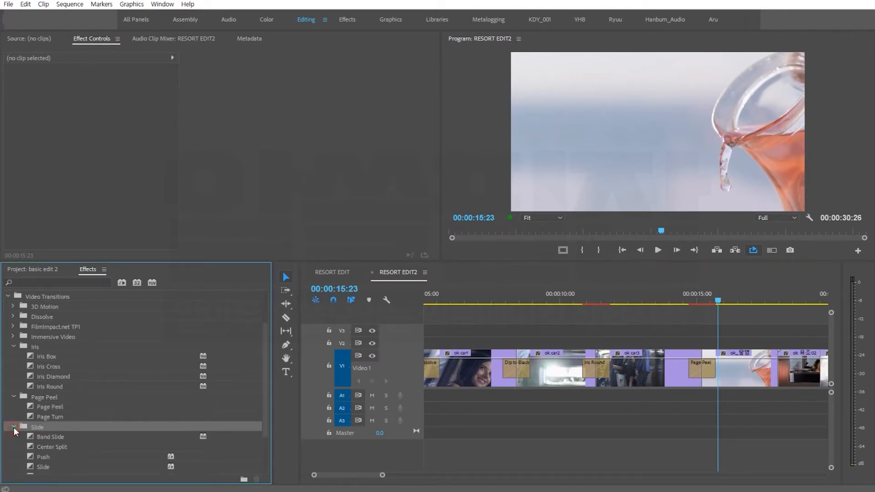
{"action": "scroll", "coordinate": [40, 420], "scroll_direction": "down", "scroll_amount": 2}
{"action": "left_click", "coordinate": [47, 425]}
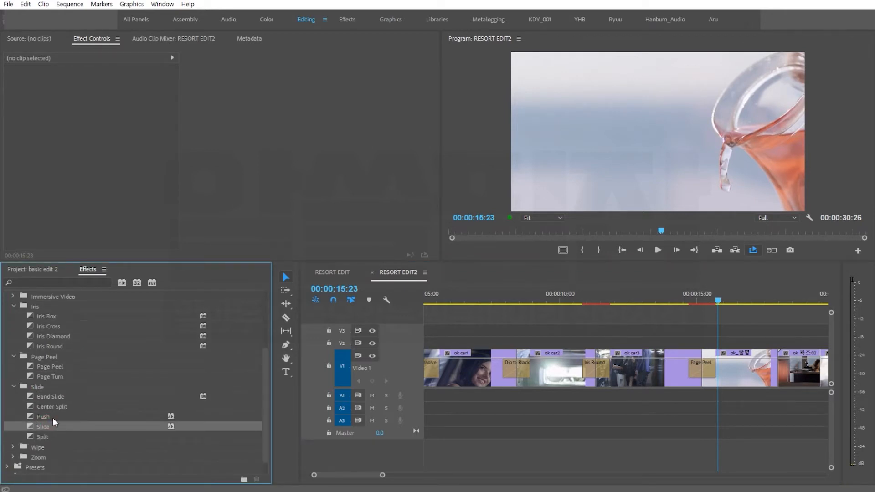
{"action": "left_click", "coordinate": [44, 417]}
{"action": "left_click_drag", "start_coordinate": [31, 417], "coordinate": [779, 367]}
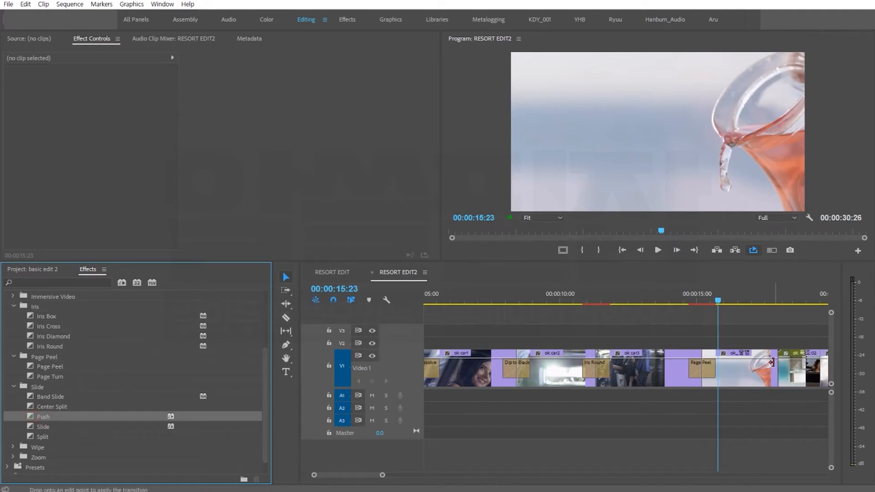
{"action": "left_click", "coordinate": [763, 293]}
{"action": "key", "text": "space"}
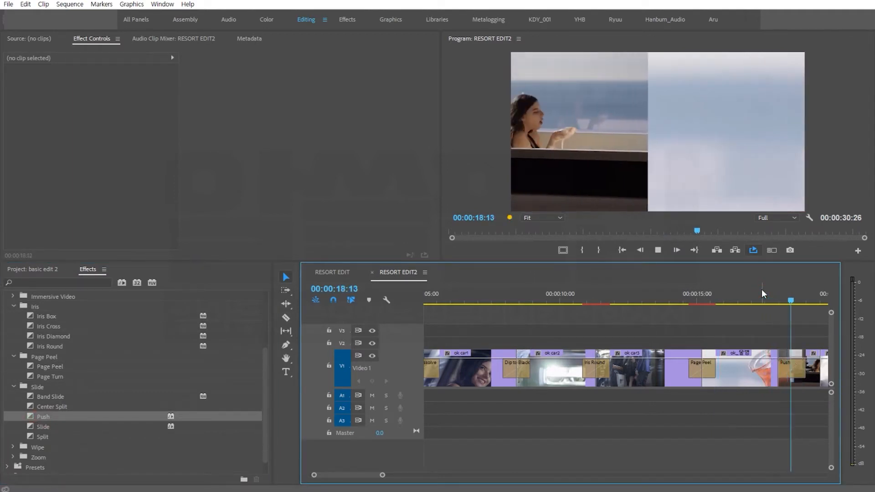
Step: Play back the Push transition after the drink-pouring clip again from just before its cut
{"action": "left_click", "coordinate": [763, 291]}
{"action": "key", "text": "space"}
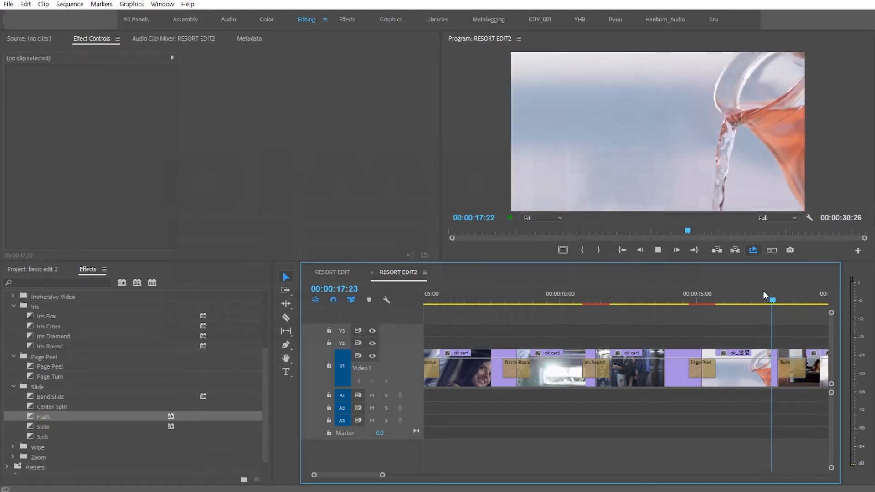
{"action": "key", "text": "space"}
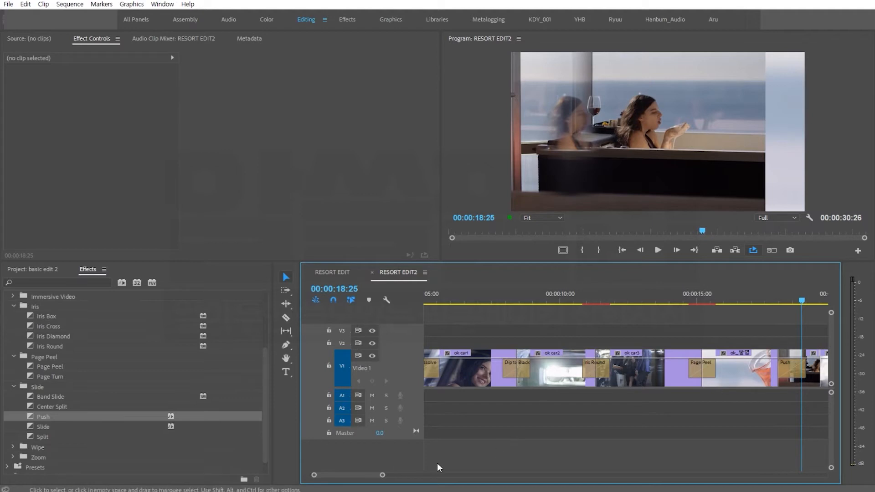
Step: Play back the sequence repeatedly from near the end of ok car4 to review the applied transitions in succession
{"action": "left_click_drag", "start_coordinate": [382, 475], "coordinate": [409, 475]}
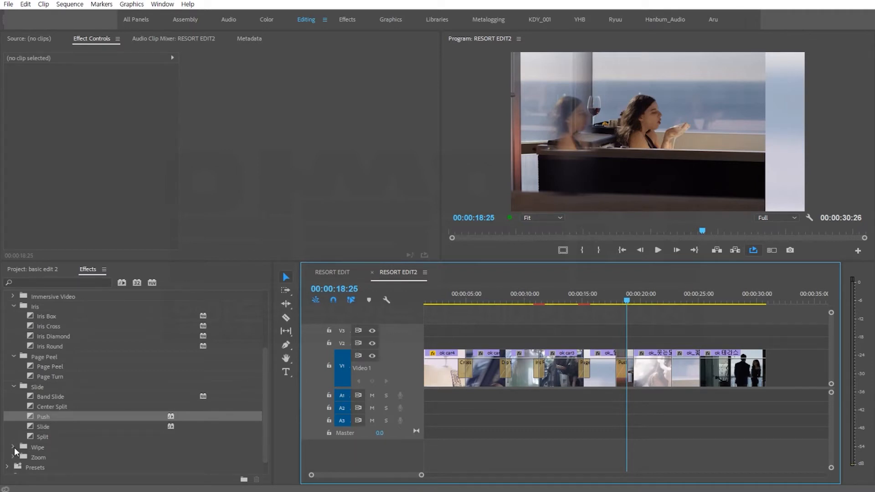
{"action": "left_click", "coordinate": [454, 292]}
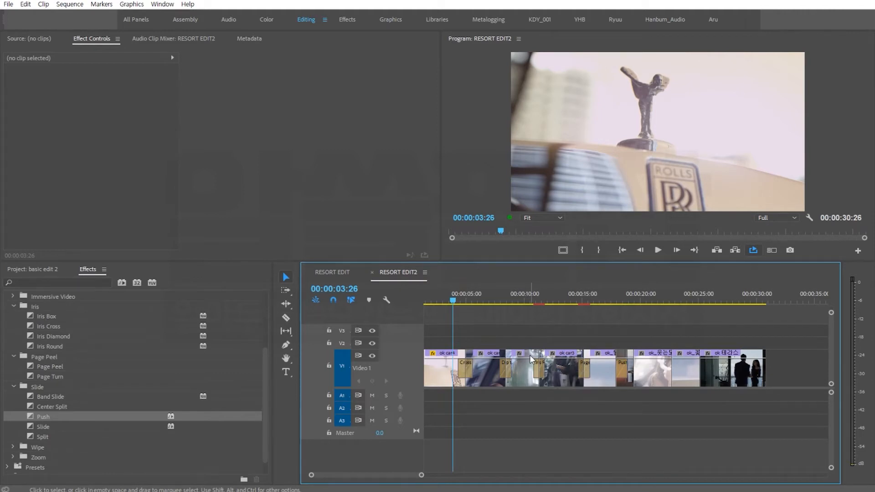
{"action": "key", "text": "space"}
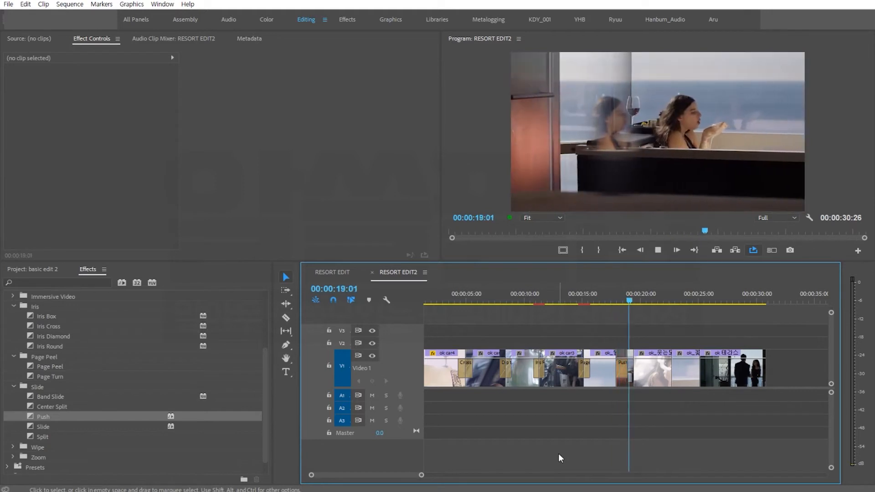
{"action": "key", "text": "space"}
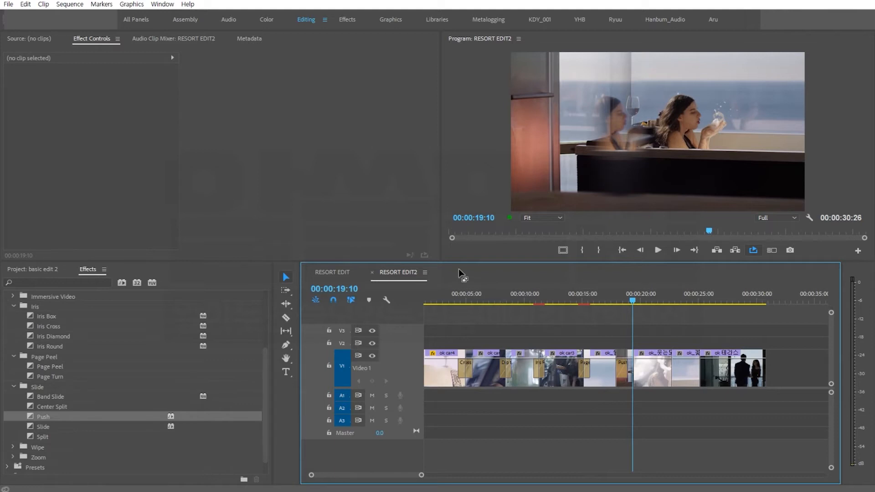
{"action": "left_click", "coordinate": [453, 299]}
{"action": "key", "text": "space"}
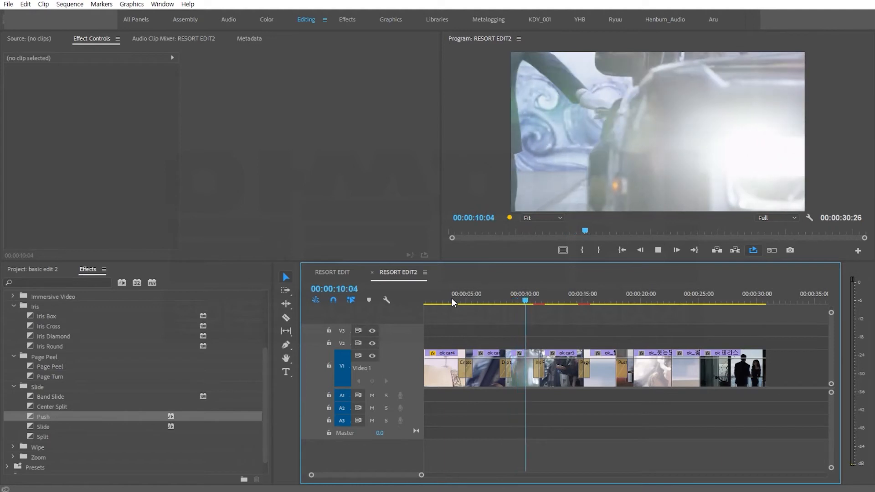
{"action": "key", "text": "space"}
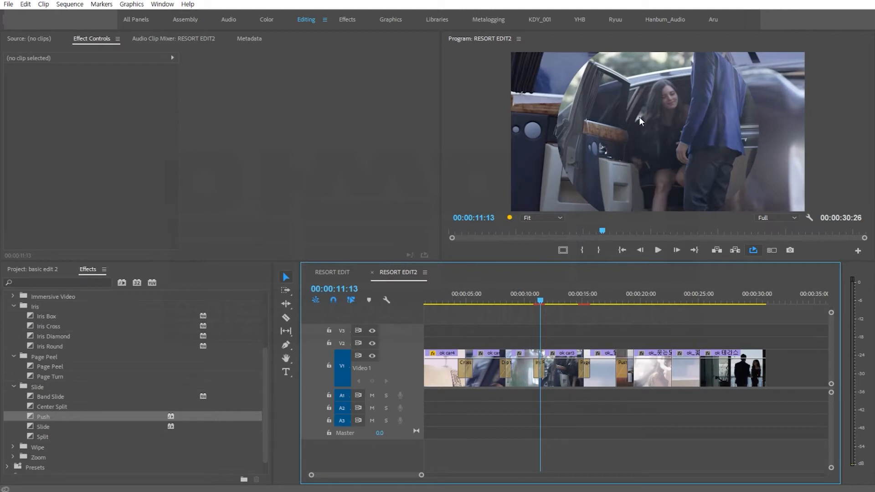
{"action": "left_click", "coordinate": [448, 294]}
{"action": "key", "text": "space"}
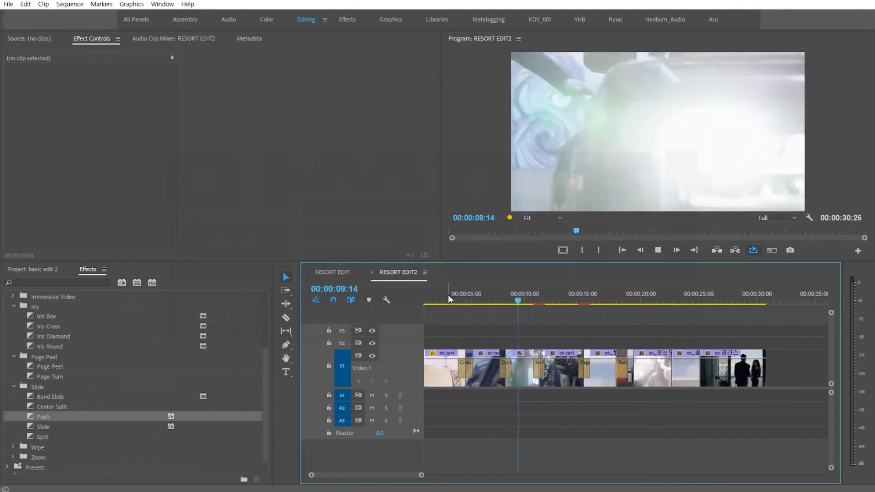
{"action": "key", "text": "space"}
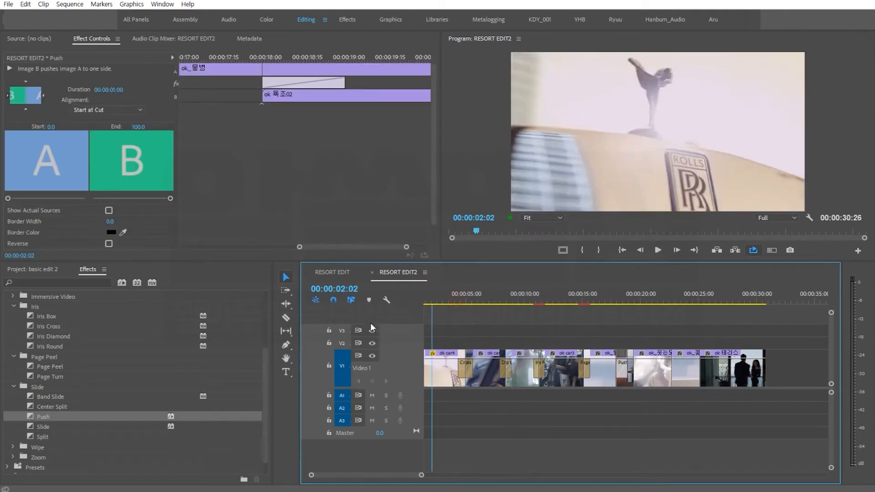
Step: Raise the opacity keyframe at the very start of ok car4 to 100%
{"action": "key", "text": "Home"}
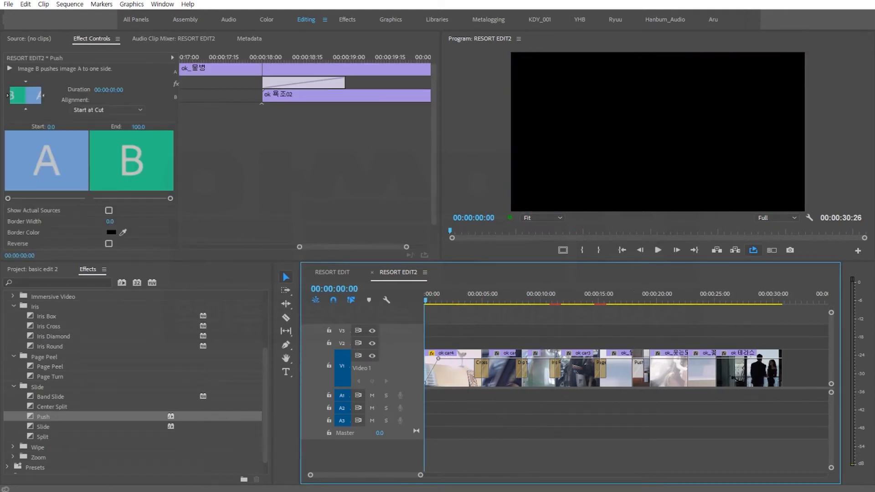
{"action": "left_click", "coordinate": [425, 388]}
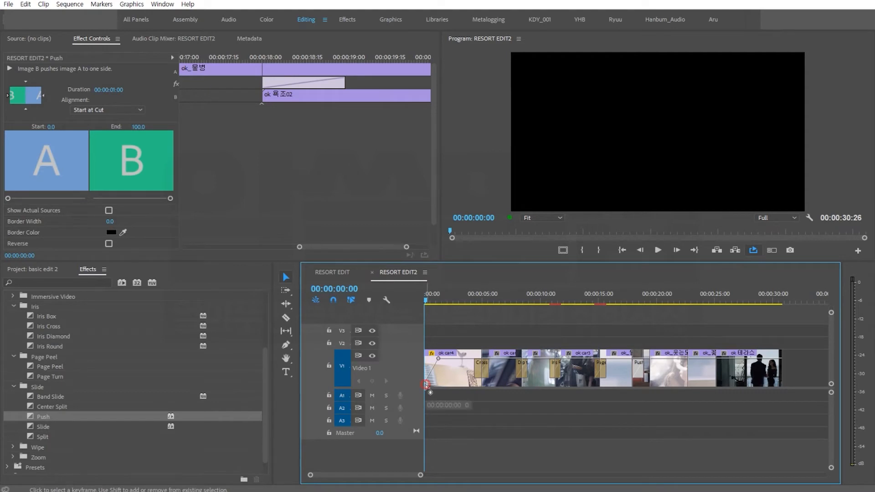
{"action": "left_click_drag", "start_coordinate": [403, 337], "coordinate": [403, 338]}
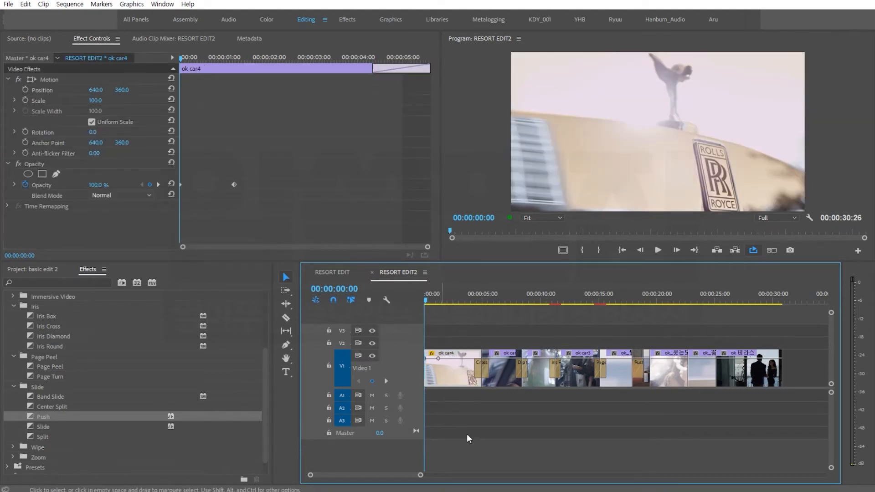
Step: Lower the starting opacity keyframe of ok car4 to 0%, play back the fade-in, and restore the keyframe to 100%
{"action": "left_click_drag", "start_coordinate": [420, 477], "coordinate": [352, 475]}
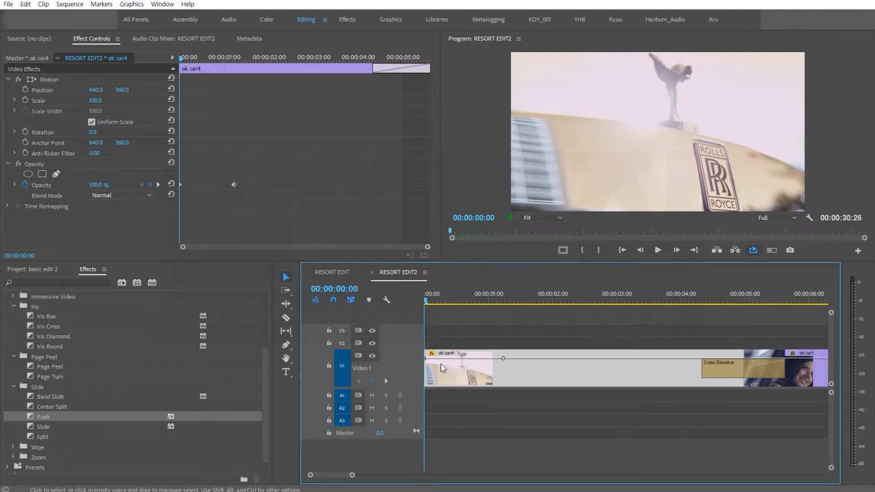
{"action": "left_click_drag", "start_coordinate": [425, 359], "coordinate": [426, 385]}
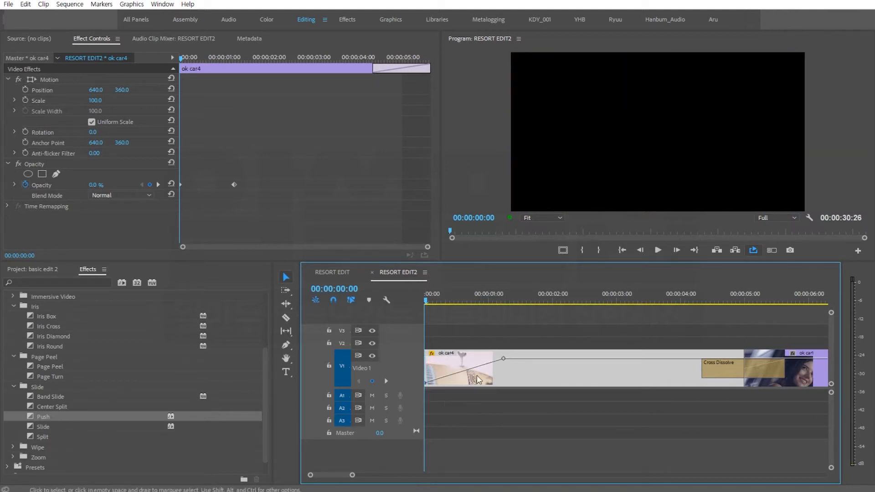
{"action": "key", "text": "space"}
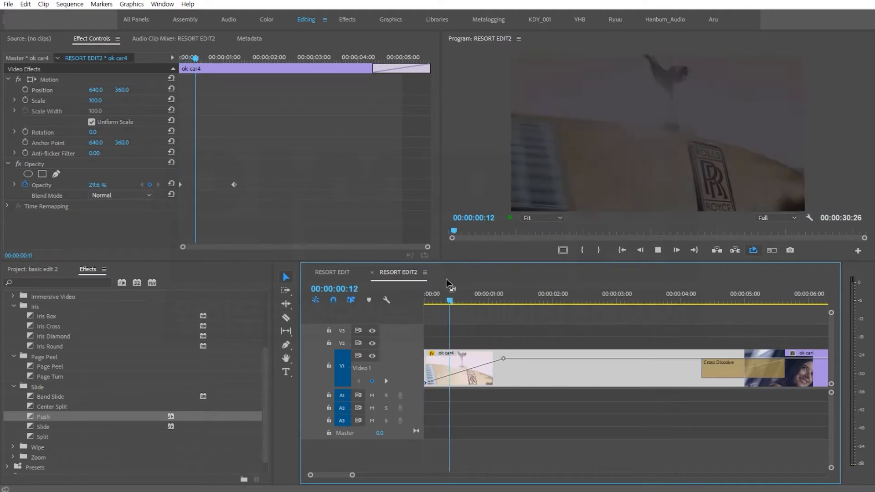
{"action": "key", "text": "space"}
{"action": "left_click_drag", "start_coordinate": [425, 384], "coordinate": [425, 359]}
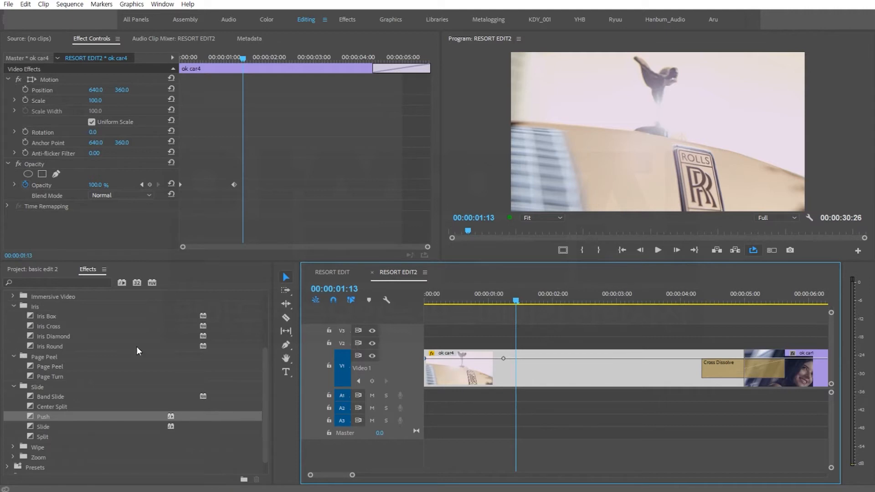
Step: Apply a Cross Dissolve transition from the Dissolve group at the start of ok car4
{"action": "left_click_drag", "start_coordinate": [266, 383], "coordinate": [267, 326]}
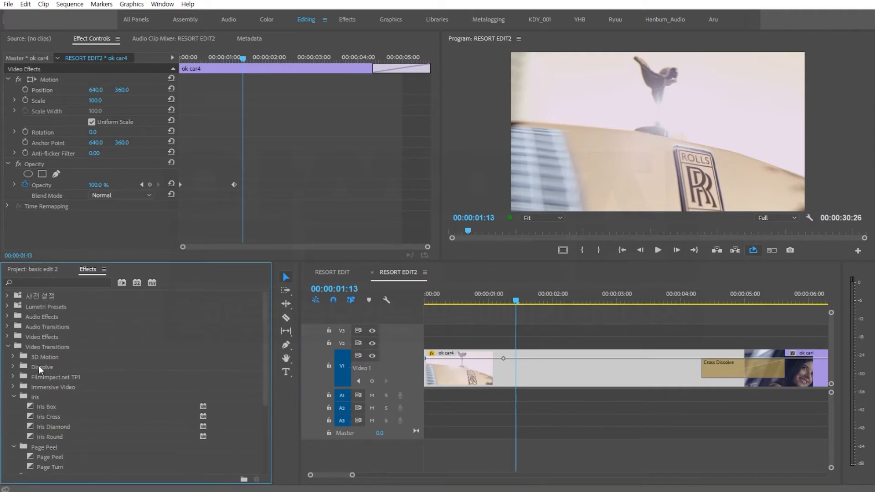
{"action": "left_click", "coordinate": [12, 367]}
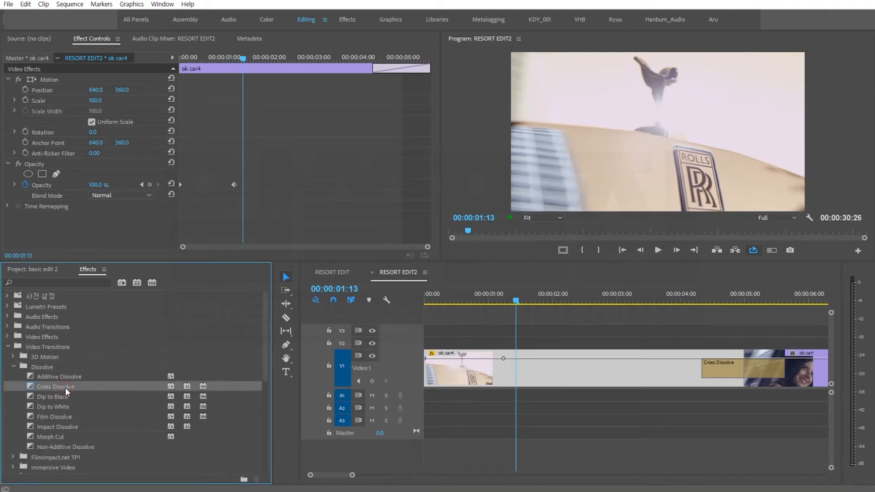
{"action": "left_click_drag", "start_coordinate": [56, 387], "coordinate": [433, 366]}
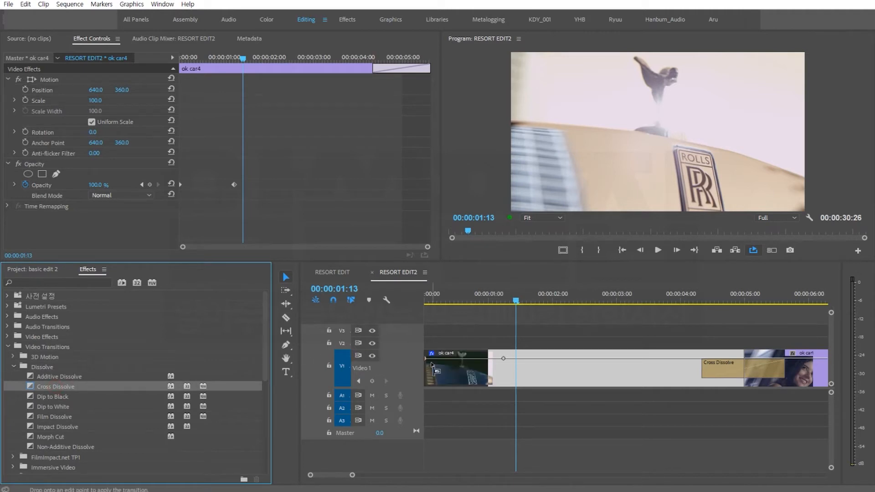
Step: Play back the Cross Dissolve at the start of ok car4 repeatedly from the beginning of the sequence
{"action": "key", "text": "Home"}
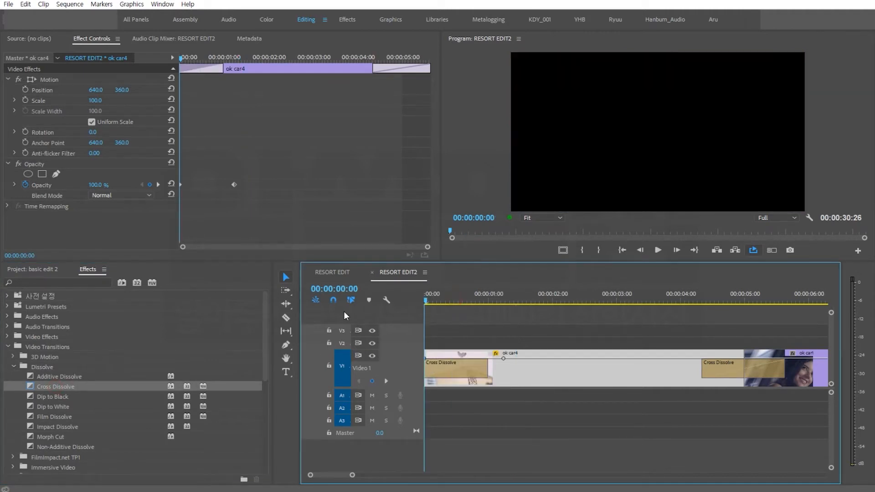
{"action": "key", "text": "space"}
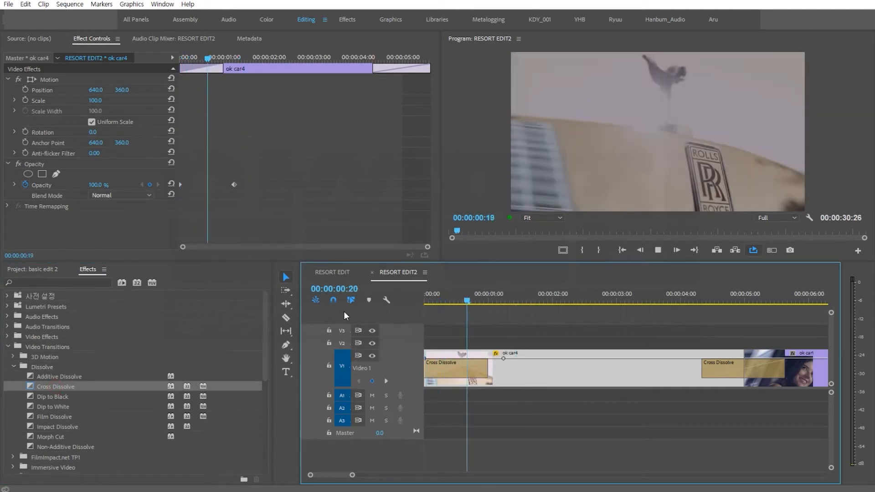
{"action": "key", "text": "space"}
{"action": "key", "text": "Home"}
{"action": "key", "text": "space"}
{"action": "key", "text": "space"}
{"action": "key", "text": "Home"}
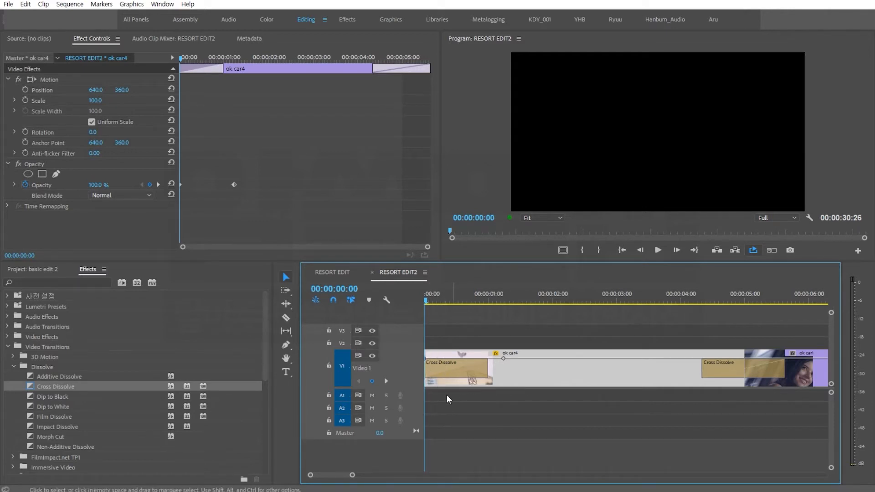
{"action": "key", "text": "space"}
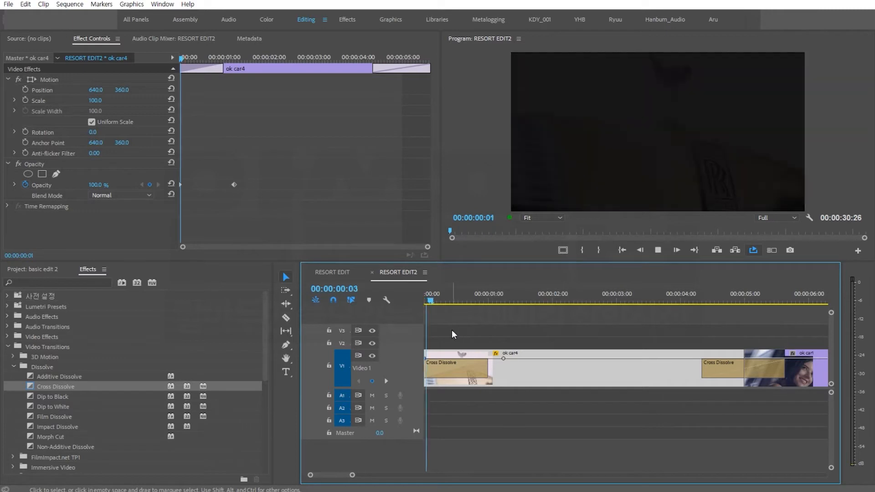
{"action": "key", "text": "space"}
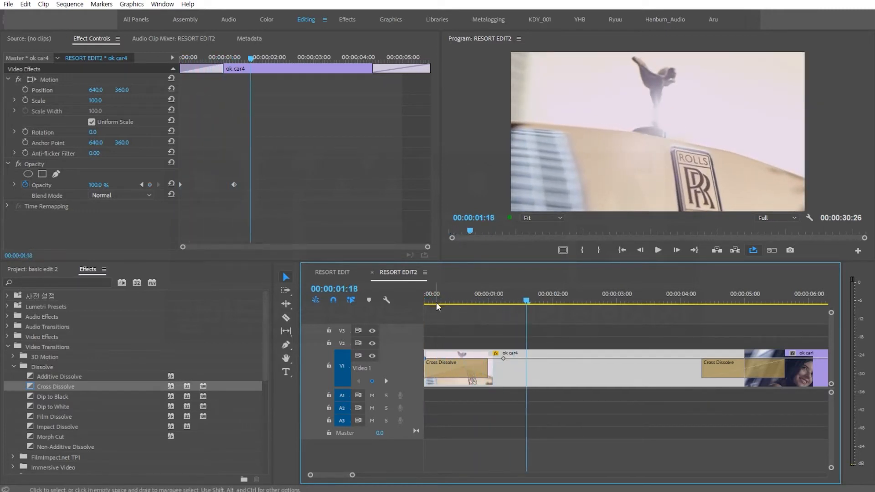
{"action": "key", "text": "Home"}
{"action": "key", "text": "space"}
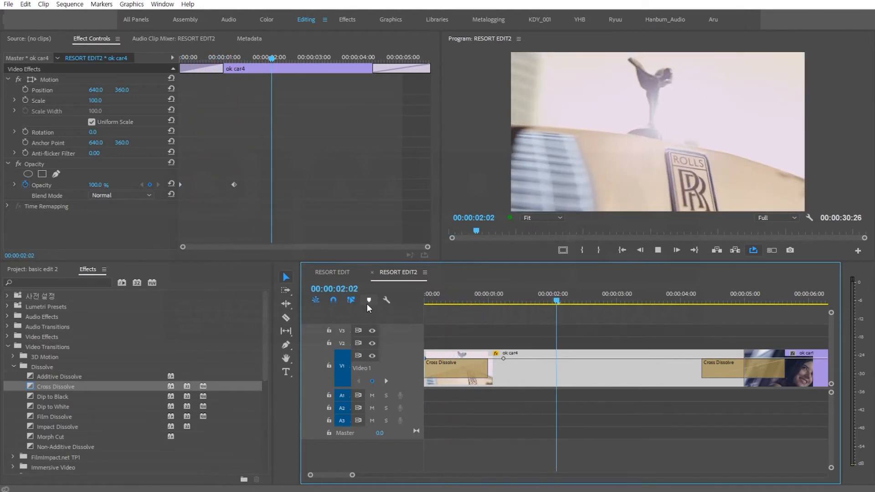
{"action": "key", "text": "space"}
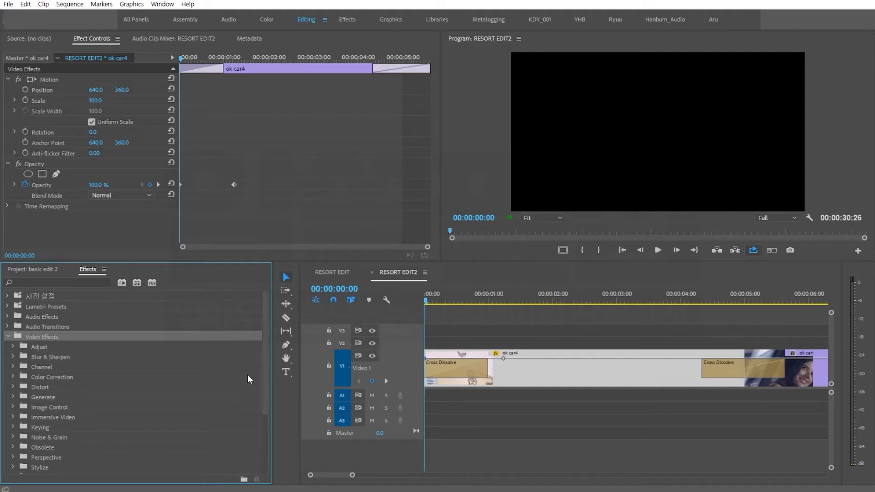
Step: Position the playhead at 00:00:06:21, select the ok car1 clip, and expand the Adjust group of video effects
{"action": "left_click", "coordinate": [448, 373]}
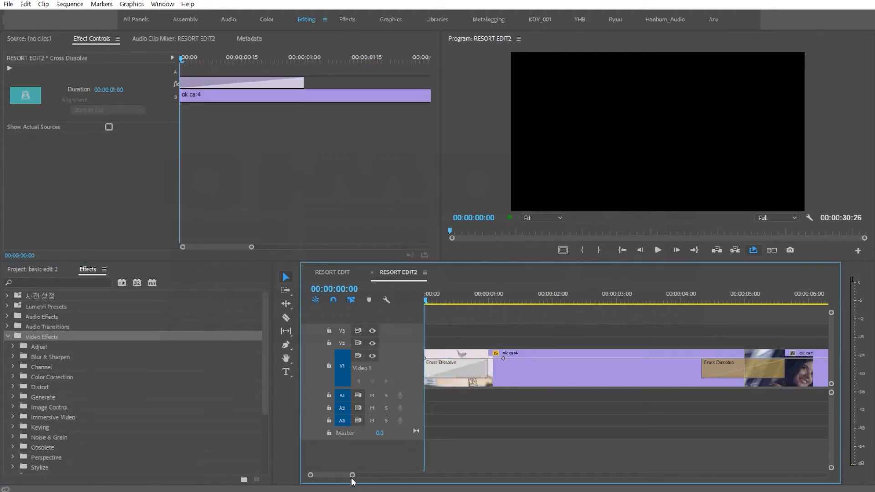
{"action": "left_click_drag", "start_coordinate": [351, 477], "coordinate": [379, 475]}
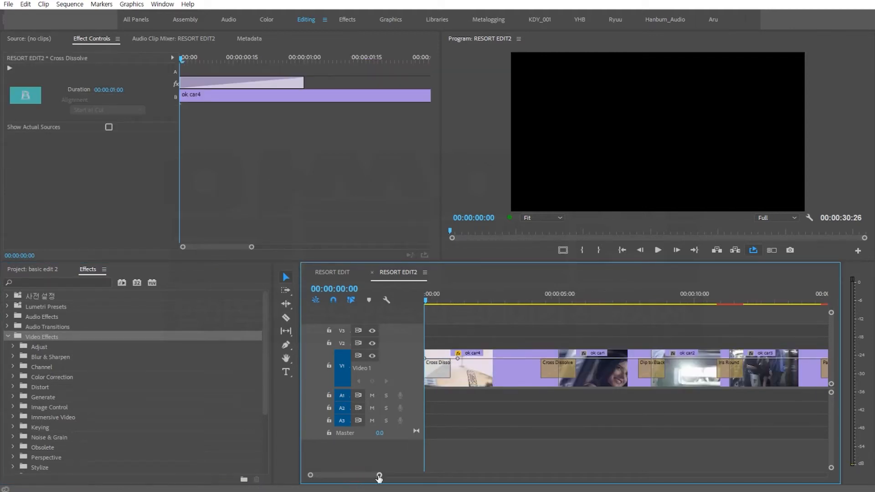
{"action": "left_click_drag", "start_coordinate": [491, 297], "coordinate": [605, 310]}
{"action": "left_click", "coordinate": [610, 381]}
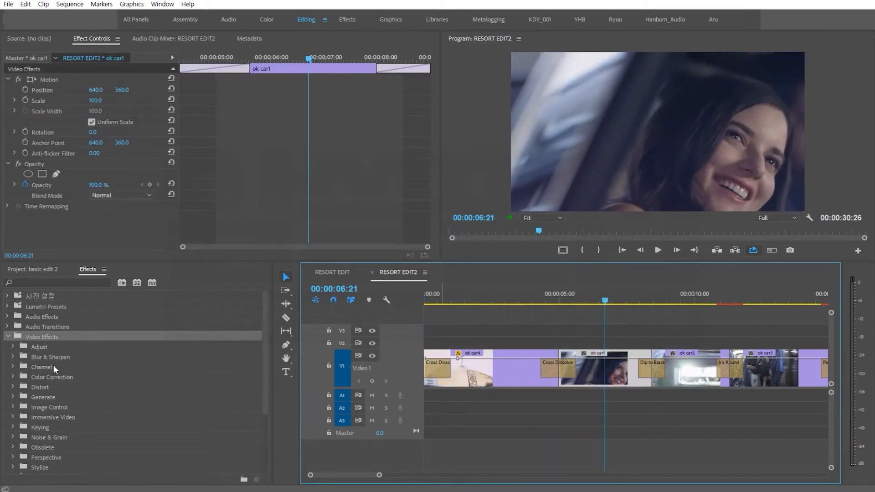
{"action": "left_click", "coordinate": [39, 347]}
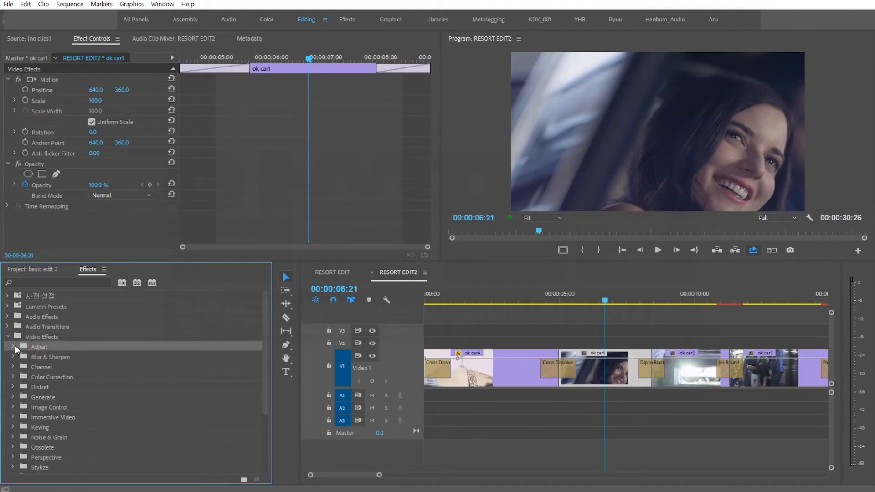
{"action": "left_click", "coordinate": [14, 347]}
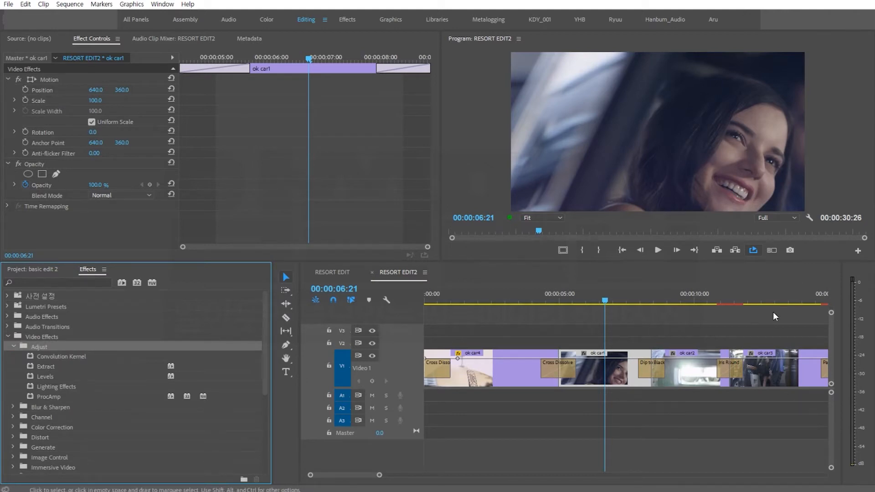
Step: Position the playhead at 00:00:27:03 and apply the Extract video effect to the ok 테라스 clip at the end of the sequence
{"action": "left_click_drag", "start_coordinate": [399, 476], "coordinate": [422, 476]}
{"action": "left_click", "coordinate": [728, 298]}
{"action": "left_click", "coordinate": [729, 360]}
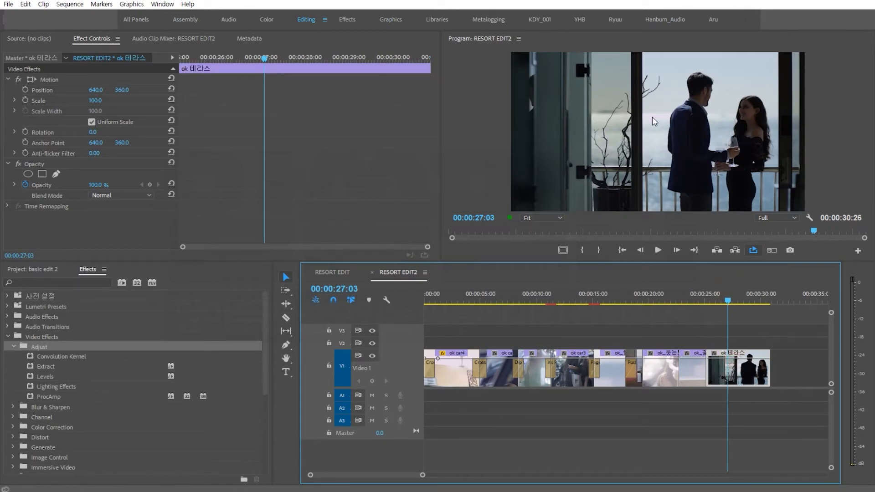
{"action": "left_click", "coordinate": [43, 367]}
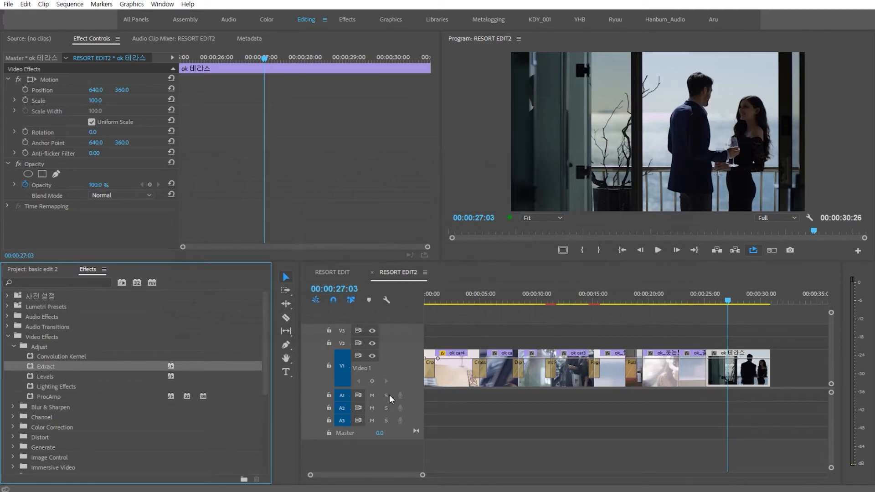
{"action": "left_click", "coordinate": [699, 418]}
{"action": "left_click", "coordinate": [745, 372]}
{"action": "left_click_drag", "start_coordinate": [29, 368], "coordinate": [733, 376]}
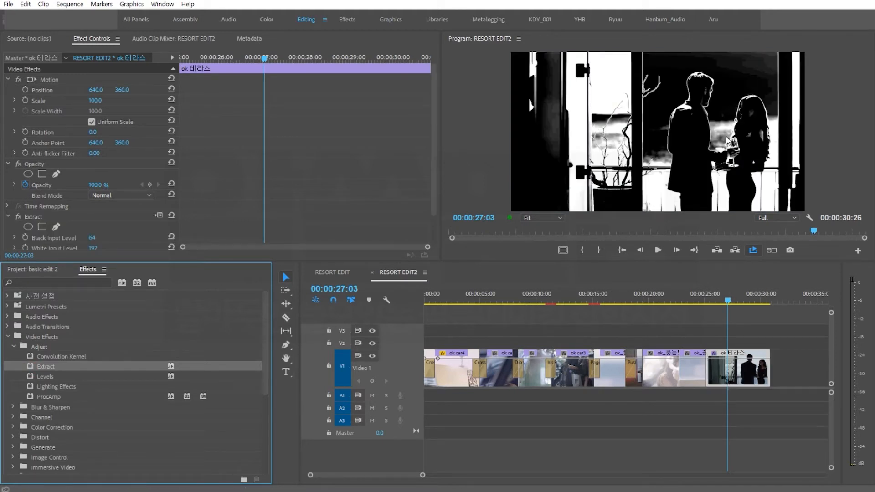
Step: Undo the Extract effect and reapply it to the ok 테라스 clip at the end of the sequence
{"action": "key", "text": "ctrl+z"}
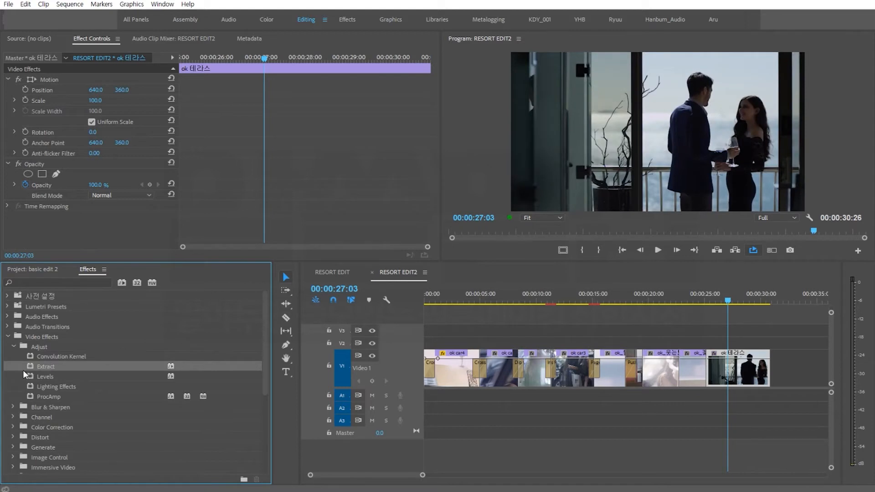
{"action": "left_click", "coordinate": [775, 410]}
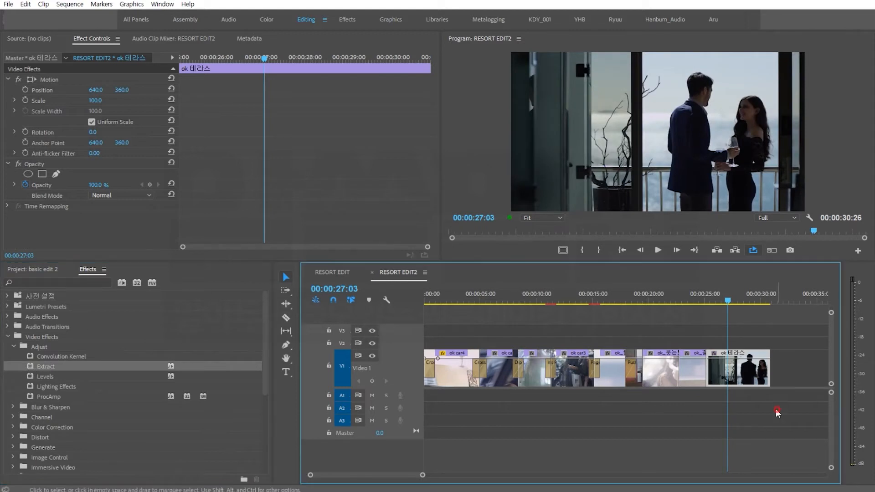
{"action": "left_click", "coordinate": [748, 370]}
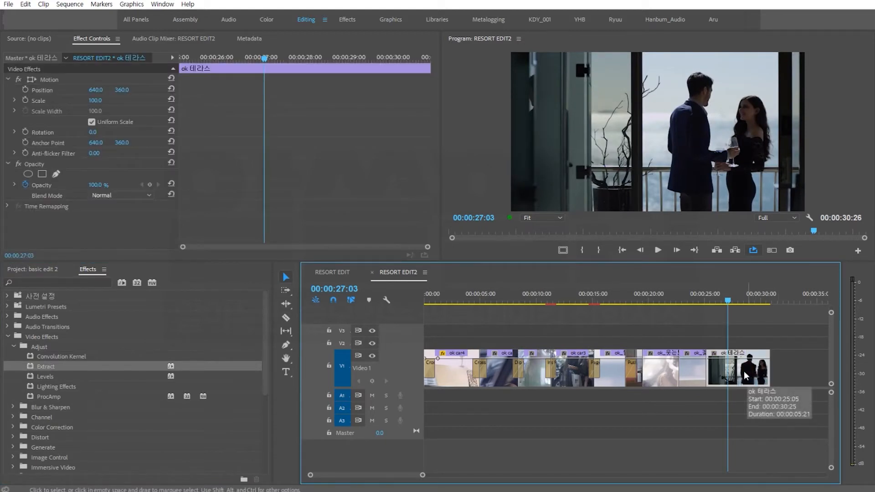
{"action": "double_click", "coordinate": [29, 366]}
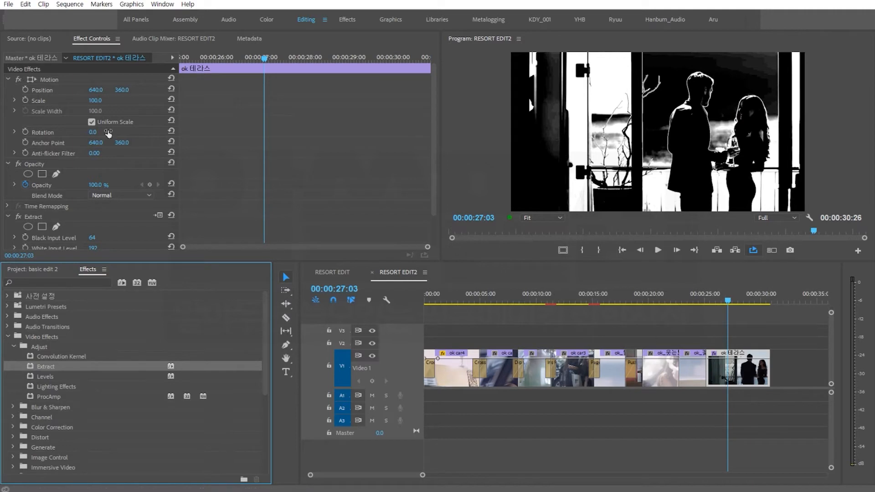
Step: Collapse the Motion and Opacity properties of the ok 테라스 clip and save the project
{"action": "left_click", "coordinate": [7, 79]}
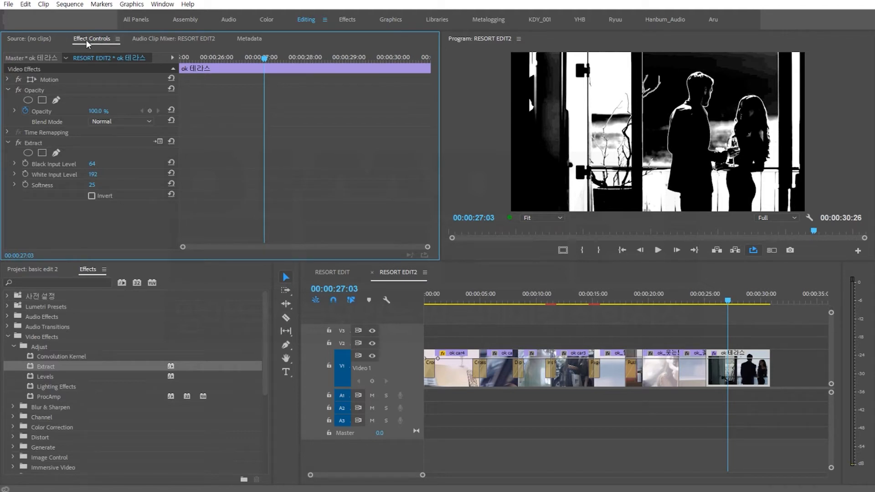
{"action": "left_click", "coordinate": [7, 90]}
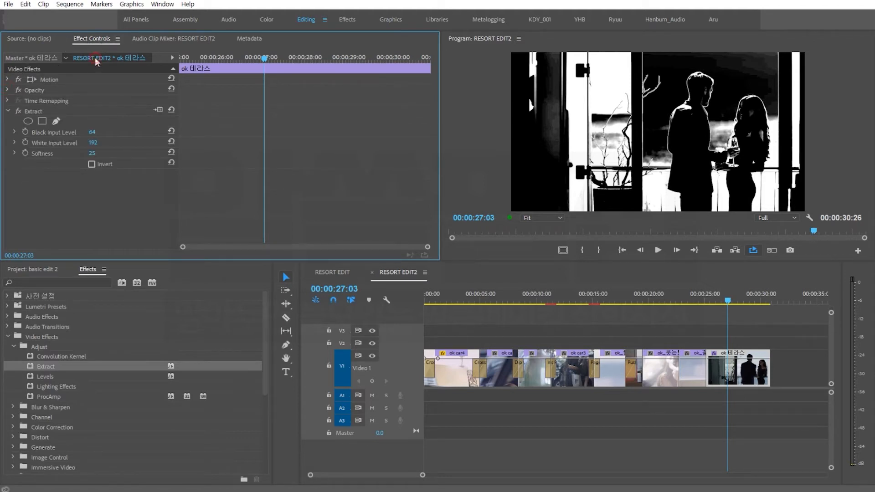
{"action": "left_click", "coordinate": [31, 111]}
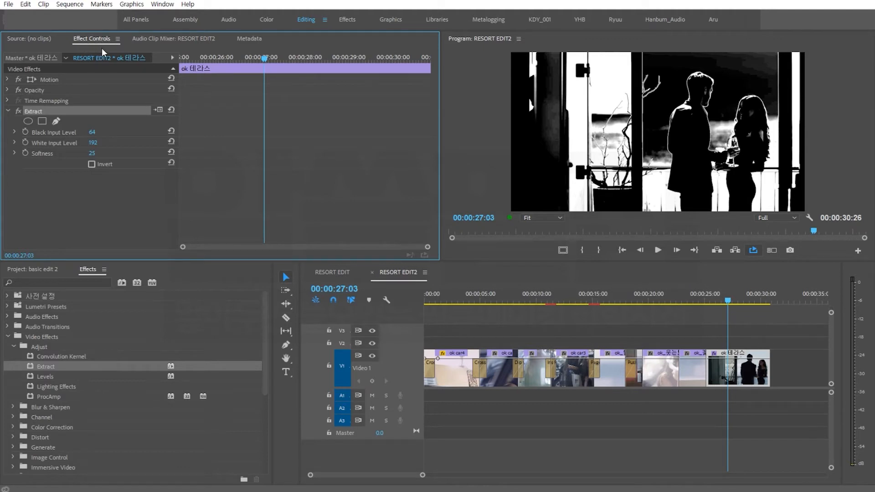
{"action": "key", "text": "ctrl+s"}
Step: Switch the Extract effect off and on repeatedly to compare the clip with and without it
{"action": "left_click", "coordinate": [17, 111]}
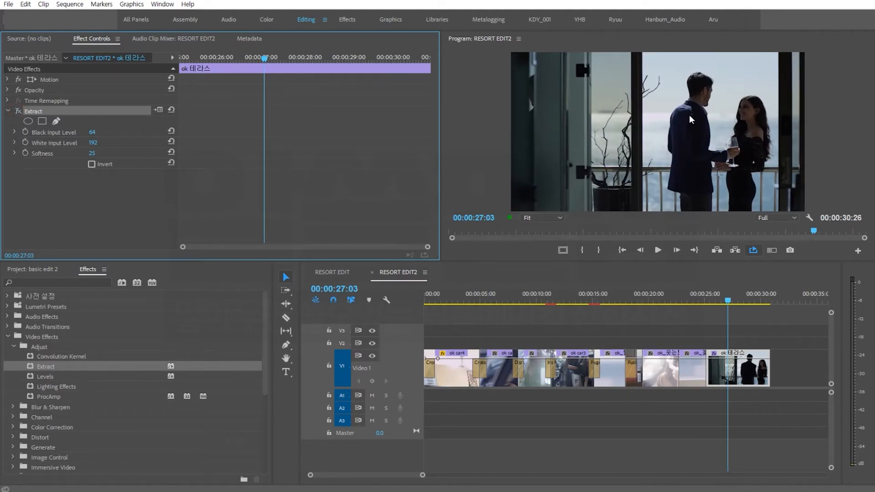
{"action": "left_click", "coordinate": [17, 111]}
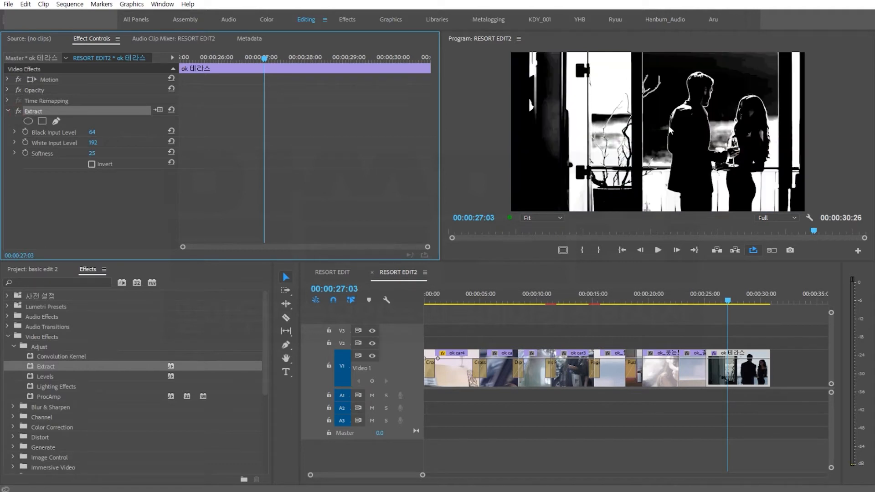
{"action": "left_click", "coordinate": [18, 112]}
{"action": "left_click", "coordinate": [19, 112]}
Step: Set Extract's Black Input Level to 92 and White Input Level to 241, and refine the input range to 89–246 in the Extract settings
{"action": "left_click_drag", "start_coordinate": [93, 135], "coordinate": [113, 135]}
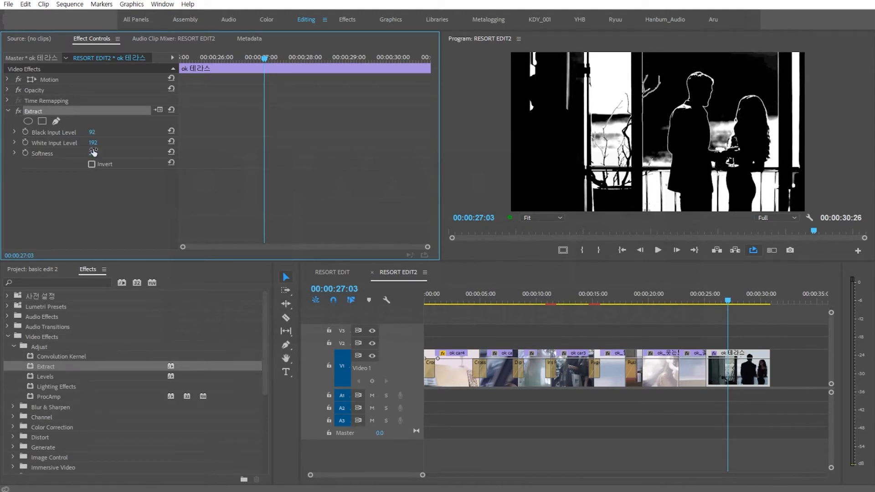
{"action": "left_click_drag", "start_coordinate": [93, 143], "coordinate": [114, 142]}
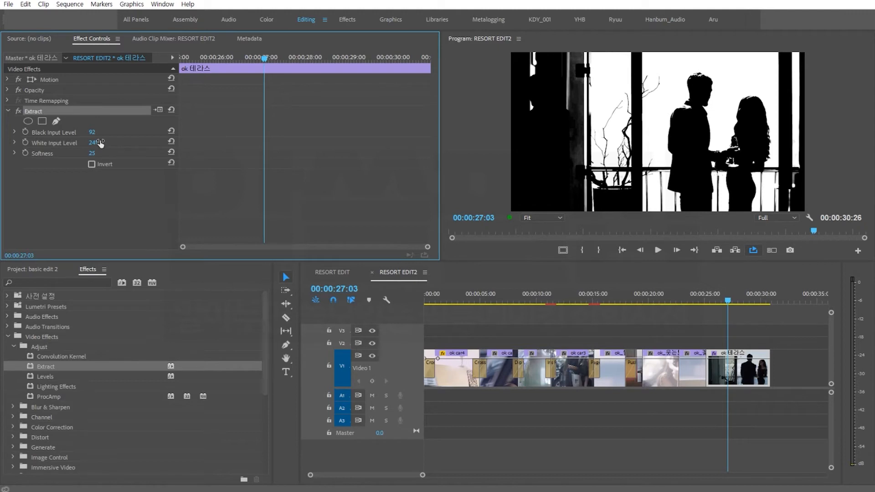
{"action": "left_click", "coordinate": [160, 109]}
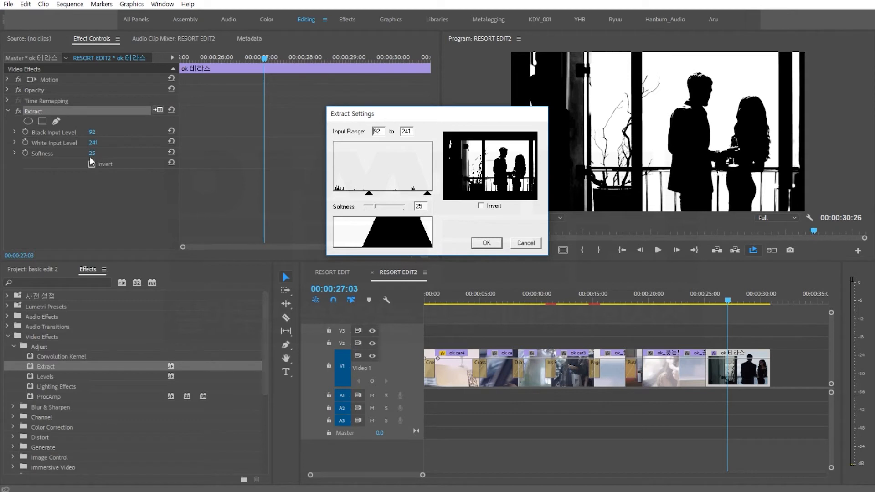
{"action": "mouse_move", "coordinate": [372, 194]}
{"action": "left_mouse_down"}
{"action": "mouse_move", "coordinate": [356, 194]}
{"action": "mouse_move", "coordinate": [364, 195]}
{"action": "left_mouse_up"}
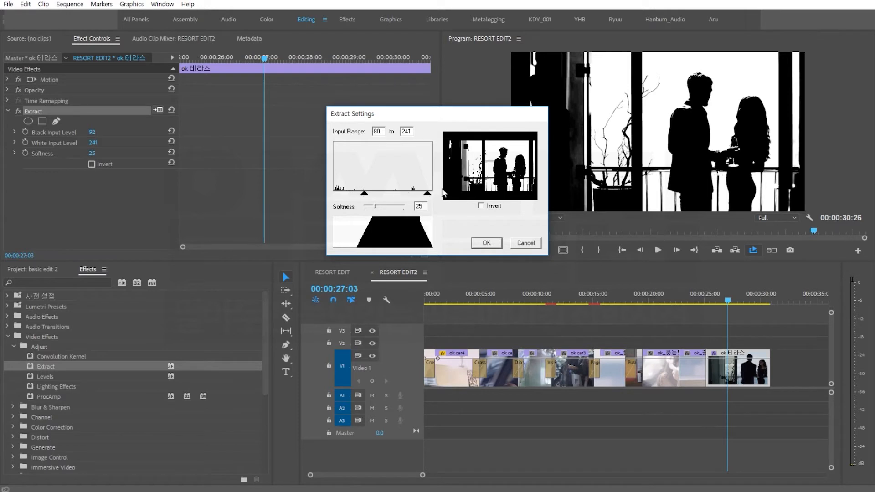
{"action": "left_click_drag", "start_coordinate": [427, 194], "coordinate": [428, 197]}
{"action": "left_click_drag", "start_coordinate": [364, 197], "coordinate": [369, 198]}
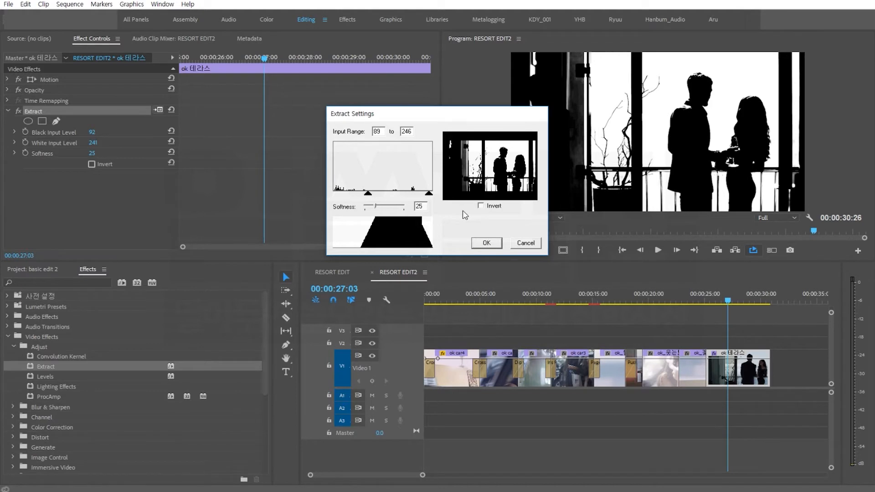
{"action": "left_click", "coordinate": [493, 249]}
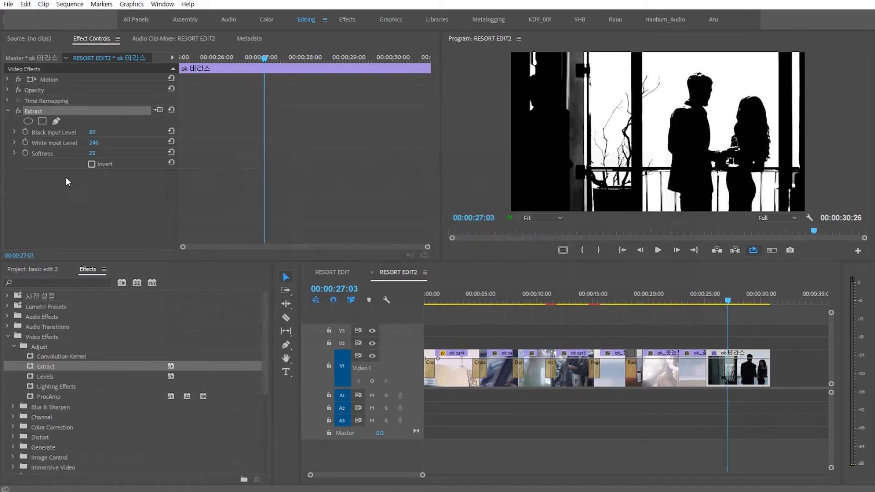
Step: Set Extract's Softness to 0 and toggle its Invert option repeatedly, leaving it off
{"action": "mouse_move", "coordinate": [92, 154]}
{"action": "left_mouse_down"}
{"action": "mouse_move", "coordinate": [124, 154]}
{"action": "mouse_move", "coordinate": [93, 153]}
{"action": "left_mouse_up"}
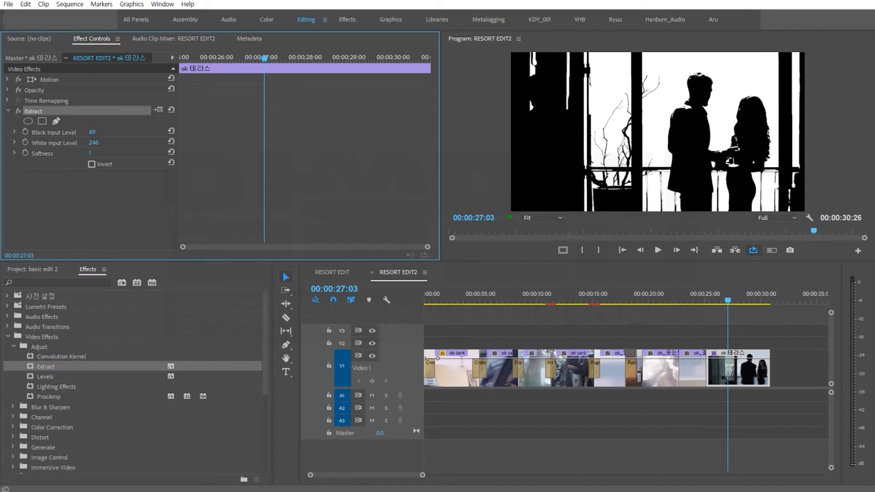
{"action": "left_click", "coordinate": [91, 164]}
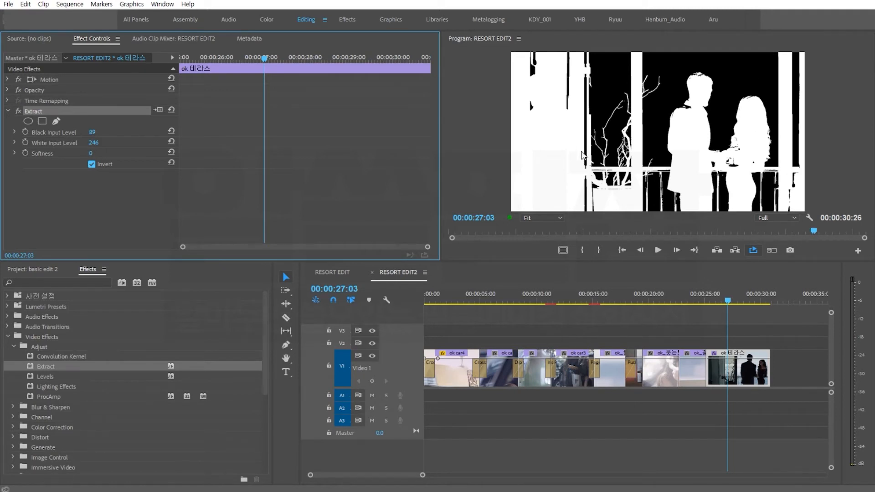
{"action": "left_click", "coordinate": [92, 166]}
{"action": "left_click", "coordinate": [92, 165]}
{"action": "left_click", "coordinate": [92, 166]}
{"action": "left_click", "coordinate": [92, 166]}
{"action": "left_click", "coordinate": [92, 164]}
{"action": "left_click", "coordinate": [92, 164]}
{"action": "left_click", "coordinate": [92, 164]}
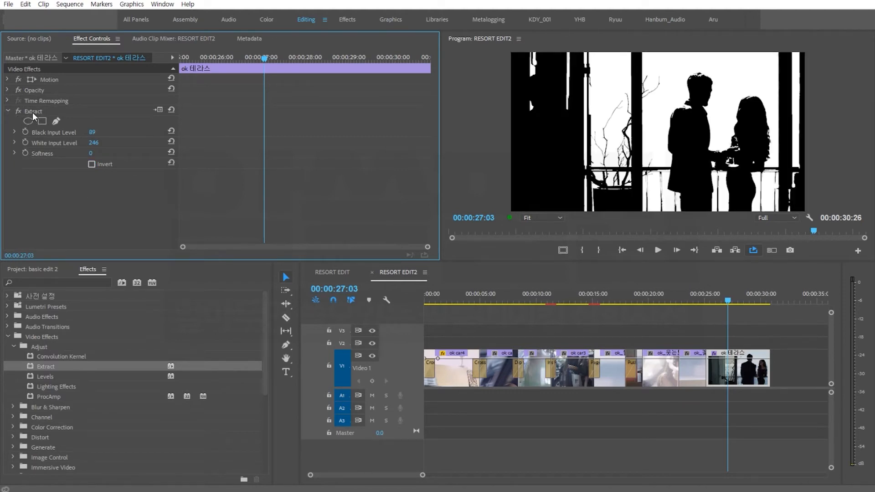
Step: Toggle the adjusted Extract effect off and on to compare it with the original image
{"action": "left_click", "coordinate": [18, 112]}
{"action": "left_click", "coordinate": [18, 111]}
{"action": "left_click", "coordinate": [18, 113]}
{"action": "left_click", "coordinate": [18, 112]}
Step: Delete the Extract effect from the ok 테라스 clip
{"action": "left_click", "coordinate": [39, 110]}
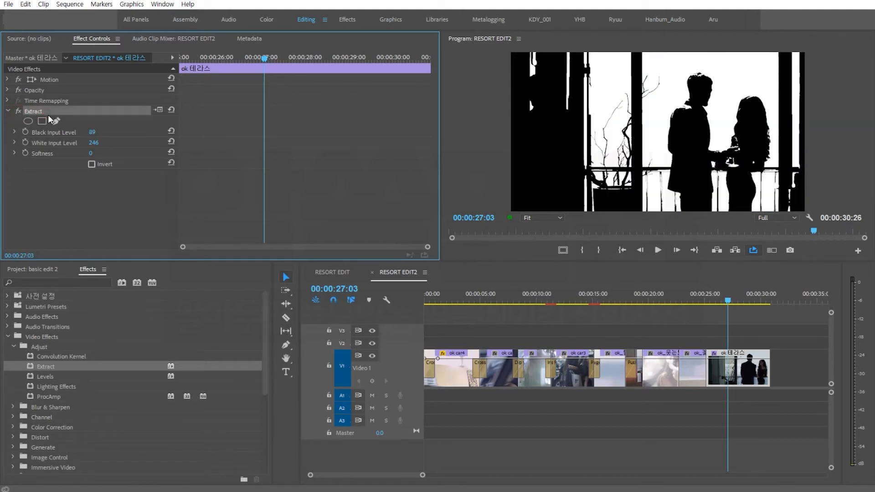
{"action": "left_click", "coordinate": [70, 196]}
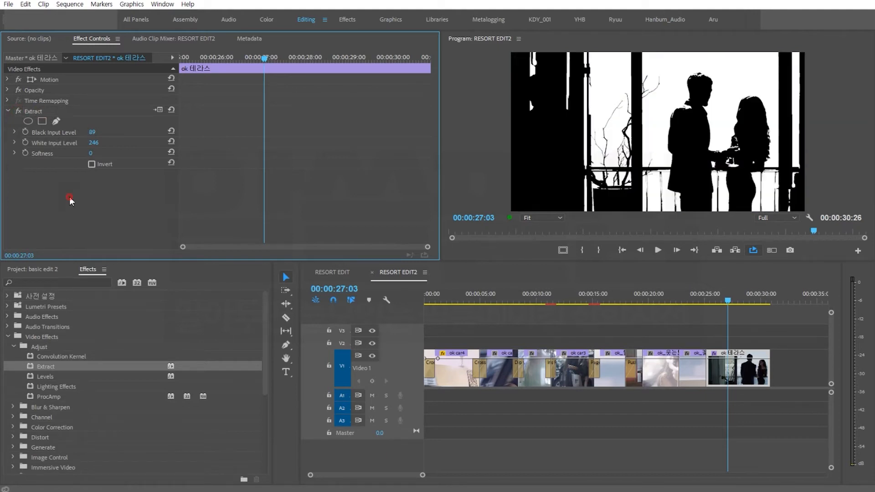
{"action": "left_click", "coordinate": [36, 113]}
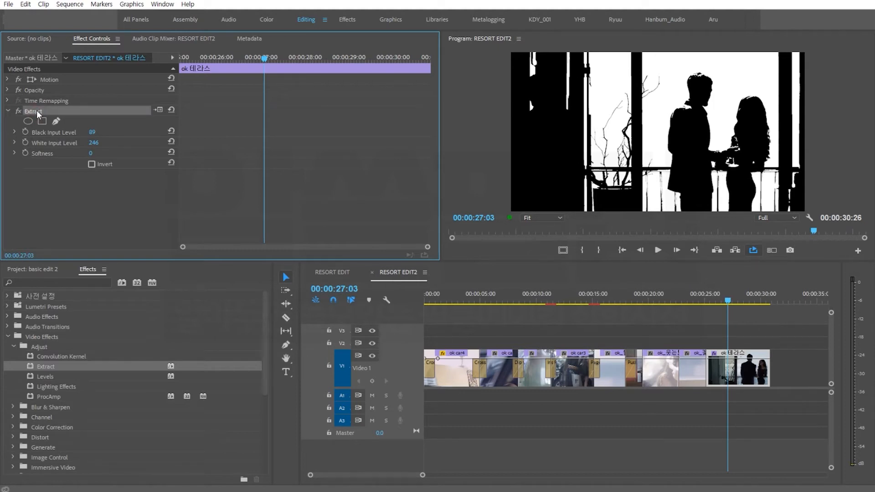
{"action": "key", "text": "Delete"}
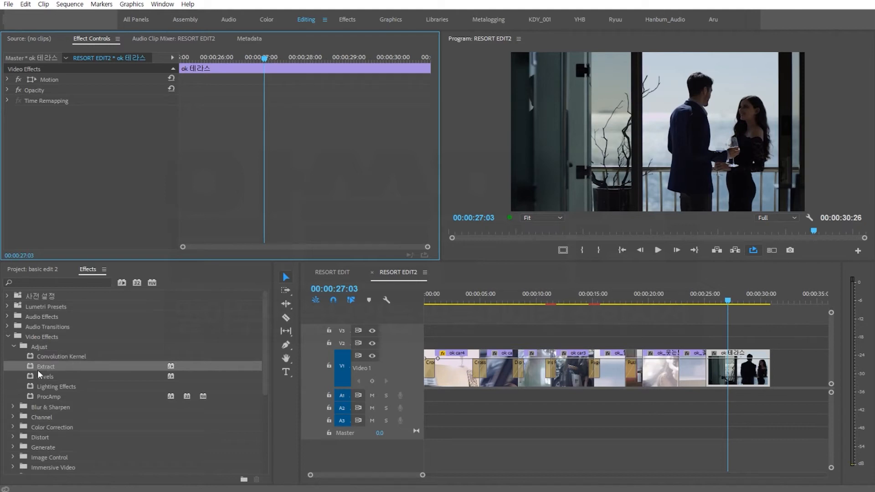
Step: Collapse the Adjust group, expand the Blur & Sharpen group of video effects, and select Camera Blur
{"action": "left_click", "coordinate": [14, 346]}
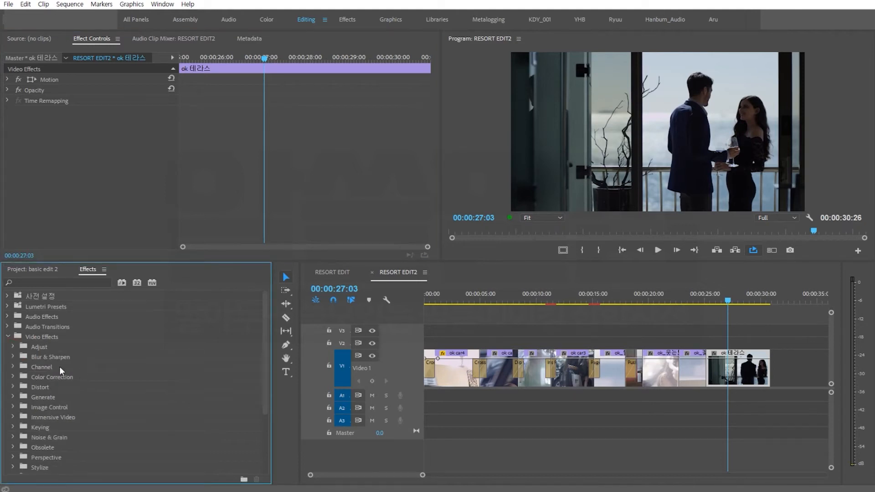
{"action": "left_click", "coordinate": [14, 357]}
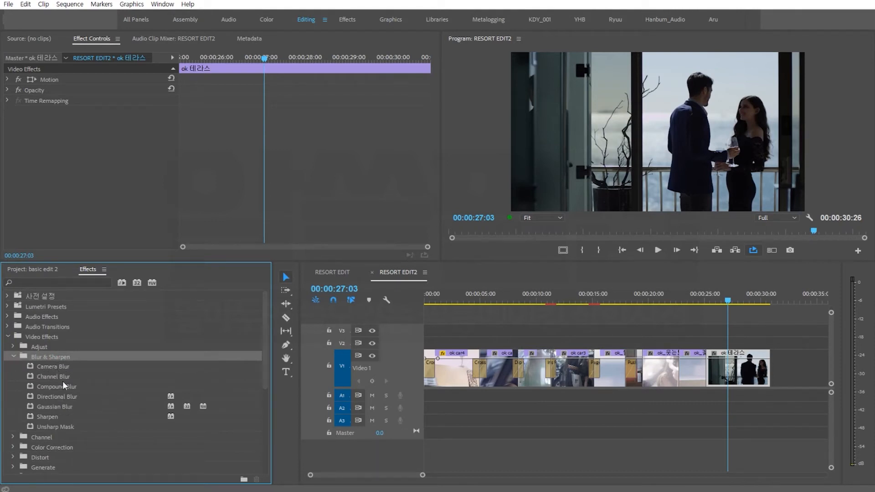
{"action": "left_click", "coordinate": [61, 364]}
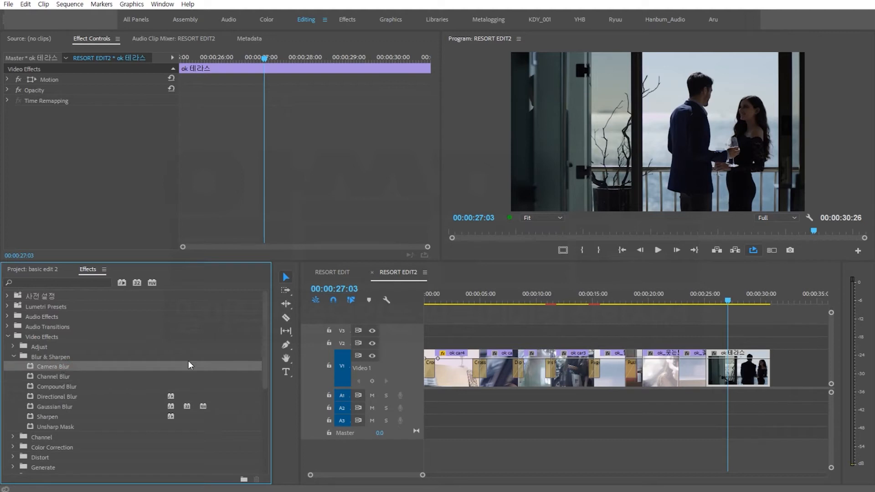
Step: Delete all six video transitions from the start and cuts of the RESORT EDIT2 sequence
{"action": "left_click", "coordinate": [430, 371]}
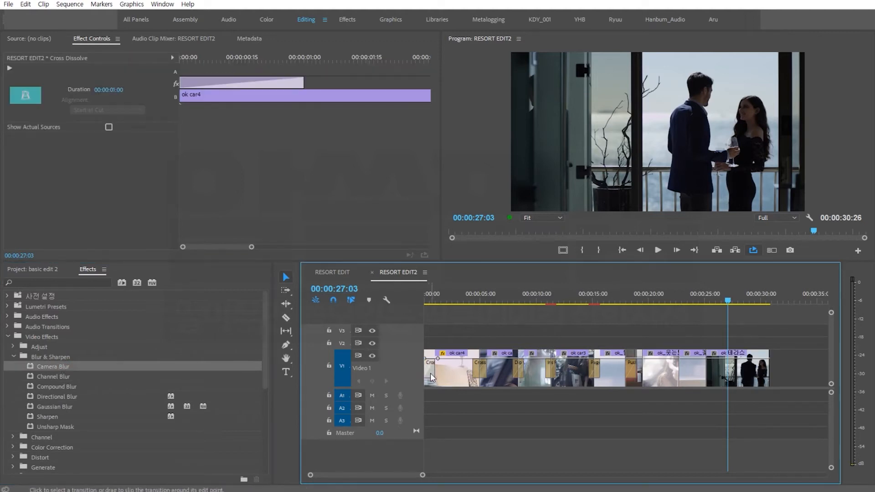
{"action": "key", "text": "Delete"}
{"action": "left_click", "coordinate": [479, 373]}
{"action": "key", "text": "Delete"}
{"action": "left_click", "coordinate": [520, 371]}
{"action": "key", "text": "Delete"}
{"action": "left_click", "coordinate": [552, 371]}
{"action": "key", "text": "Delete"}
{"action": "left_click", "coordinate": [594, 371]}
{"action": "key", "text": "Delete"}
{"action": "left_click", "coordinate": [635, 371]}
{"action": "key", "text": "Delete"}
Step: Apply the Camera Blur effect to the ok car4 clip at the sequence start and play it back
{"action": "key", "text": "Home"}
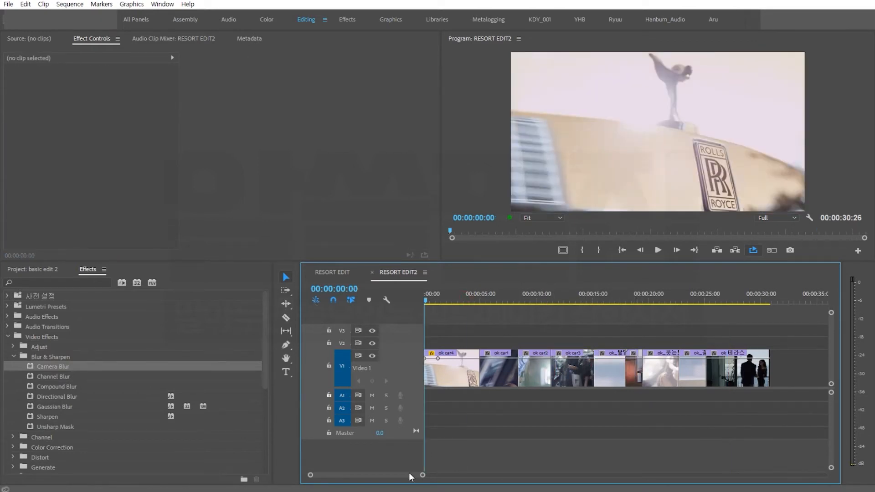
{"action": "left_click_drag", "start_coordinate": [422, 475], "coordinate": [372, 475]}
{"action": "left_click_drag", "start_coordinate": [31, 368], "coordinate": [434, 375]}
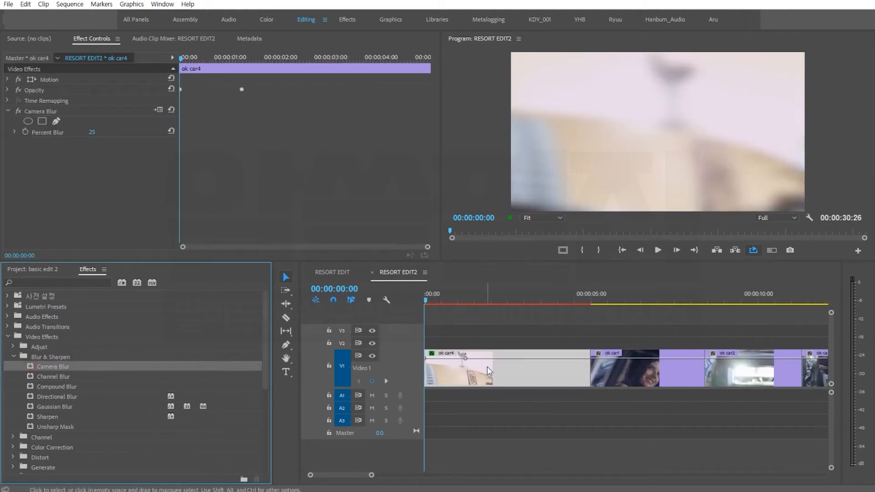
{"action": "left_click_drag", "start_coordinate": [502, 302], "coordinate": [506, 301]}
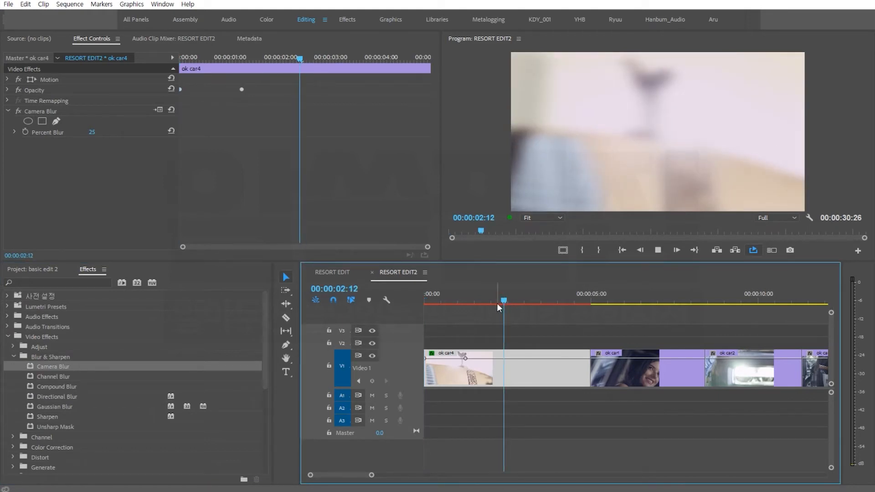
{"action": "key", "text": "space"}
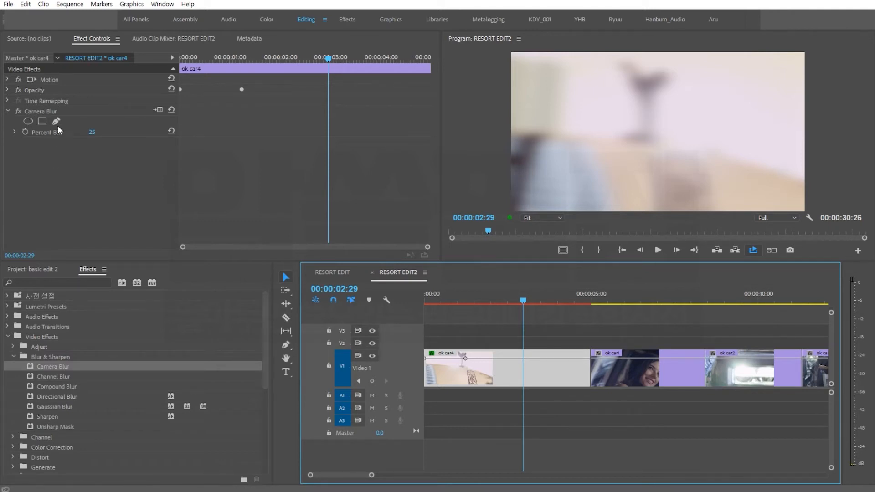
Step: Try Camera Blur's Percent Blur at 0 and at 100 on the ok car4 clip
{"action": "left_click", "coordinate": [49, 112]}
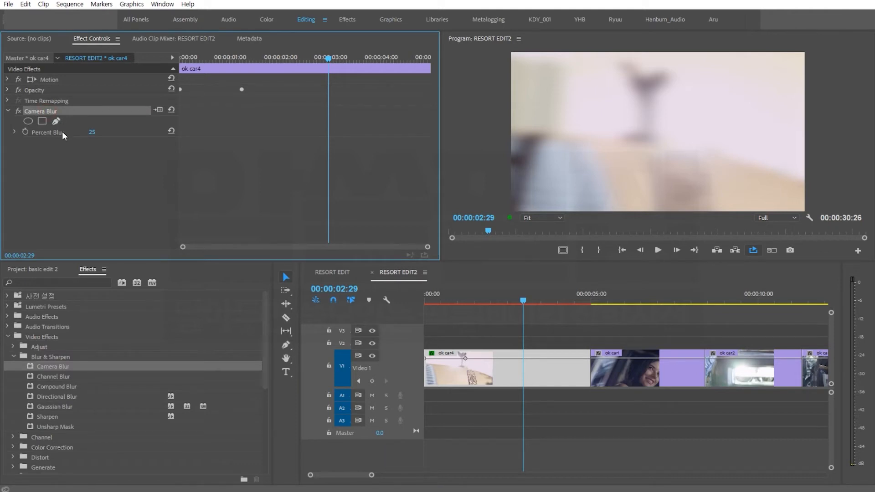
{"action": "left_click_drag", "start_coordinate": [89, 137], "coordinate": [77, 136]}
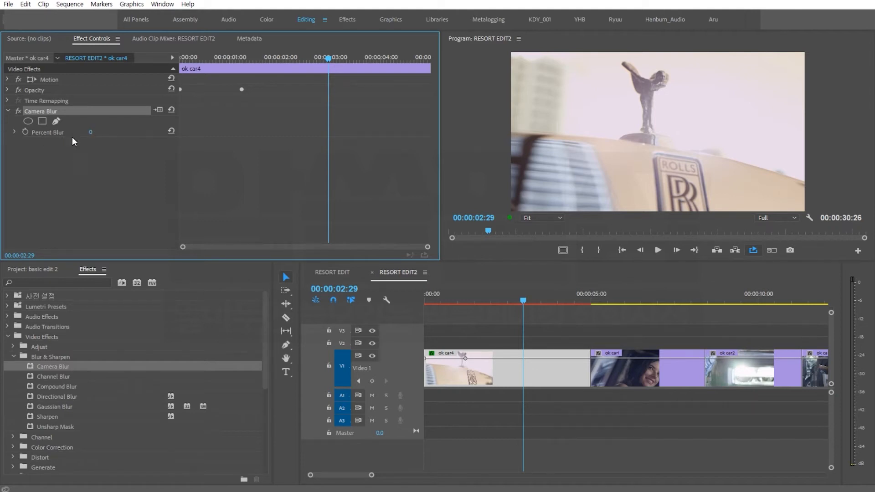
{"action": "left_click", "coordinate": [90, 133]}
{"action": "type", "text": "100"}
{"action": "key", "text": "Return"}
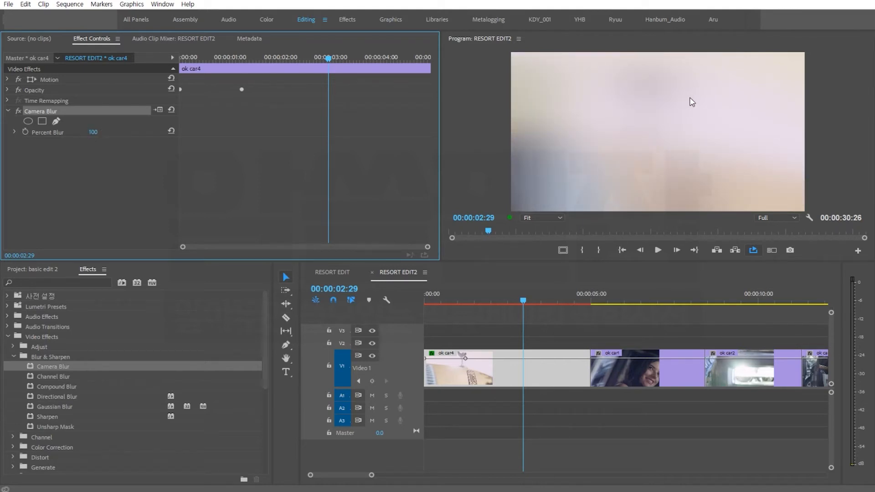
Step: Set Camera Blur's Percent Blur to 0 and return the playhead to the start of the sequence
{"action": "left_click_drag", "start_coordinate": [101, 132], "coordinate": [67, 132]}
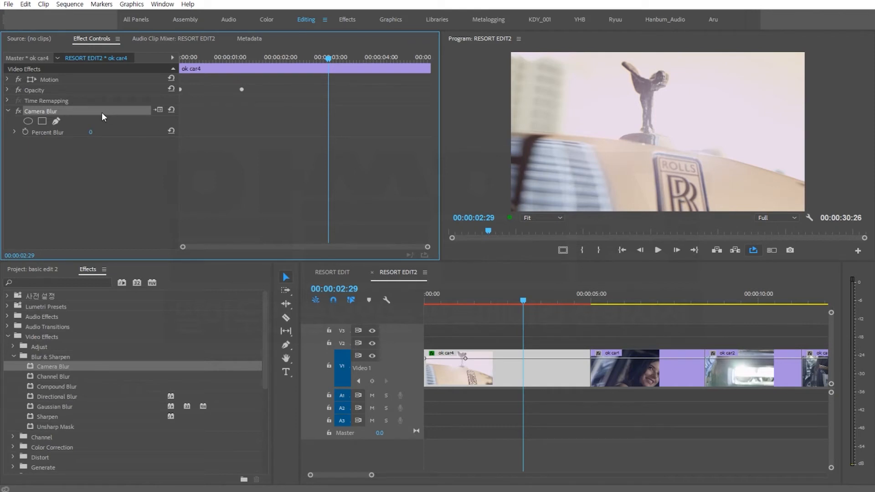
{"action": "left_click_drag", "start_coordinate": [484, 295], "coordinate": [316, 303]}
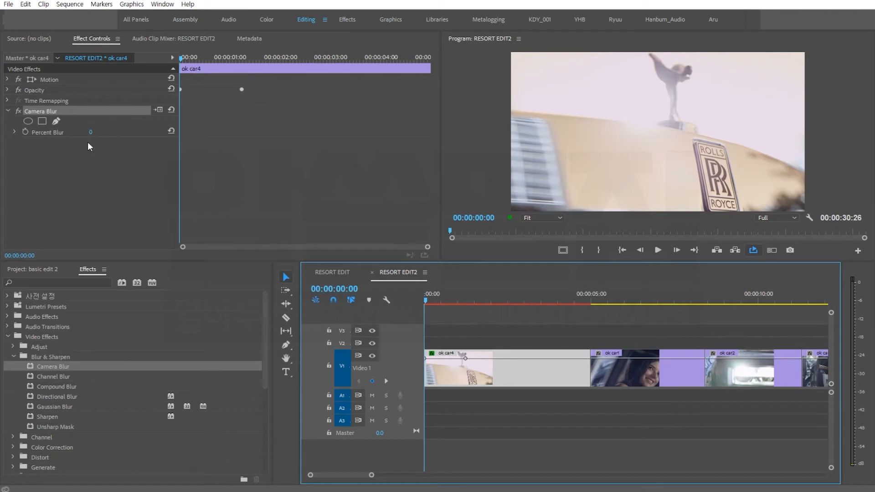
Step: Keyframe Camera Blur's Percent Blur on the ok car4 clip from 51 at the clip start to 0 at 00:00:02:01
{"action": "left_click_drag", "start_coordinate": [91, 133], "coordinate": [121, 133]}
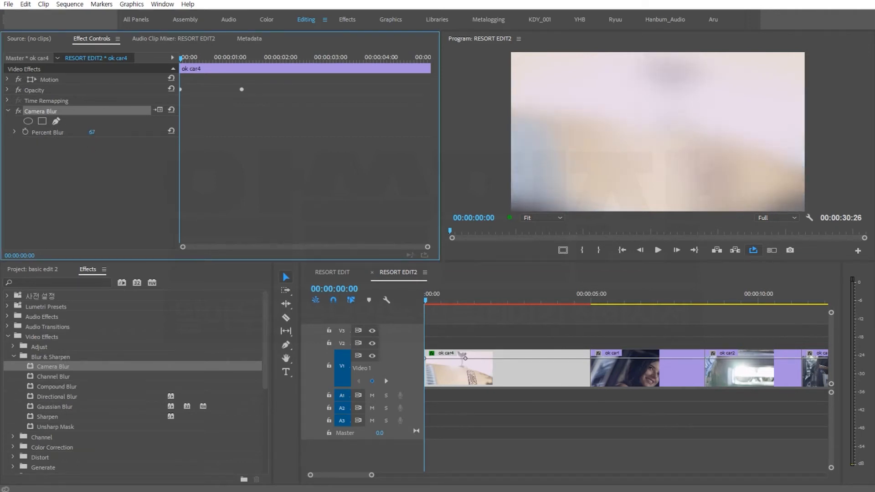
{"action": "left_click_drag", "start_coordinate": [93, 132], "coordinate": [111, 124]}
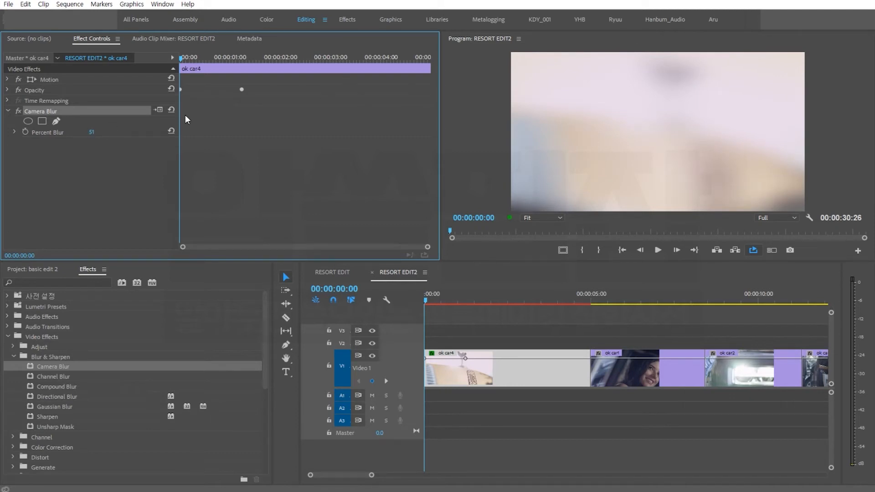
{"action": "left_click", "coordinate": [26, 132]}
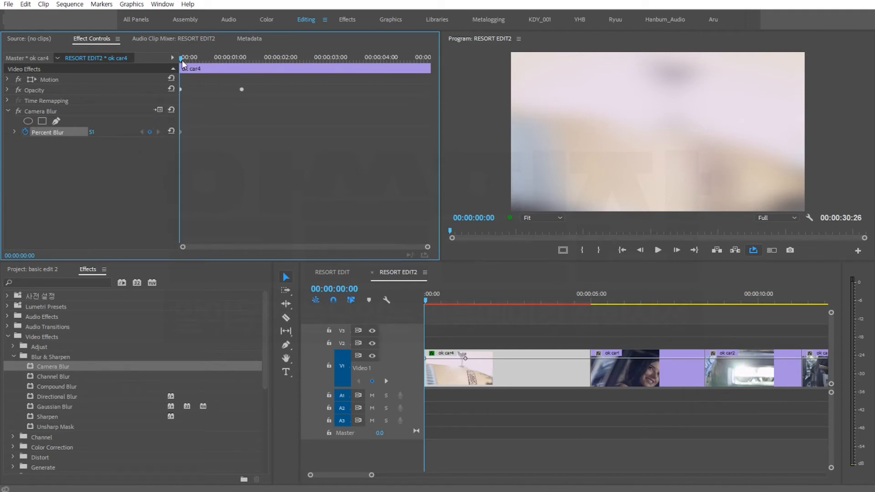
{"action": "left_click_drag", "start_coordinate": [207, 57], "coordinate": [282, 63]}
{"action": "left_click", "coordinate": [103, 130]}
{"action": "type", "text": "0"}
{"action": "key", "text": "Return"}
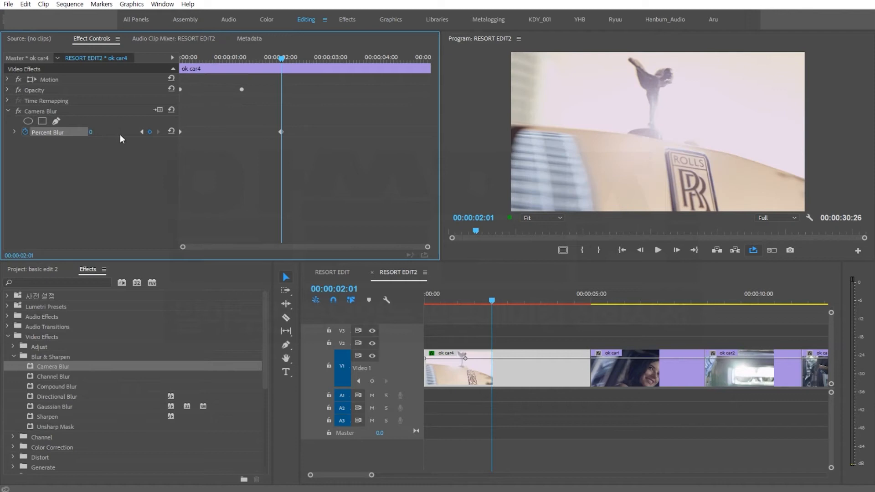
Step: Play the ok car4 clip from the sequence start several times to check the animated blur
{"action": "left_click_drag", "start_coordinate": [241, 59], "coordinate": [178, 59]}
{"action": "key", "text": "space"}
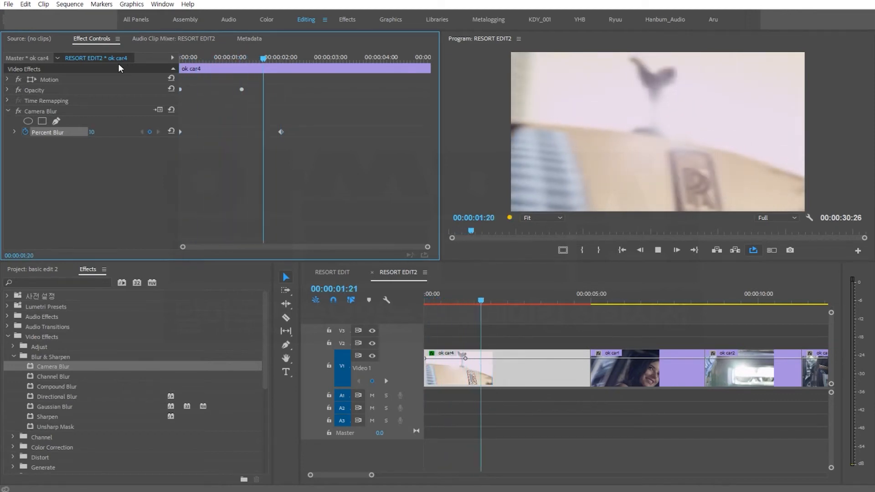
{"action": "key", "text": "space"}
{"action": "left_click_drag", "start_coordinate": [259, 57], "coordinate": [98, 63]}
{"action": "key", "text": "space"}
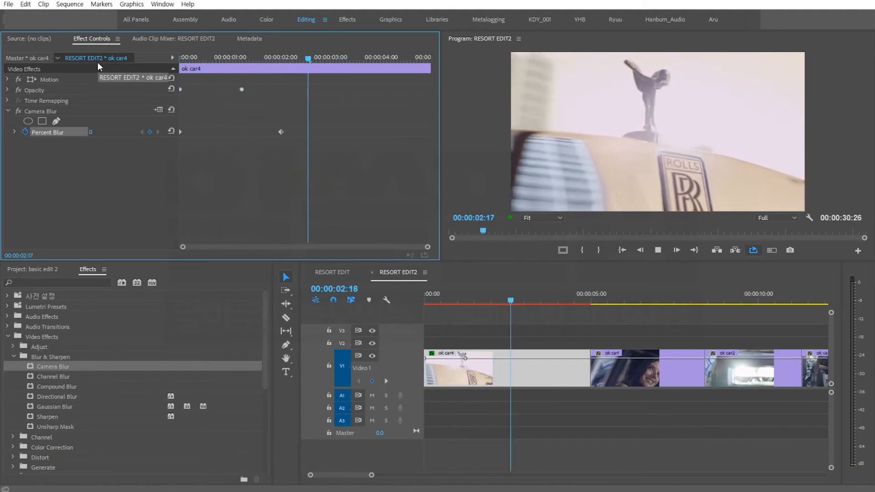
{"action": "key", "text": "space"}
{"action": "key", "text": "Home"}
{"action": "key", "text": "space"}
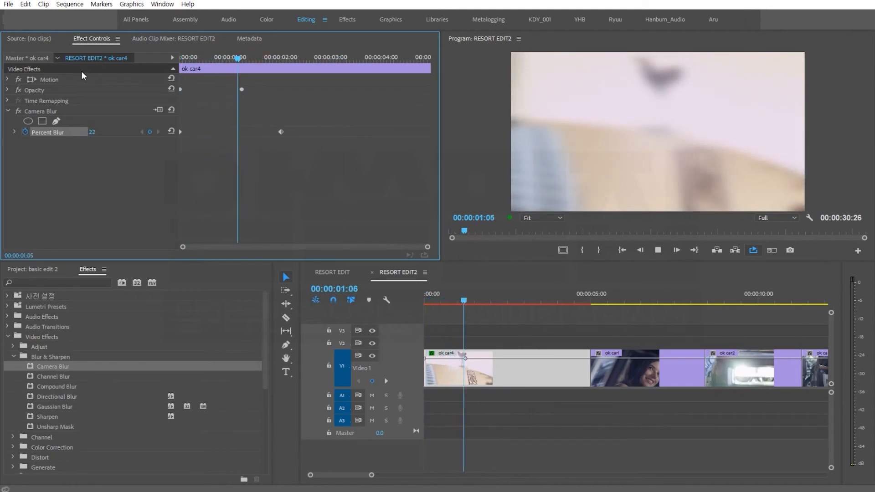
{"action": "key", "text": "space"}
Step: Delete the Camera Blur effect from the ok car4 clip and collapse the Blur & Sharpen effects category
{"action": "left_click", "coordinate": [39, 112]}
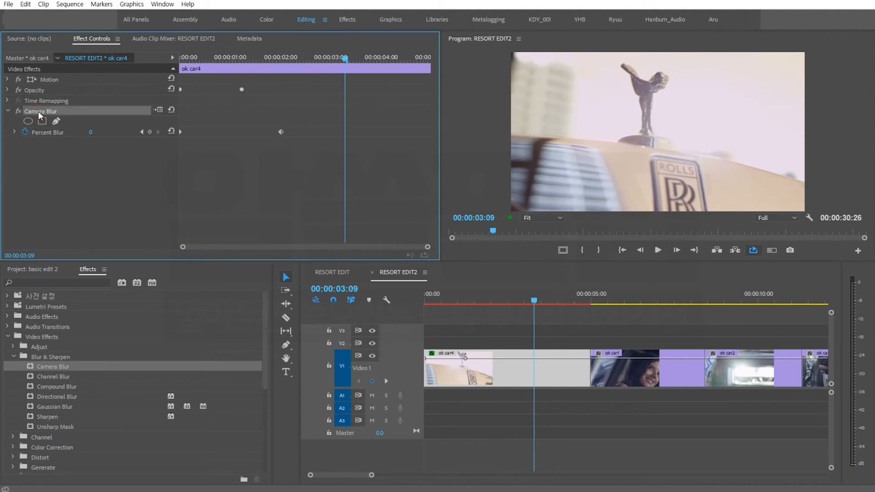
{"action": "key", "text": "Delete"}
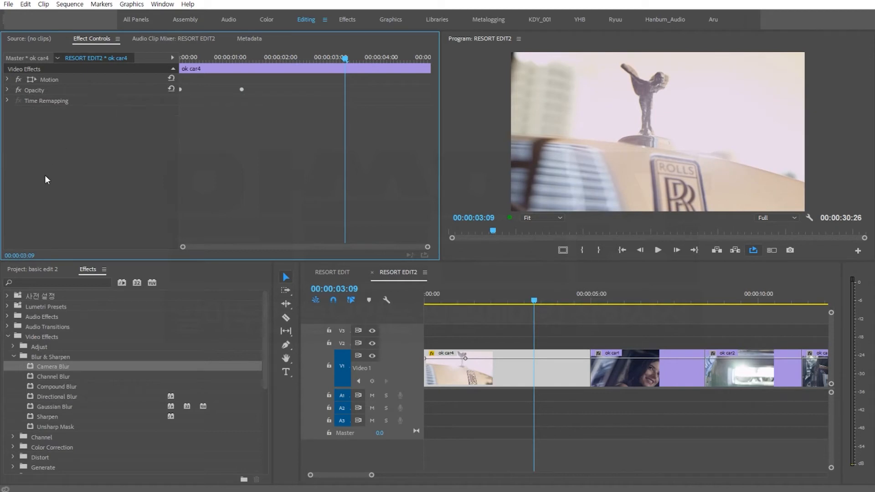
{"action": "left_click", "coordinate": [15, 357]}
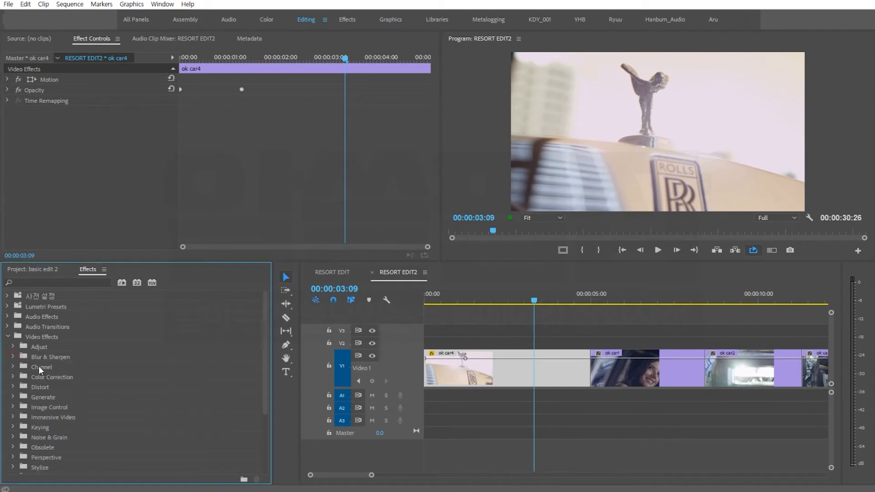
Step: Apply the Arithmetic effect from the Channel category to the ok car1 clip and place the playhead at 00:00:06:20
{"action": "left_click", "coordinate": [44, 368]}
{"action": "left_click", "coordinate": [14, 367]}
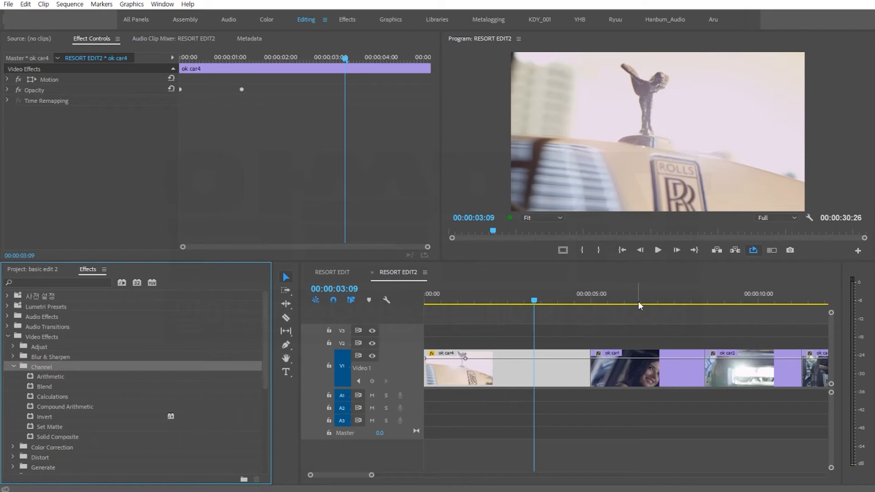
{"action": "left_click_drag", "start_coordinate": [638, 305], "coordinate": [646, 300]}
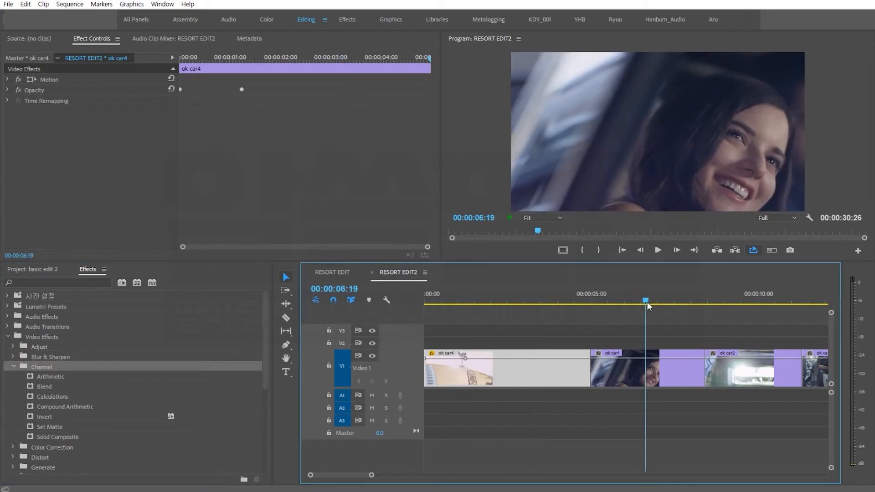
{"action": "left_click", "coordinate": [64, 378]}
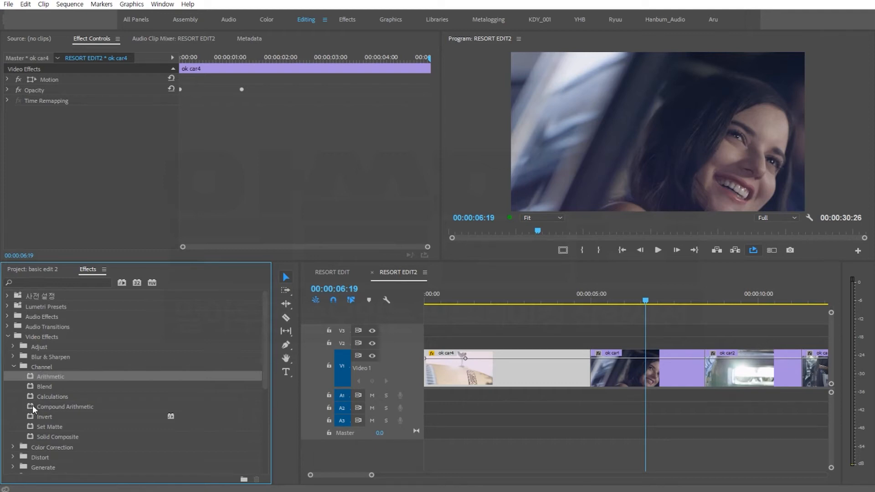
{"action": "left_click_drag", "start_coordinate": [646, 302], "coordinate": [667, 302]}
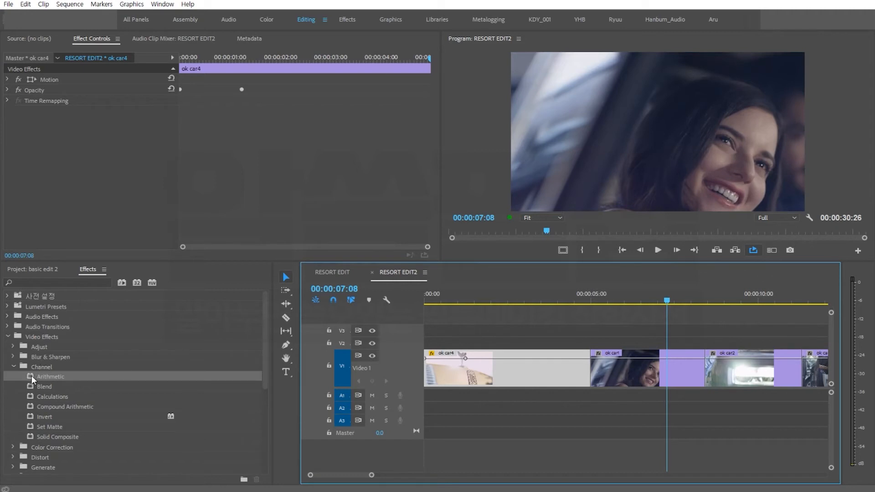
{"action": "left_click_drag", "start_coordinate": [29, 379], "coordinate": [628, 378]}
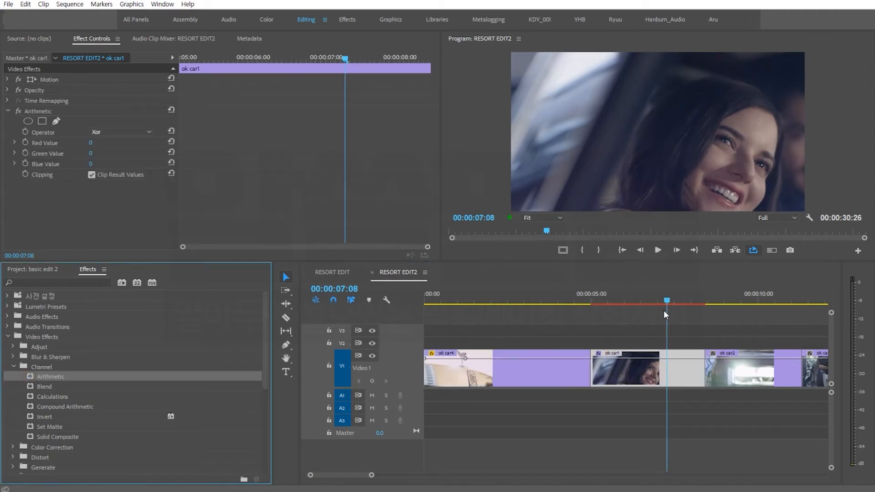
{"action": "left_click", "coordinate": [647, 291]}
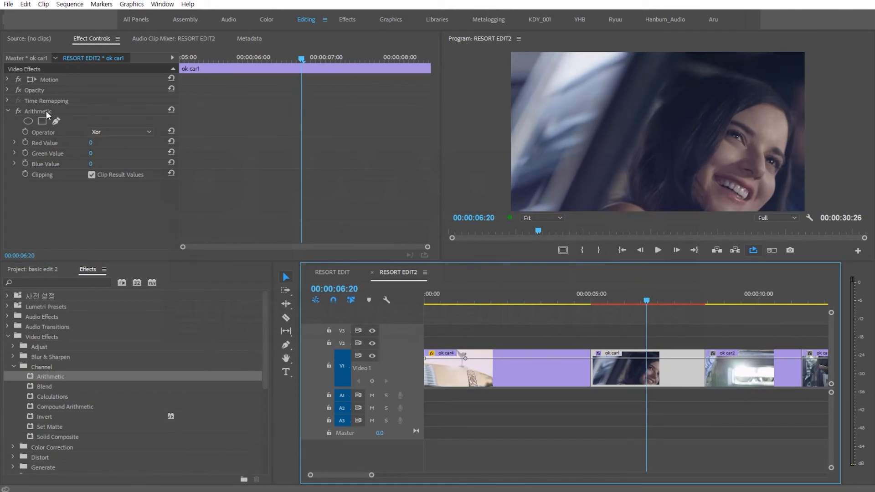
Step: Try Arithmetic's Red Value at 255 on the ok car1 clip, then Green Value at 255 with Red Value at 0
{"action": "left_click", "coordinate": [33, 112]}
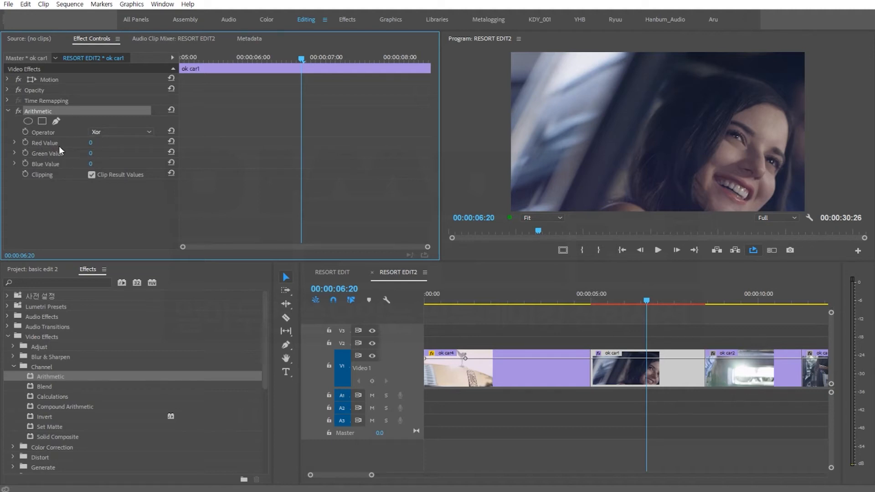
{"action": "left_click_drag", "start_coordinate": [92, 145], "coordinate": [199, 145]}
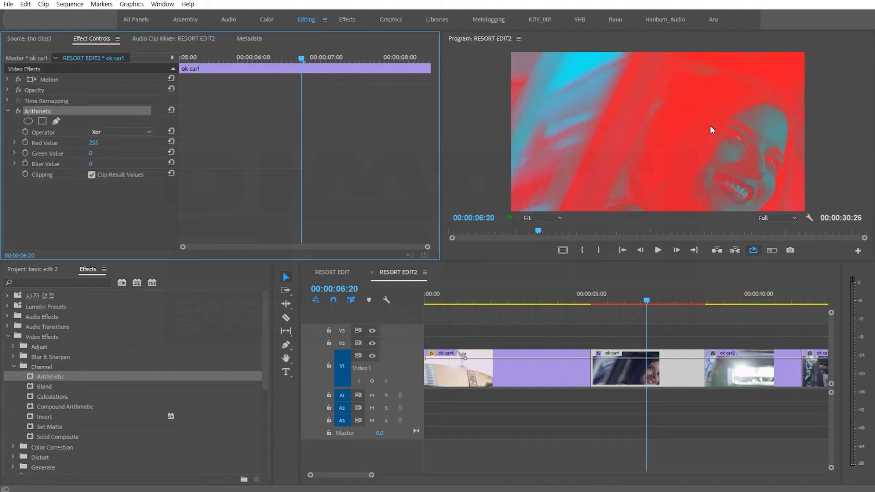
{"action": "left_click_drag", "start_coordinate": [90, 153], "coordinate": [195, 153]}
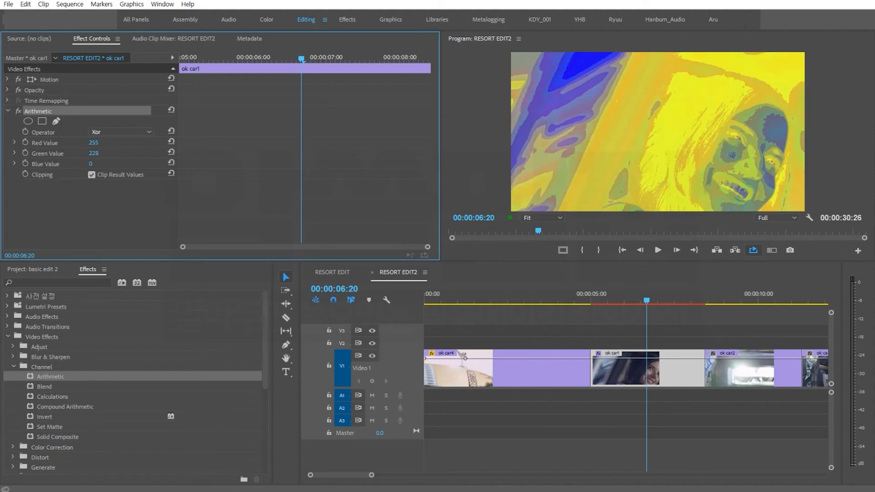
{"action": "left_click_drag", "start_coordinate": [93, 154], "coordinate": [107, 154]}
{"action": "left_click", "coordinate": [93, 143]}
{"action": "type", "text": "0"}
{"action": "key", "text": "Return"}
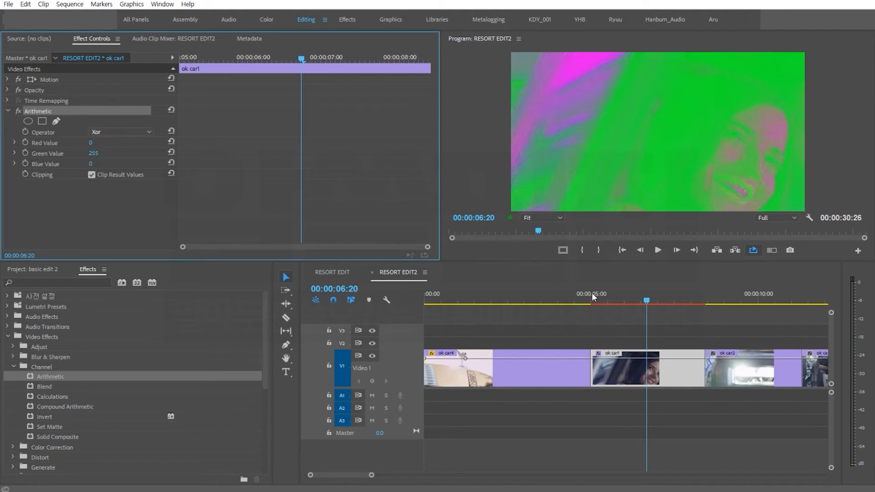
Step: Enlarge the program preview and set Arithmetic's Green Value to 0 and Blue Value to 255
{"action": "left_click_drag", "start_coordinate": [524, 261], "coordinate": [524, 300]}
{"action": "left_click", "coordinate": [93, 153]}
{"action": "type", "text": "0"}
{"action": "key", "text": "Return"}
{"action": "left_click", "coordinate": [91, 164]}
{"action": "type", "text": "255"}
{"action": "key", "text": "Return"}
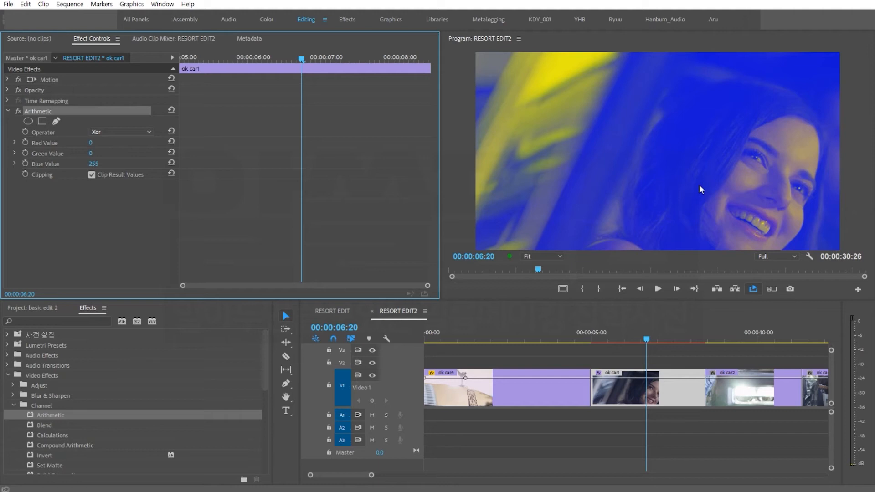
Step: Raise Arithmetic's Green Value and Red Value to 255 on the ok car1 clip
{"action": "left_click", "coordinate": [90, 153]}
{"action": "type", "text": "255"}
{"action": "key", "text": "Return"}
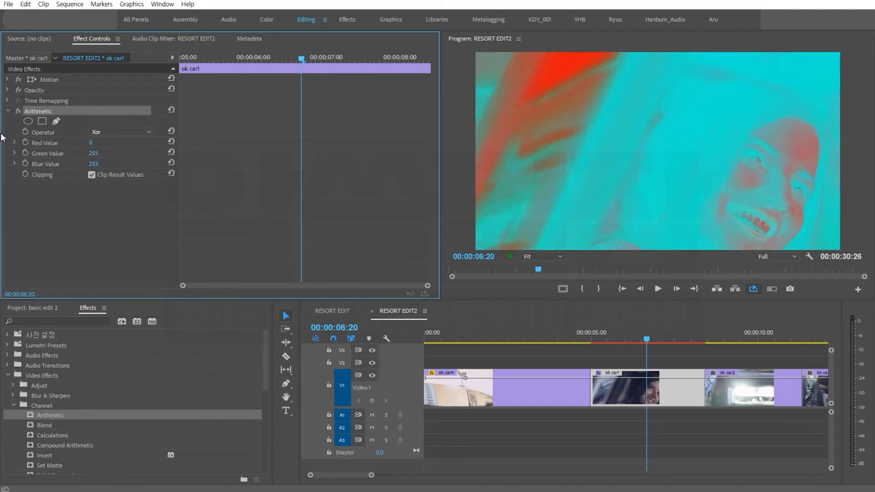
{"action": "left_click", "coordinate": [90, 143]}
{"action": "type", "text": "255"}
{"action": "key", "text": "Return"}
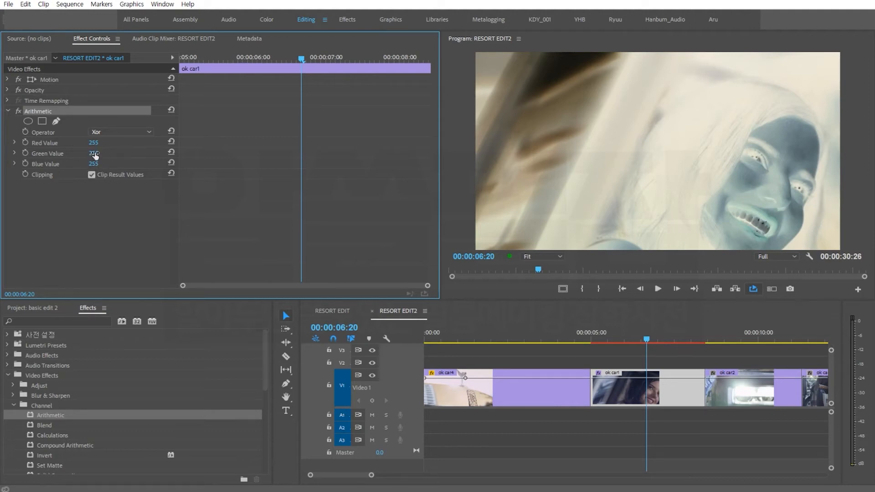
Step: Set Arithmetic's Green, Red and Blue Values back to 0 on the ok car1 clip
{"action": "left_click_drag", "start_coordinate": [93, 153], "coordinate": [0, 153]}
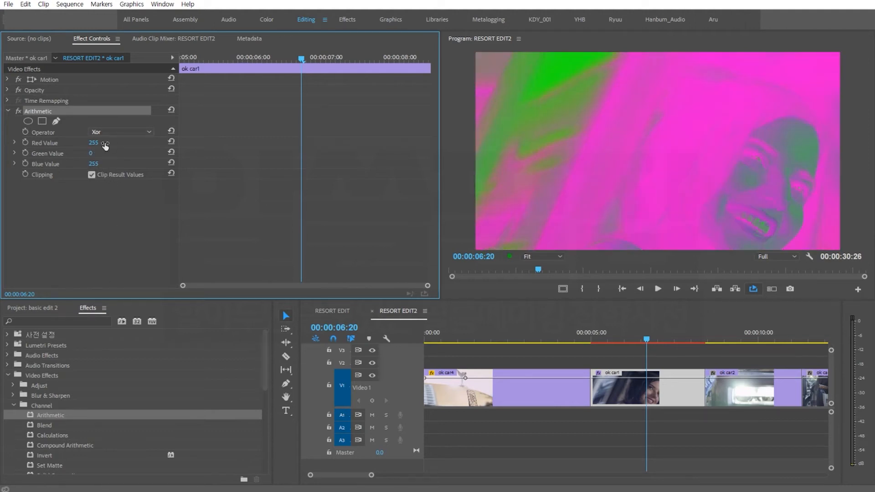
{"action": "left_click_drag", "start_coordinate": [93, 143], "coordinate": [0, 142]}
{"action": "left_click_drag", "start_coordinate": [97, 163], "coordinate": [2, 164]}
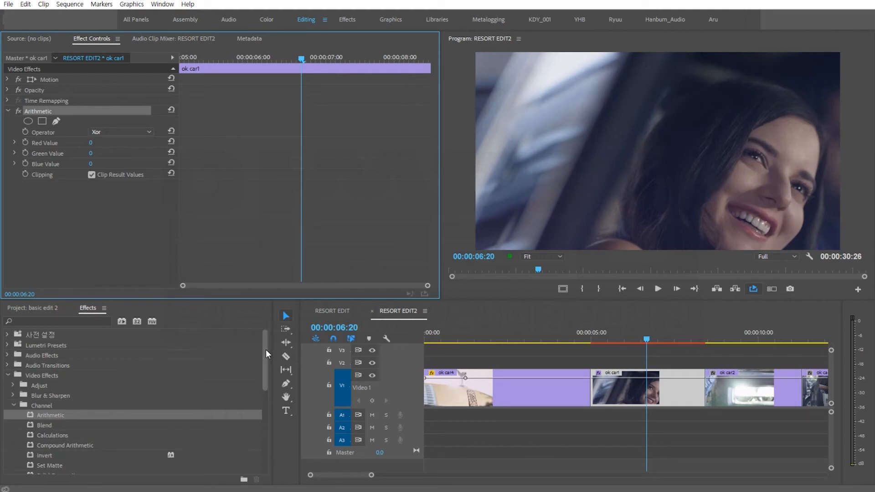
Step: Apply the Tint effect from the Color Correction category to the ok car1 clip
{"action": "left_click_drag", "start_coordinate": [267, 349], "coordinate": [266, 357]}
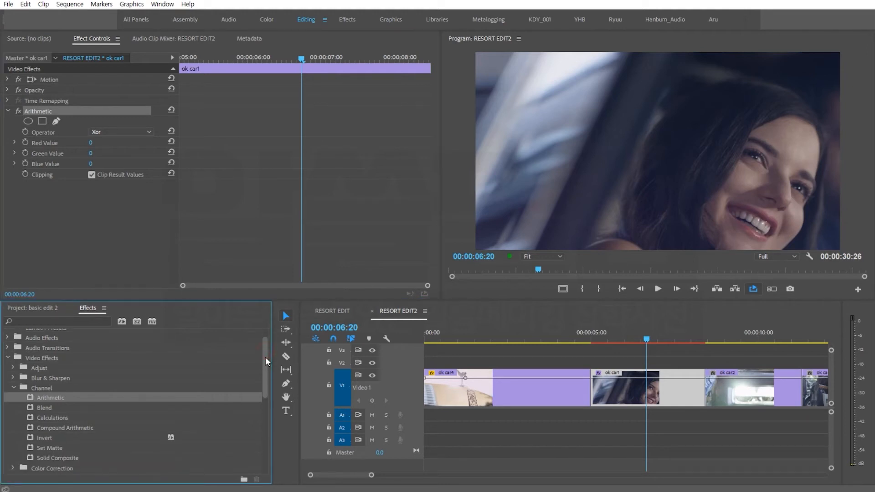
{"action": "left_click", "coordinate": [13, 388]}
{"action": "left_click", "coordinate": [13, 398]}
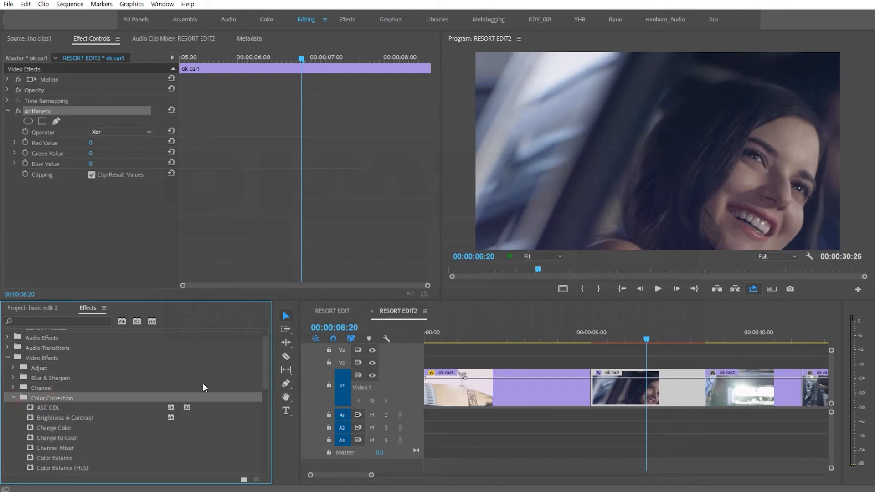
{"action": "left_click_drag", "start_coordinate": [265, 361], "coordinate": [267, 376]}
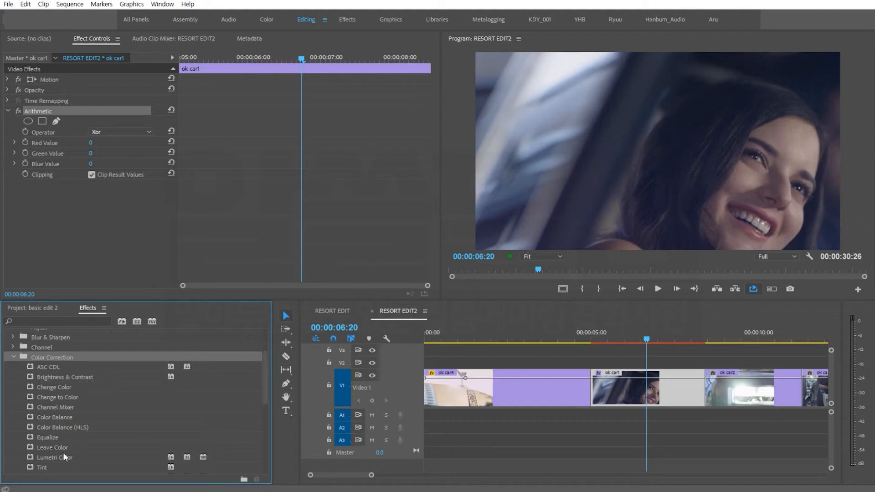
{"action": "left_click", "coordinate": [49, 469]}
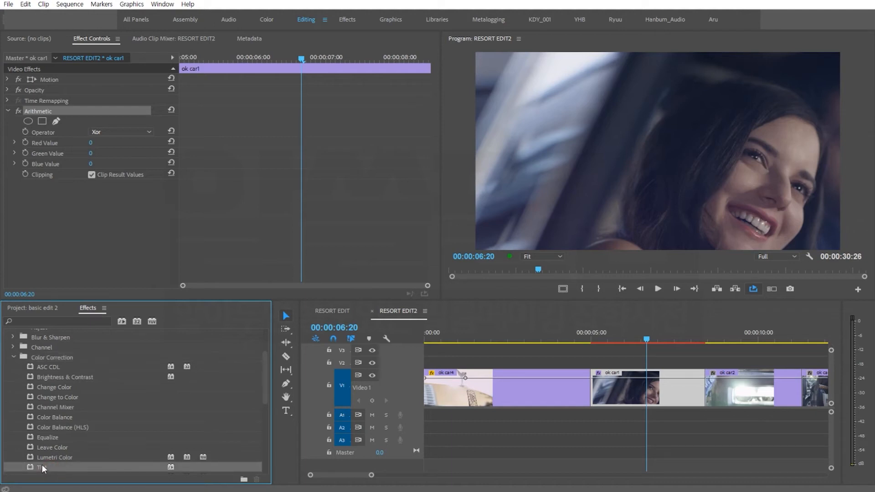
{"action": "left_click_drag", "start_coordinate": [31, 467], "coordinate": [640, 391]}
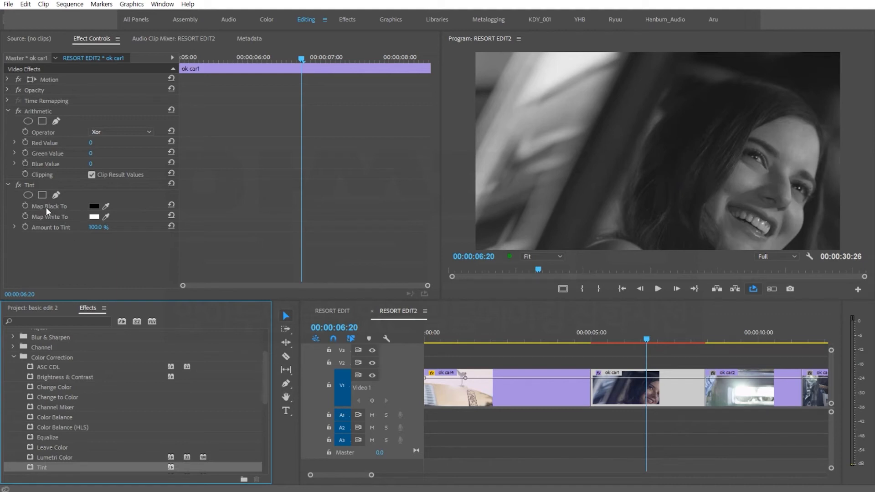
Step: Set Tint's Map Black To colour to red and its Map White To colour to yellow
{"action": "left_click", "coordinate": [94, 207]}
{"action": "left_click_drag", "start_coordinate": [441, 274], "coordinate": [507, 345]}
{"action": "left_click", "coordinate": [554, 194]}
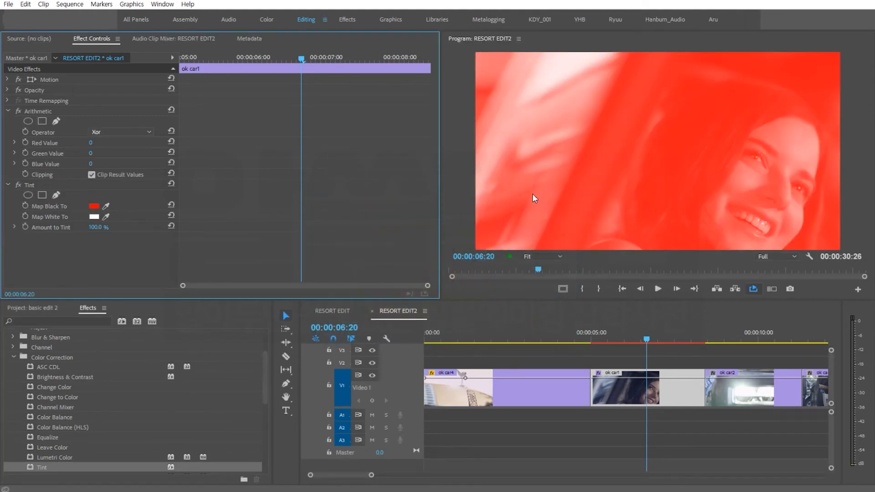
{"action": "left_click", "coordinate": [95, 217]}
{"action": "left_click", "coordinate": [467, 220]}
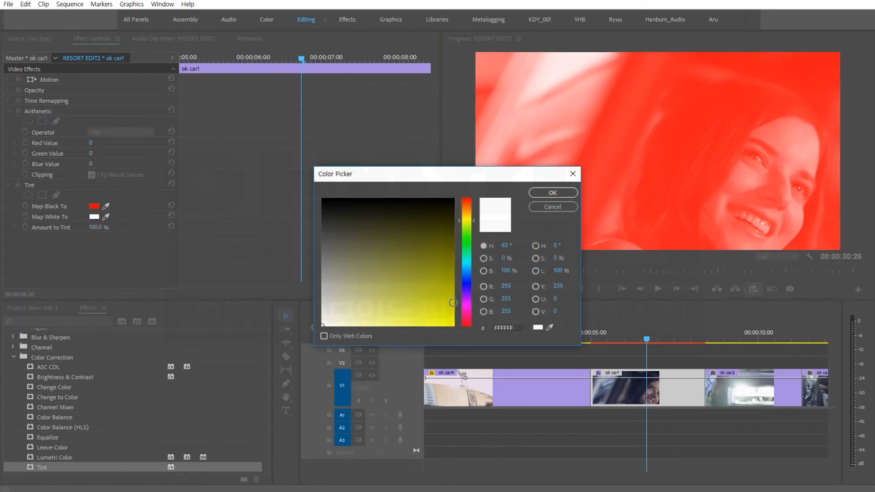
{"action": "left_click_drag", "start_coordinate": [453, 315], "coordinate": [540, 377]}
{"action": "left_click", "coordinate": [558, 193]}
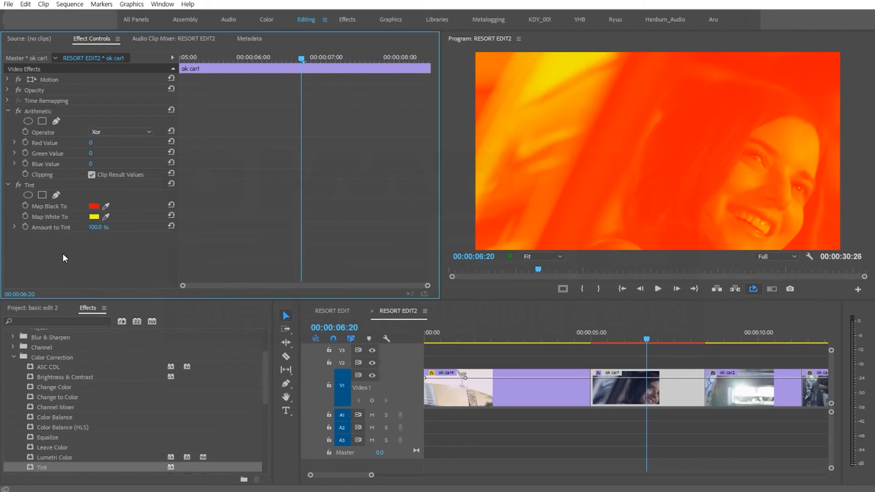
Step: Delete the Tint and Arithmetic effects from the ok car1 clip and collapse the Color Correction category
{"action": "left_click", "coordinate": [29, 185]}
{"action": "key", "text": "Delete"}
{"action": "left_click", "coordinate": [38, 111]}
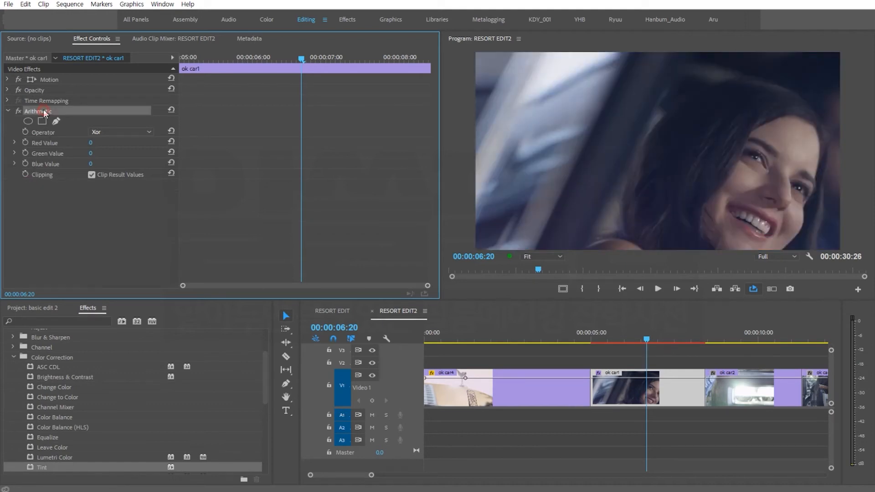
{"action": "key", "text": "Delete"}
{"action": "left_click", "coordinate": [16, 356]}
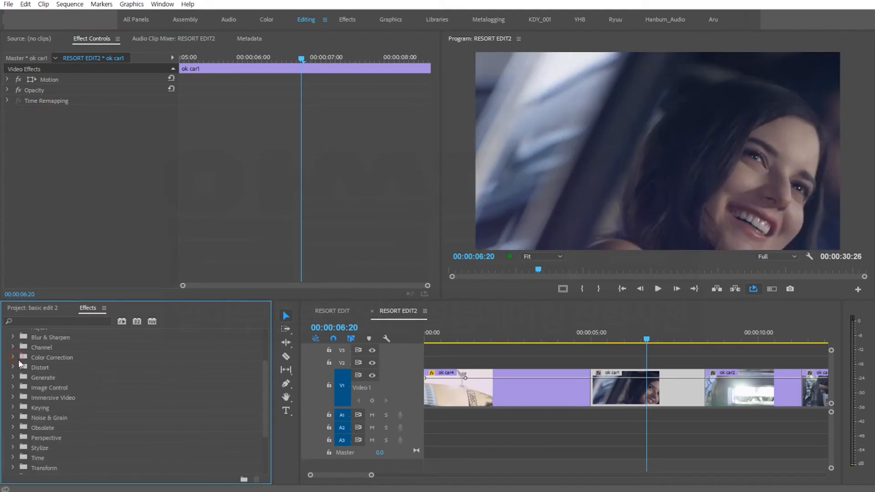
Step: Apply the Spherize effect from the Distort category to the ok car1 clip and try out its Radius, raising it to 220
{"action": "left_click", "coordinate": [28, 369]}
{"action": "left_click", "coordinate": [12, 368]}
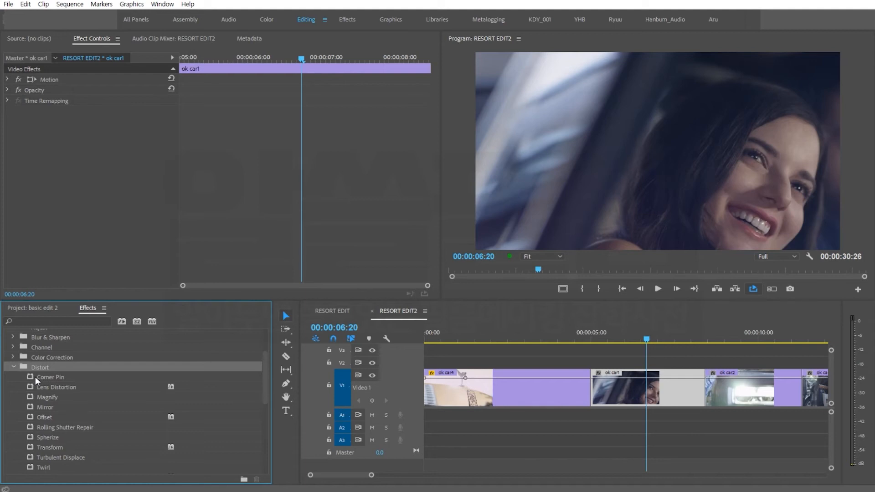
{"action": "left_click_drag", "start_coordinate": [37, 439], "coordinate": [615, 396]}
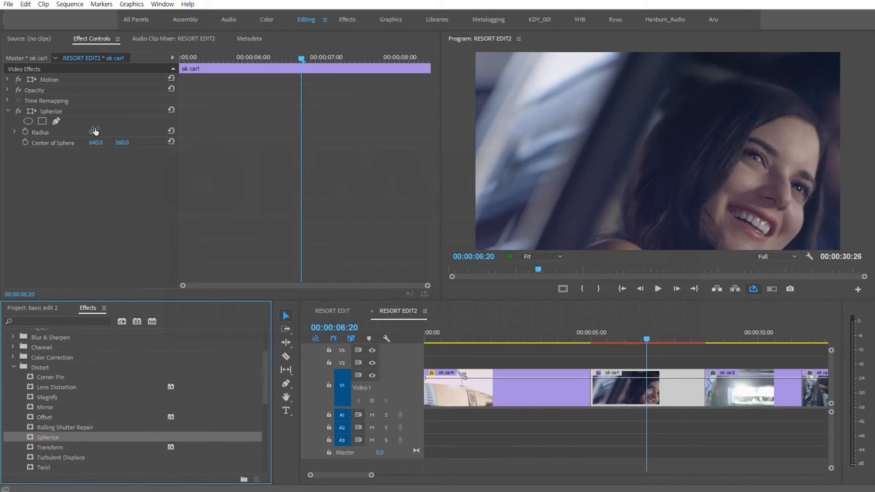
{"action": "left_click_drag", "start_coordinate": [94, 131], "coordinate": [283, 131]}
{"action": "left_click_drag", "start_coordinate": [95, 132], "coordinate": [5, 117]}
Step: Delete the Spherize effect from the ok car1 clip and collapse the Distort category
{"action": "left_click", "coordinate": [59, 114]}
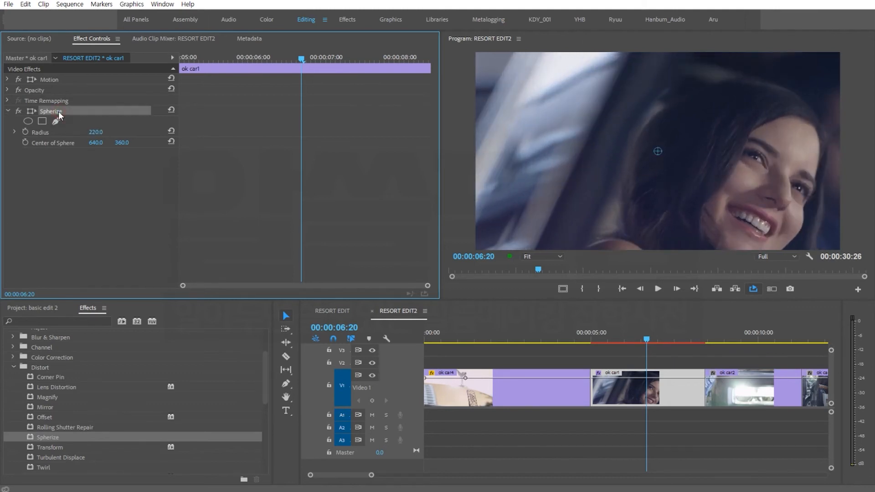
{"action": "key", "text": "Delete"}
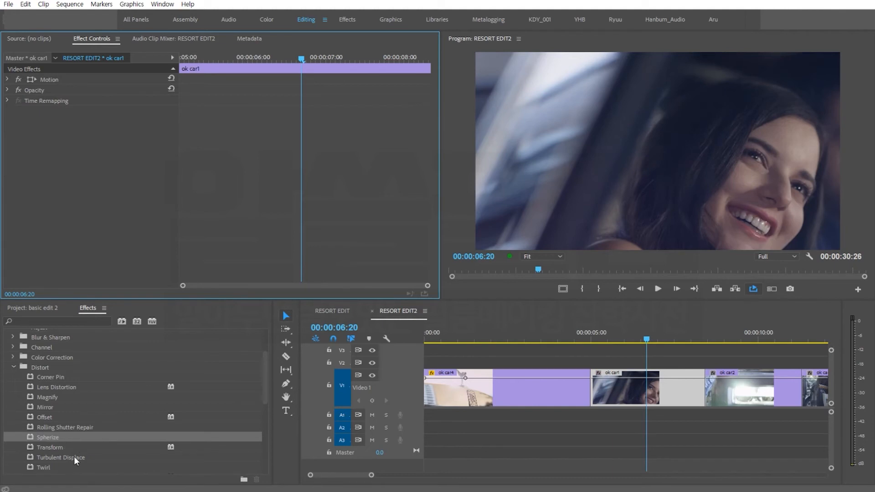
{"action": "left_click", "coordinate": [13, 368]}
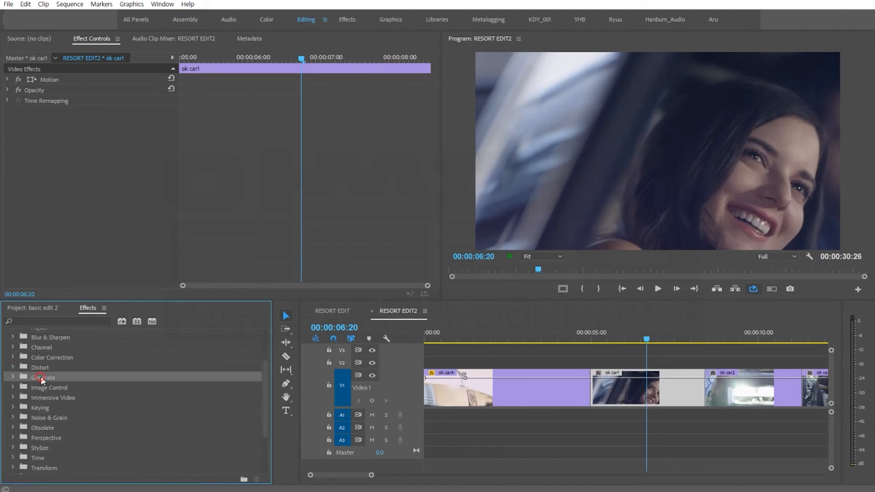
Step: Apply the 4-Color Gradient effect from the Generate category to the ok car1 clip
{"action": "left_click", "coordinate": [12, 377]}
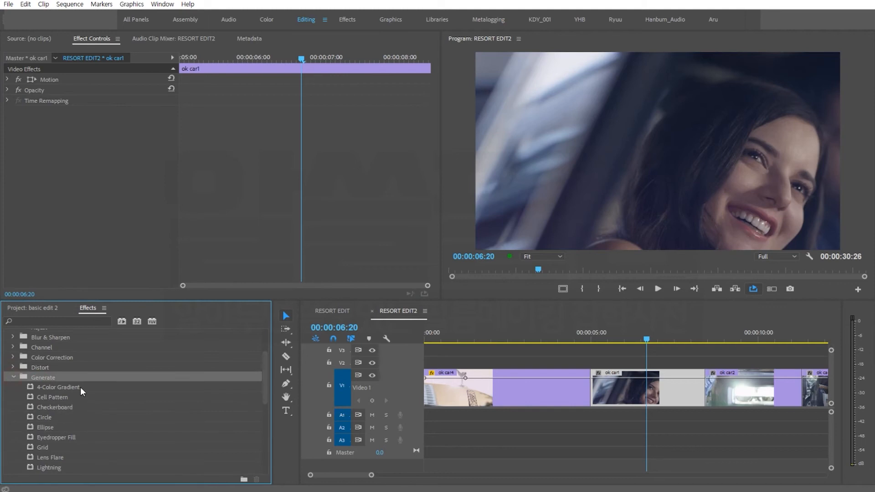
{"action": "left_click", "coordinate": [69, 390]}
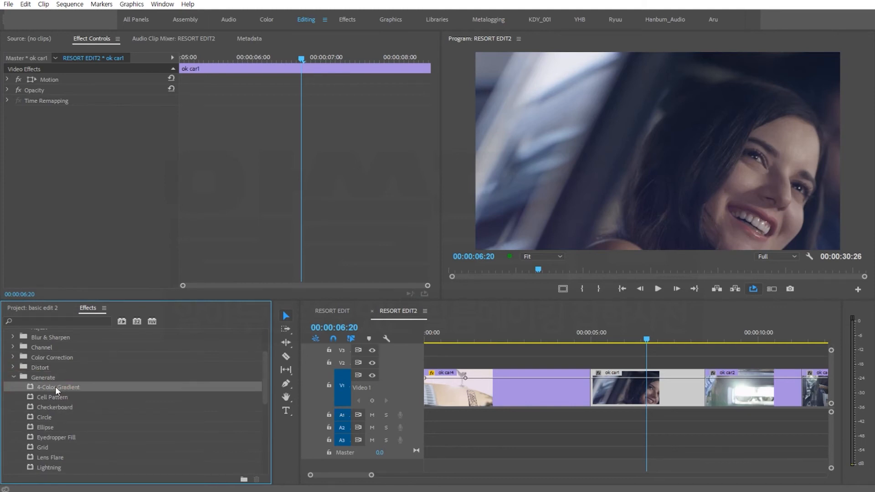
{"action": "left_click_drag", "start_coordinate": [56, 387], "coordinate": [648, 391]}
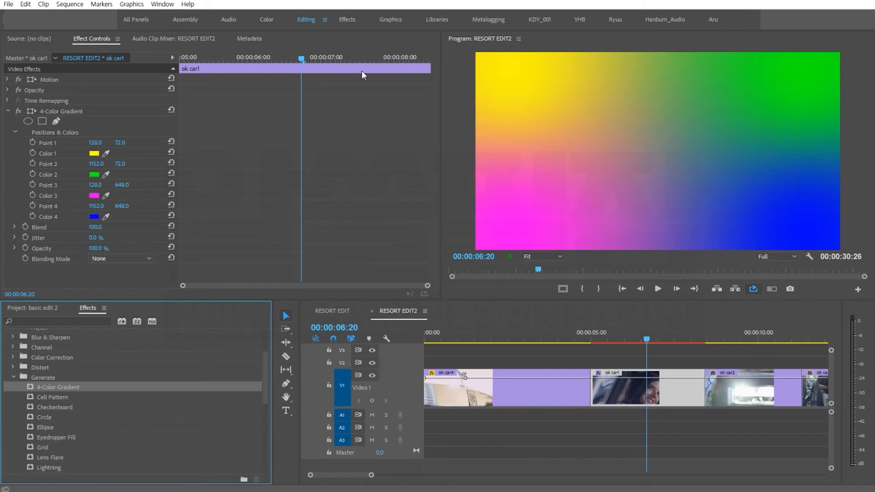
Step: Set the gradient's Color 1 to bright magenta E42DFF and its Color 4 to violet-blue 4800FF
{"action": "left_click", "coordinate": [94, 153]}
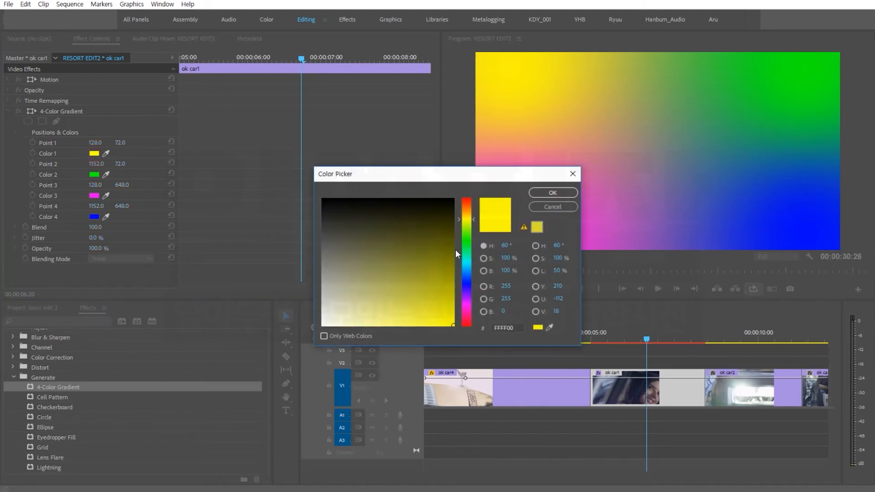
{"action": "left_click", "coordinate": [467, 292]}
{"action": "left_click", "coordinate": [469, 302]}
{"action": "left_click", "coordinate": [431, 325]}
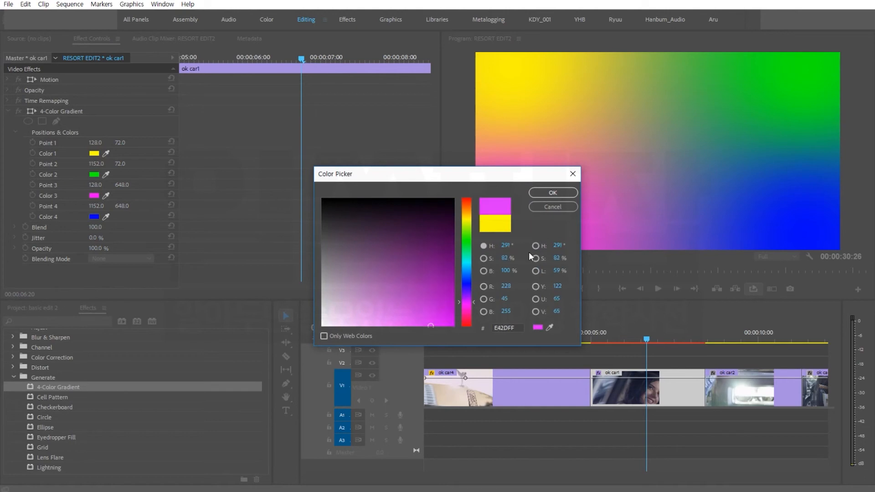
{"action": "left_click", "coordinate": [554, 193]}
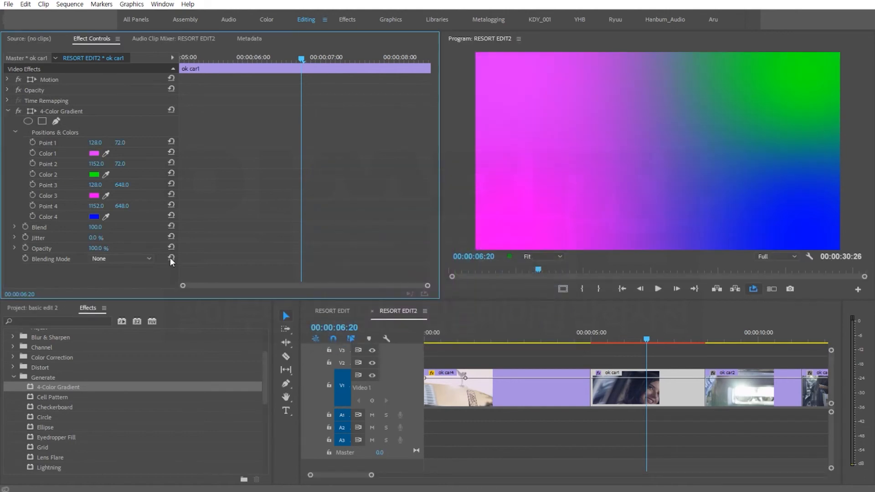
{"action": "left_click", "coordinate": [95, 217]}
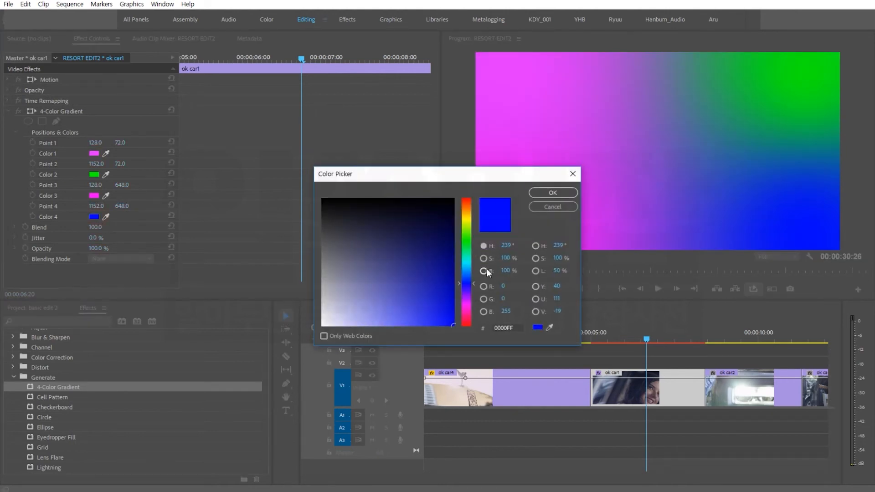
{"action": "left_click_drag", "start_coordinate": [469, 275], "coordinate": [474, 289]}
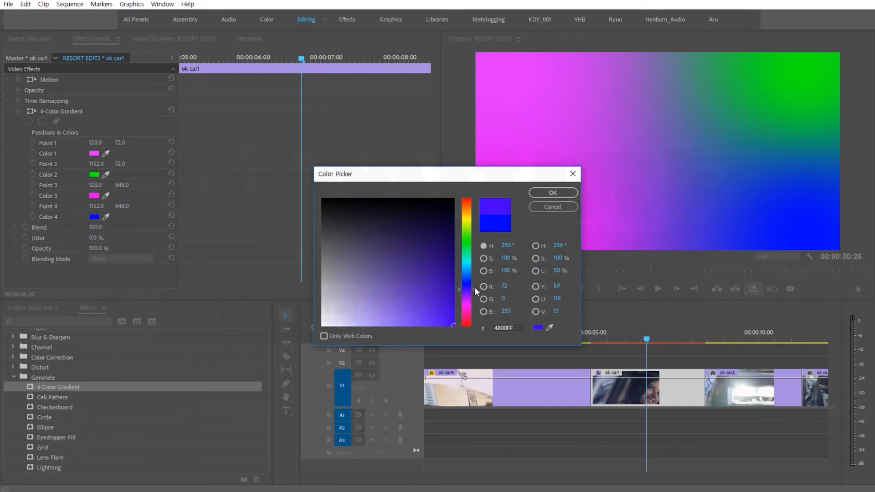
{"action": "left_click", "coordinate": [547, 193]}
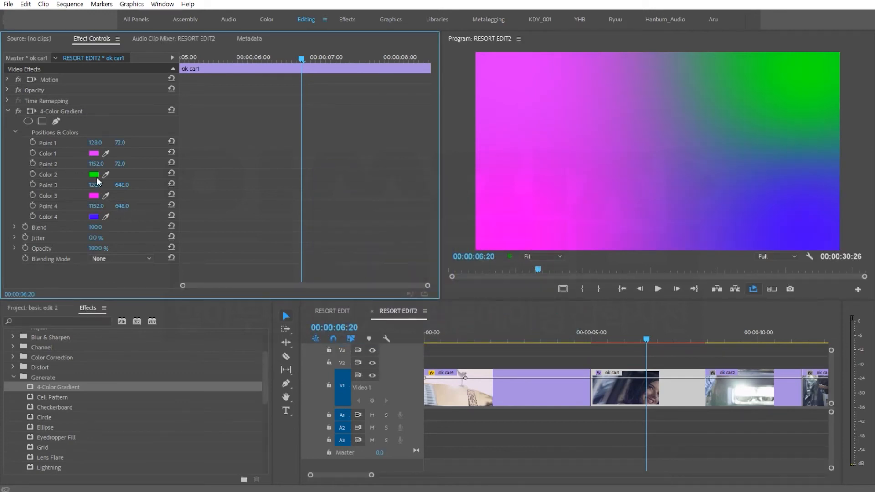
Step: Set the gradient's Color 2 to blue and its Color 3 to dark magenta
{"action": "left_click", "coordinate": [94, 175]}
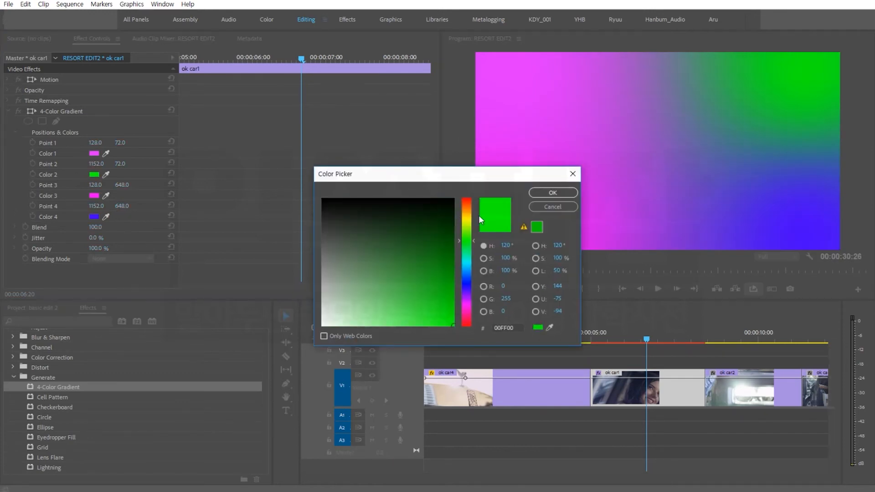
{"action": "left_click", "coordinate": [468, 274]}
{"action": "left_click", "coordinate": [549, 195]}
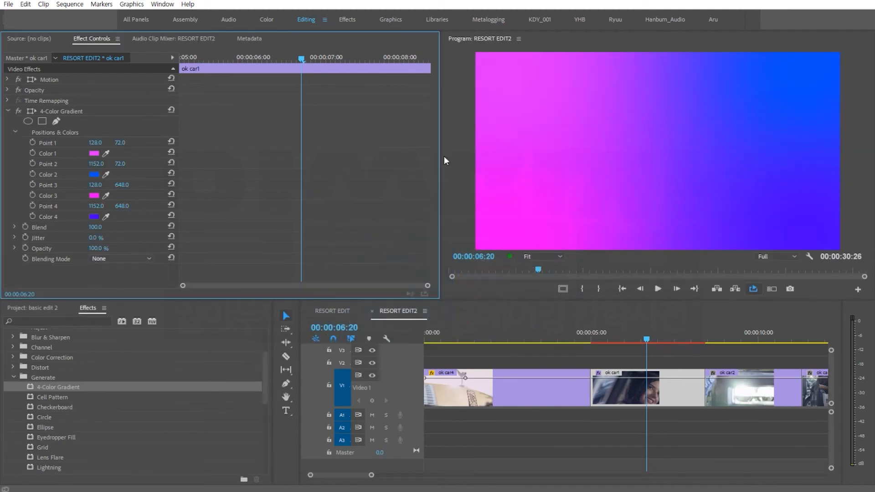
{"action": "left_click", "coordinate": [94, 195]}
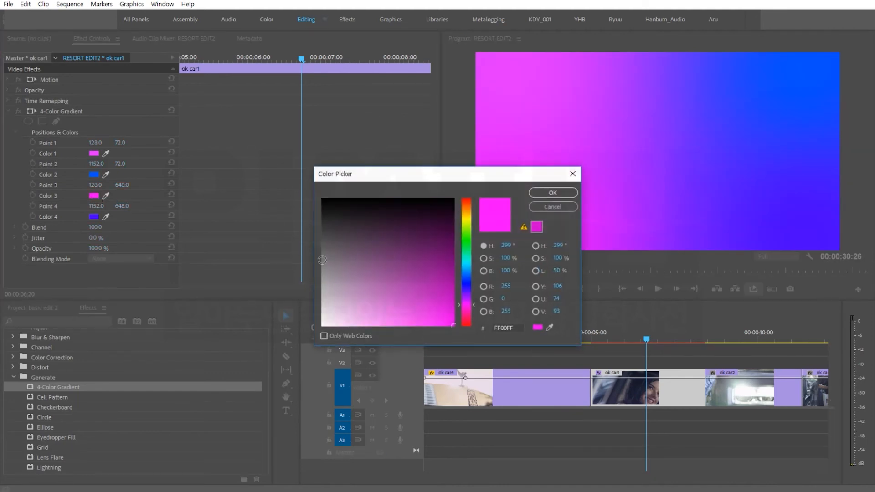
{"action": "left_click", "coordinate": [458, 272]}
{"action": "left_click", "coordinate": [553, 193]}
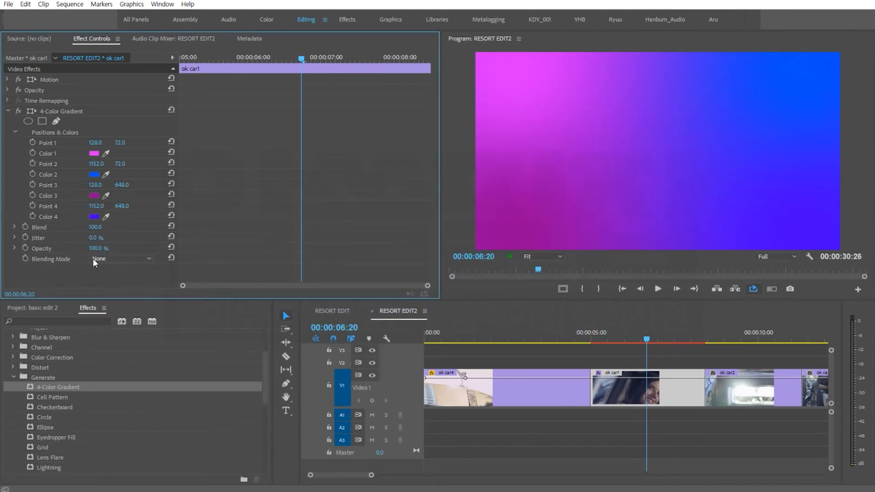
Step: Try the gradient's Add, Multiply, Screen and Overlay blending modes, ending with Soft Light
{"action": "left_click", "coordinate": [110, 259]}
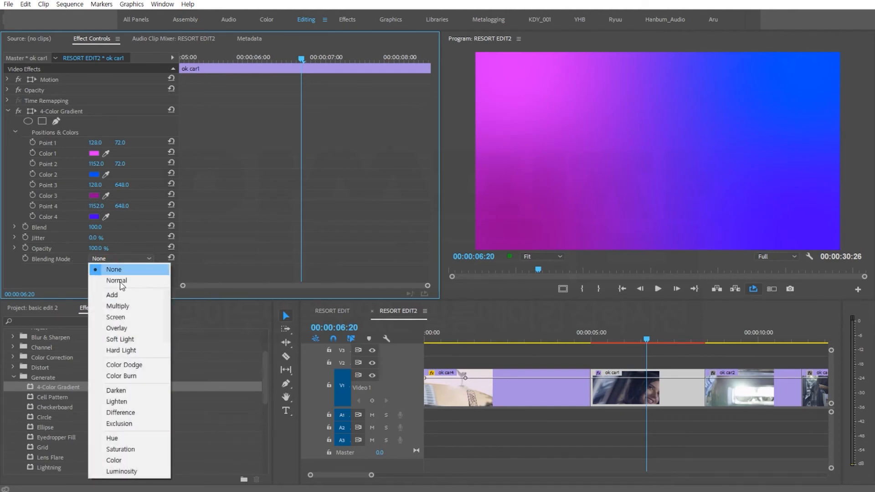
{"action": "left_click", "coordinate": [125, 296]}
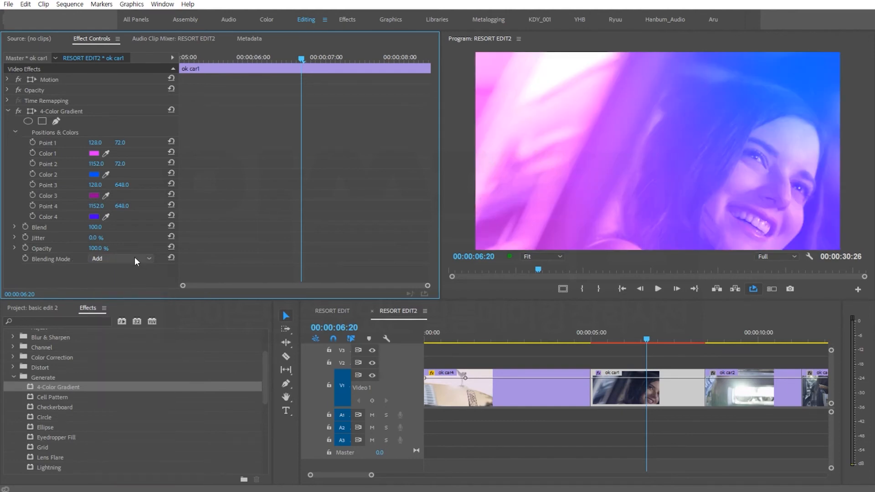
{"action": "left_click", "coordinate": [136, 257]}
{"action": "left_click", "coordinate": [133, 305]}
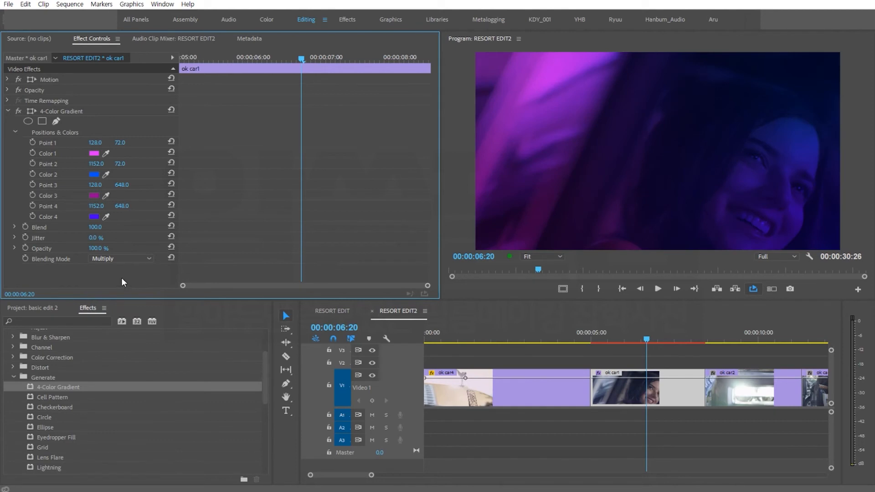
{"action": "left_click", "coordinate": [124, 259]}
{"action": "left_click", "coordinate": [132, 315]}
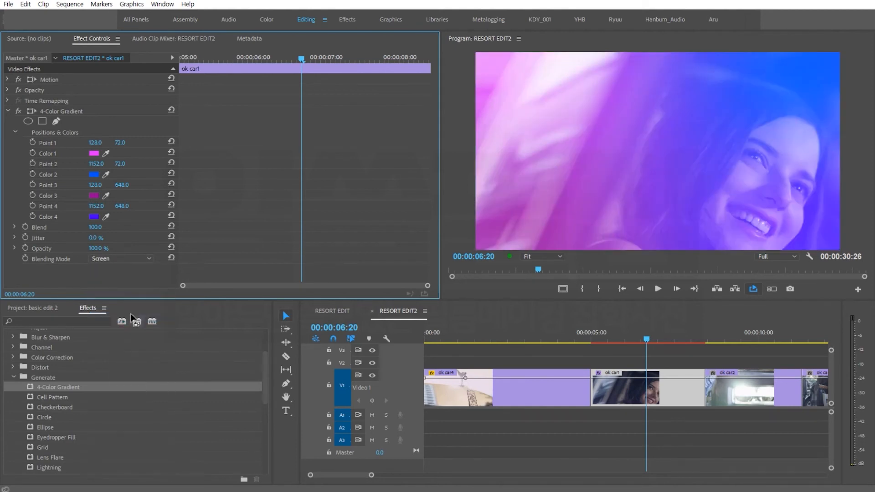
{"action": "left_click", "coordinate": [116, 258]}
{"action": "left_click", "coordinate": [127, 324]}
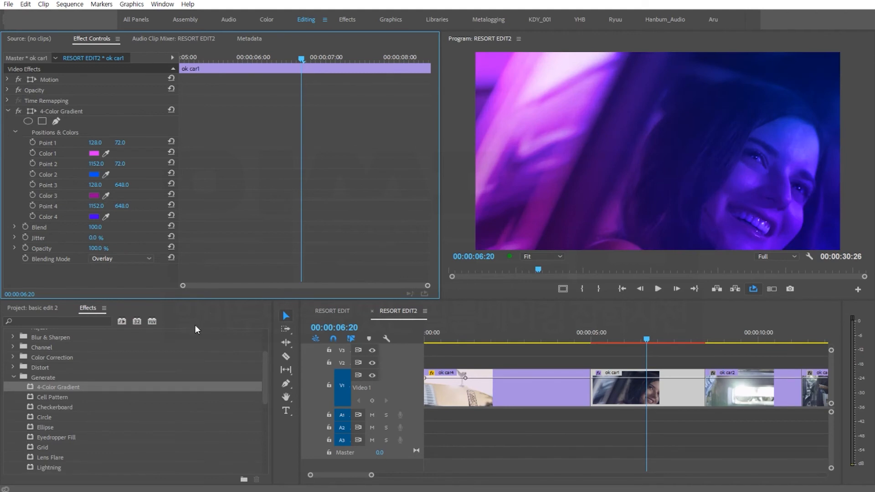
{"action": "left_click", "coordinate": [124, 258]}
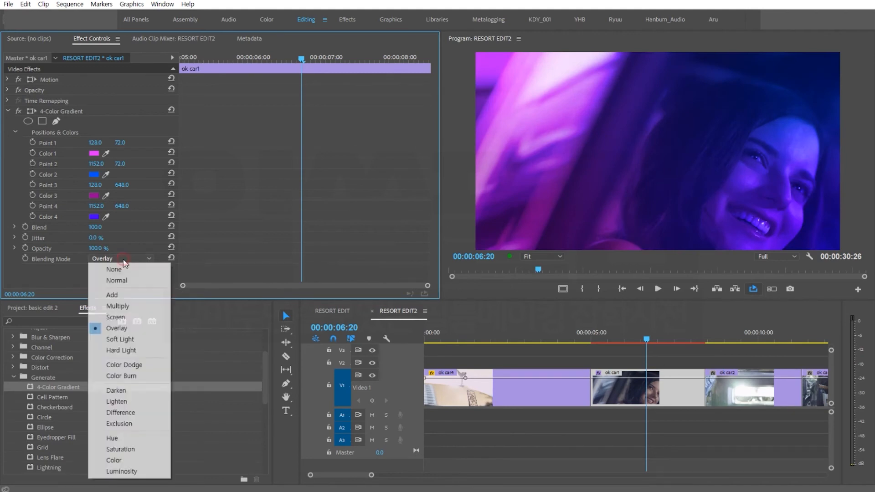
{"action": "left_click", "coordinate": [125, 340]}
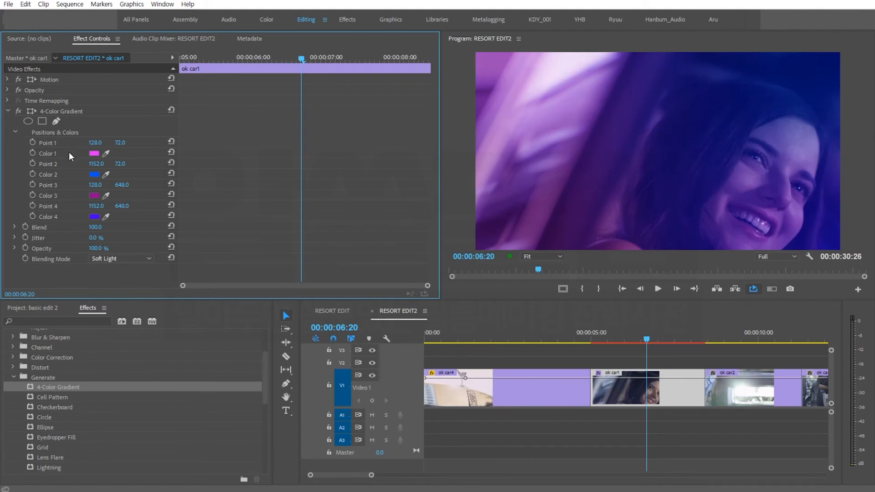
Step: Replace the 4-Color Gradient on the ok car1 clip with the Lens Flare effect from the Generate category
{"action": "left_click", "coordinate": [72, 111]}
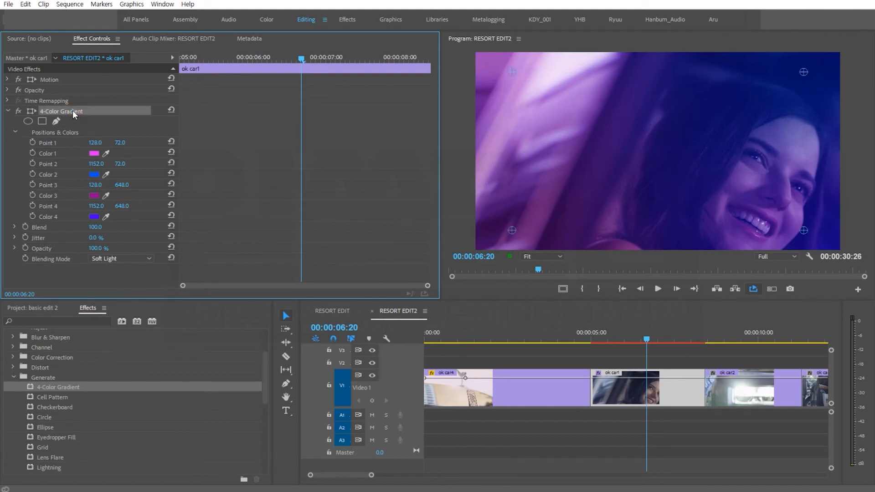
{"action": "key", "text": "Delete"}
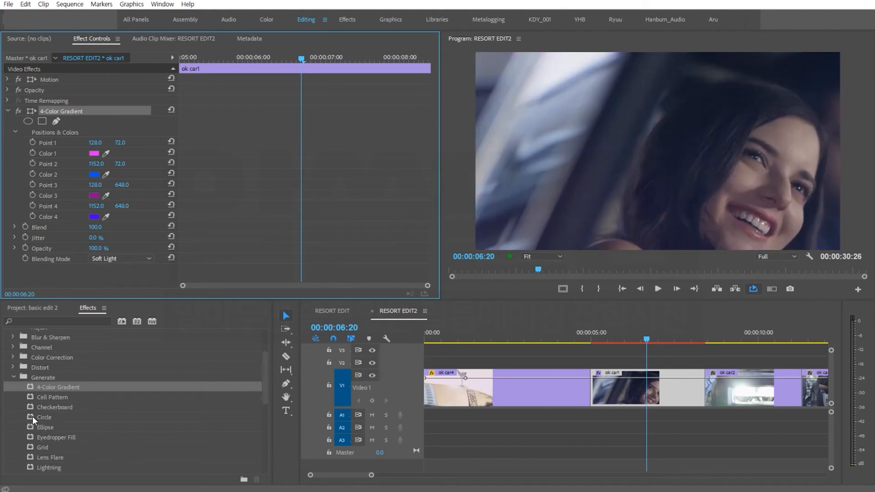
{"action": "left_click", "coordinate": [59, 458]}
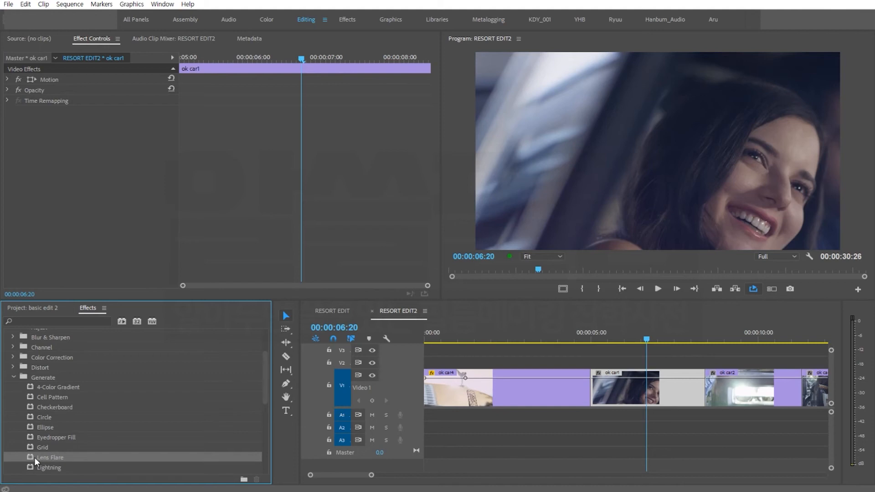
{"action": "left_click_drag", "start_coordinate": [32, 457], "coordinate": [648, 390]}
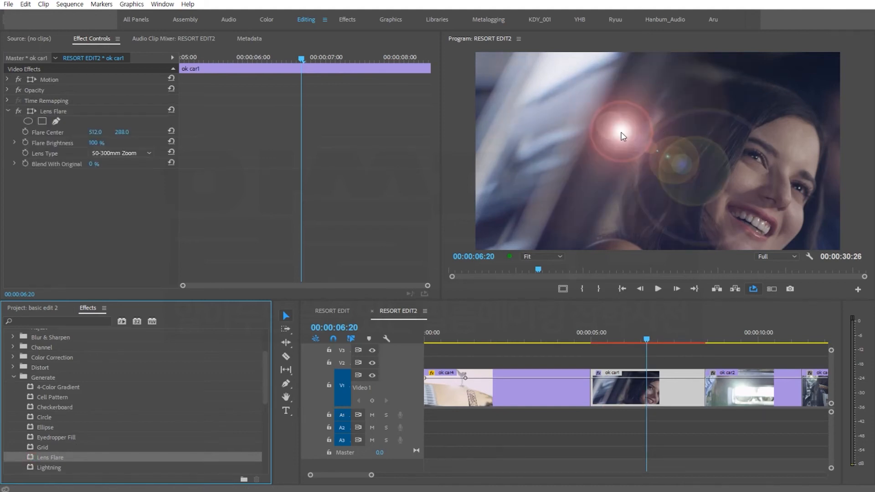
Step: Set the Lens Flare's brightness to 167% and move its Flare Center to about 354.7, 93.2 in the preview
{"action": "left_click", "coordinate": [54, 112]}
{"action": "left_click_drag", "start_coordinate": [622, 133], "coordinate": [497, 67]}
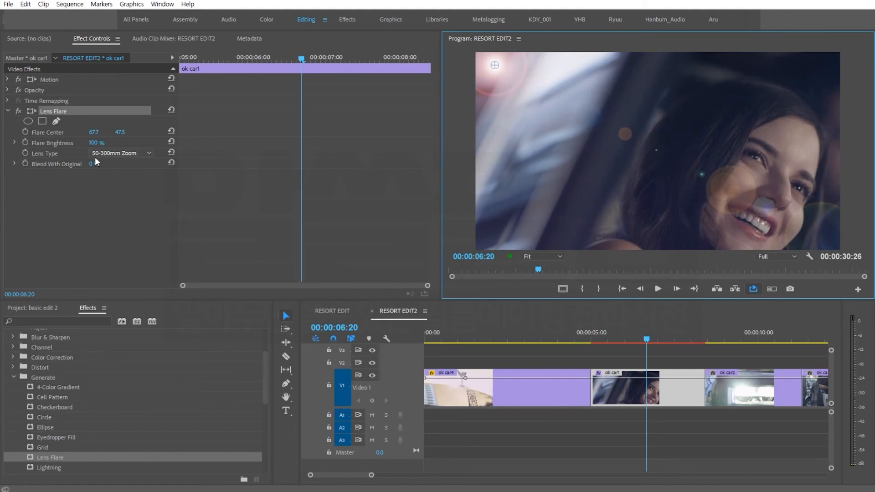
{"action": "left_click_drag", "start_coordinate": [96, 143], "coordinate": [127, 143]}
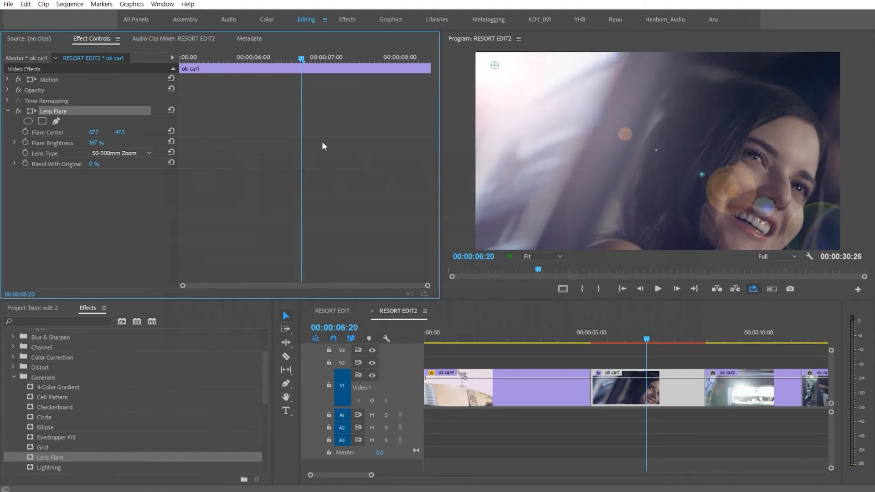
{"action": "left_click_drag", "start_coordinate": [495, 66], "coordinate": [577, 78]}
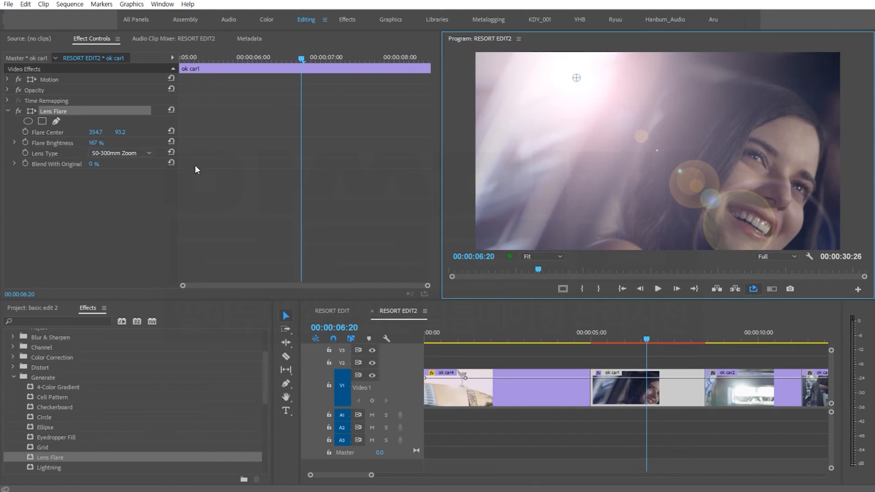
Step: Delete the Lens Flare effect from the ok car1 clip and collapse the Generate category
{"action": "left_click", "coordinate": [57, 115]}
{"action": "key", "text": "Delete"}
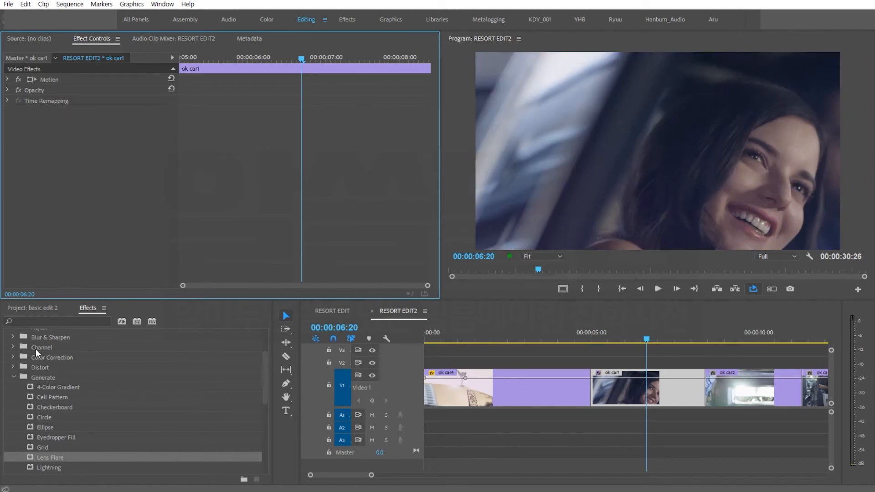
{"action": "left_click", "coordinate": [14, 376]}
Step: Apply the Black & White effect from the Image Control category to the ok car1 clip
{"action": "left_click", "coordinate": [59, 389]}
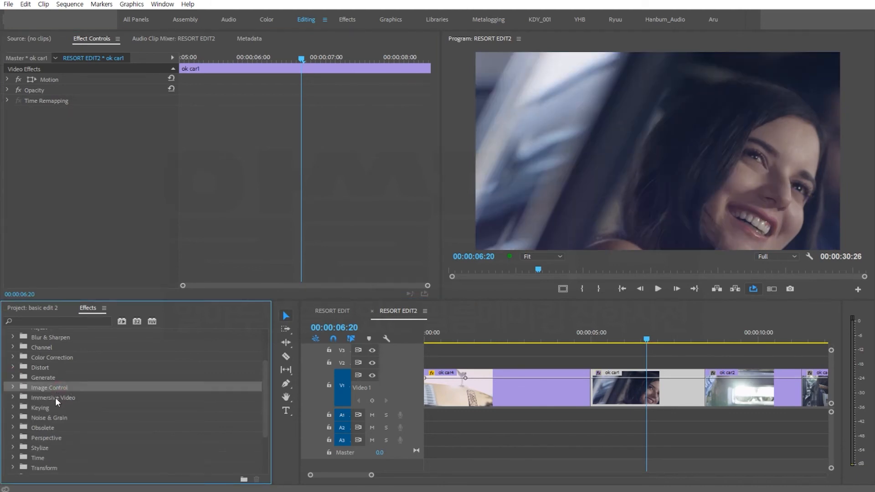
{"action": "left_click", "coordinate": [13, 387]}
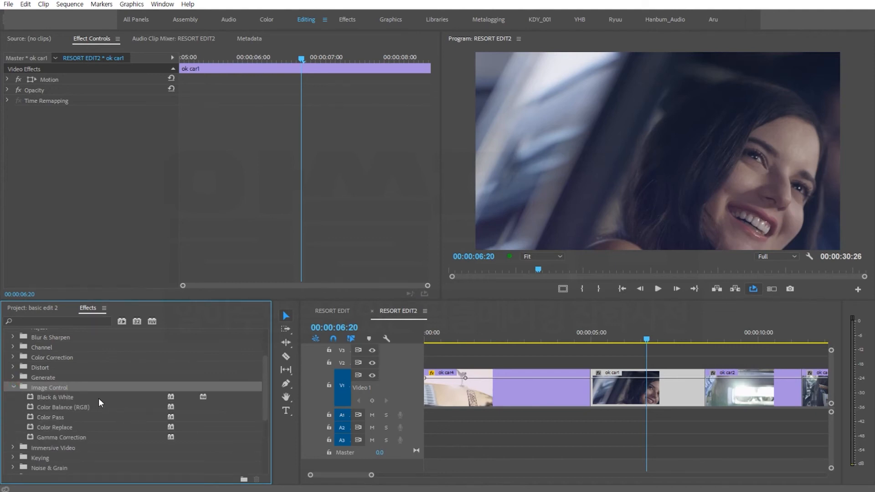
{"action": "left_click", "coordinate": [67, 398]}
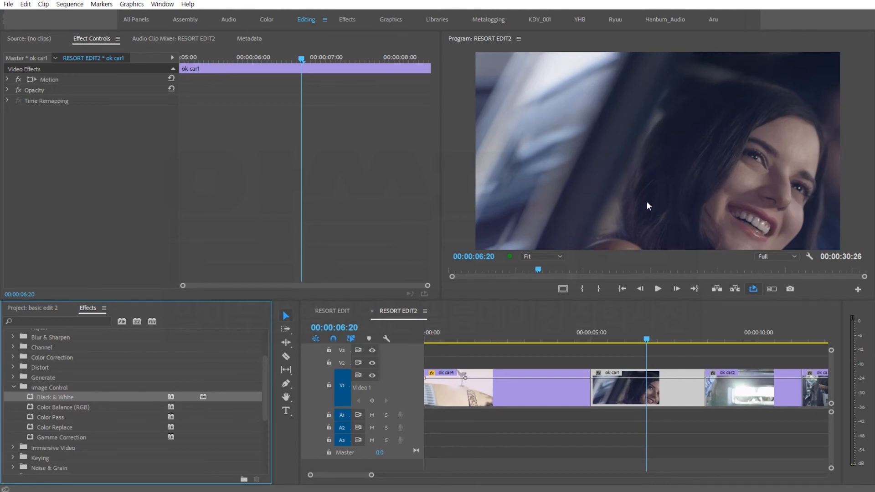
{"action": "left_click_drag", "start_coordinate": [30, 395], "coordinate": [664, 382]}
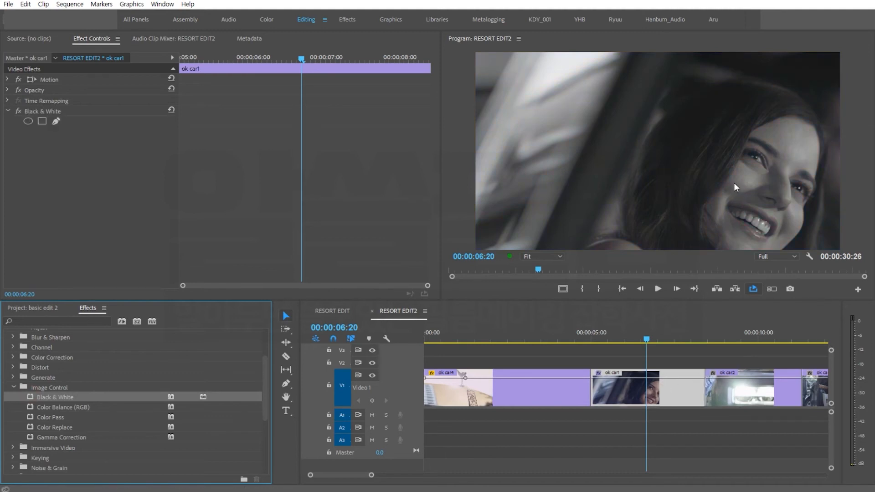
Step: Replace the Black & White effect on the ok car1 clip with Color Balance (RGB)
{"action": "left_click", "coordinate": [53, 112]}
{"action": "key", "text": "Delete"}
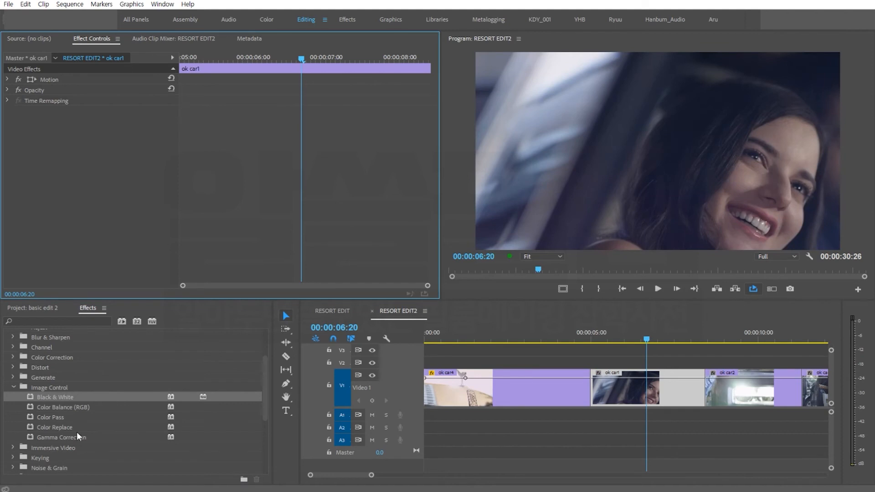
{"action": "left_click", "coordinate": [80, 406]}
{"action": "left_click_drag", "start_coordinate": [58, 408], "coordinate": [631, 389]}
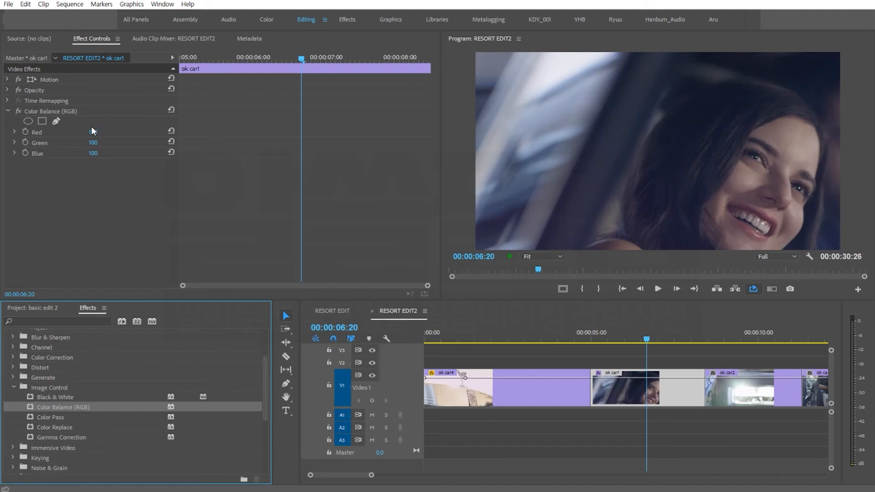
Step: Try Color Balance Red values of 146 and 63, ending with Red 81, Green 121 and Blue 81
{"action": "left_click_drag", "start_coordinate": [96, 133], "coordinate": [117, 132]}
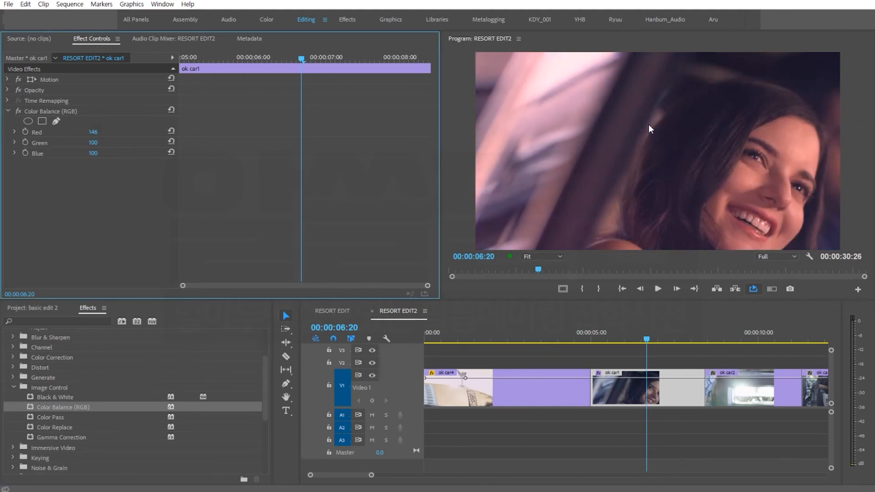
{"action": "left_click_drag", "start_coordinate": [96, 133], "coordinate": [57, 133]}
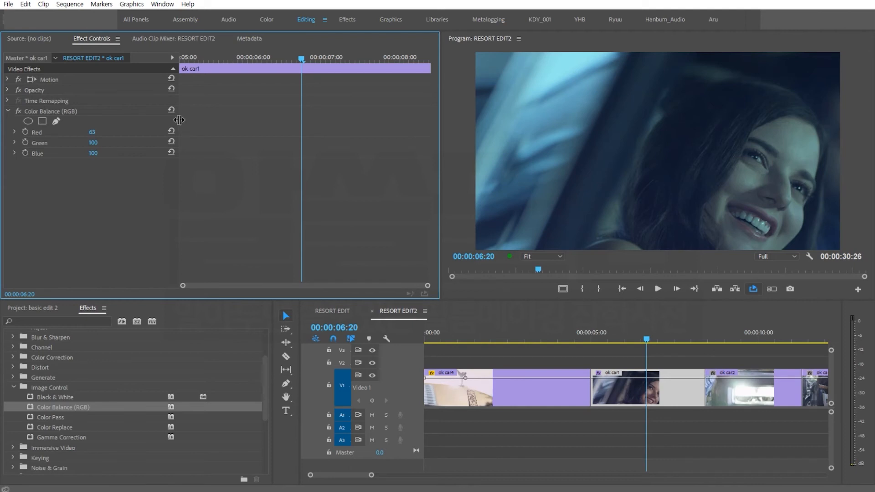
{"action": "mouse_move", "coordinate": [89, 133]}
{"action": "left_mouse_down"}
{"action": "mouse_move", "coordinate": [103, 133]}
{"action": "mouse_move", "coordinate": [92, 132]}
{"action": "mouse_move", "coordinate": [104, 143]}
{"action": "mouse_move", "coordinate": [96, 155]}
{"action": "mouse_move", "coordinate": [96, 132]}
{"action": "left_mouse_up"}
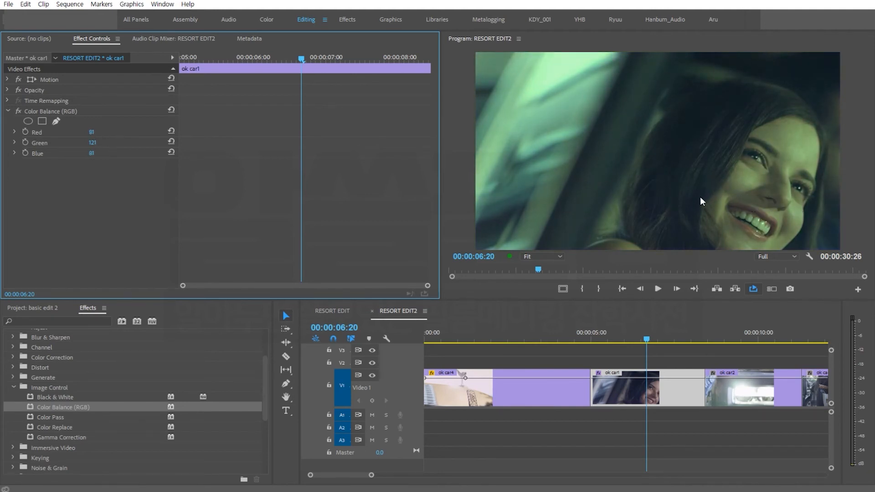
Step: Delete the Color Balance (RGB) effect from the ok car1 clip and collapse the Image Control category
{"action": "left_click", "coordinate": [44, 114]}
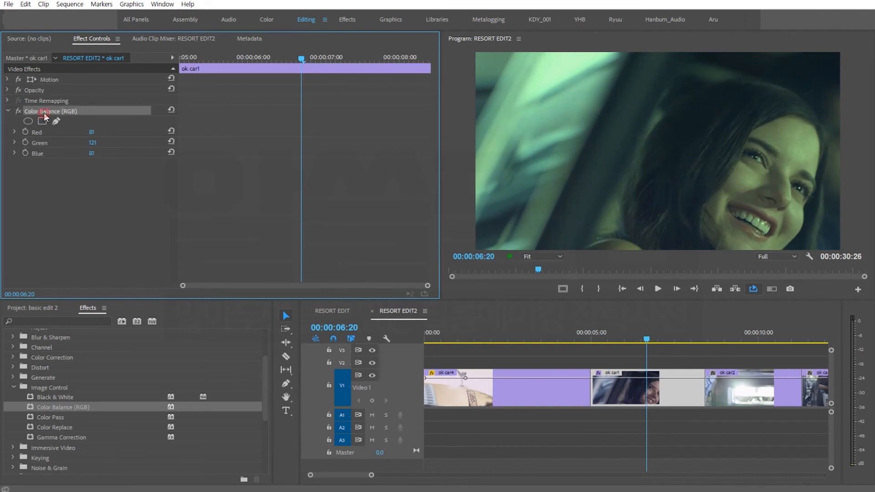
{"action": "key", "text": "Delete"}
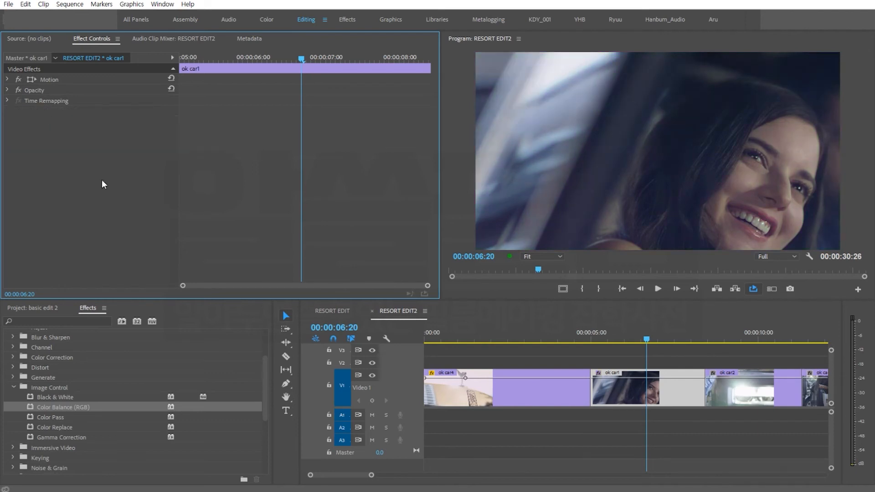
{"action": "left_click", "coordinate": [12, 387]}
Step: Look through the effects in the Keying category and collapse it again
{"action": "left_click", "coordinate": [47, 396]}
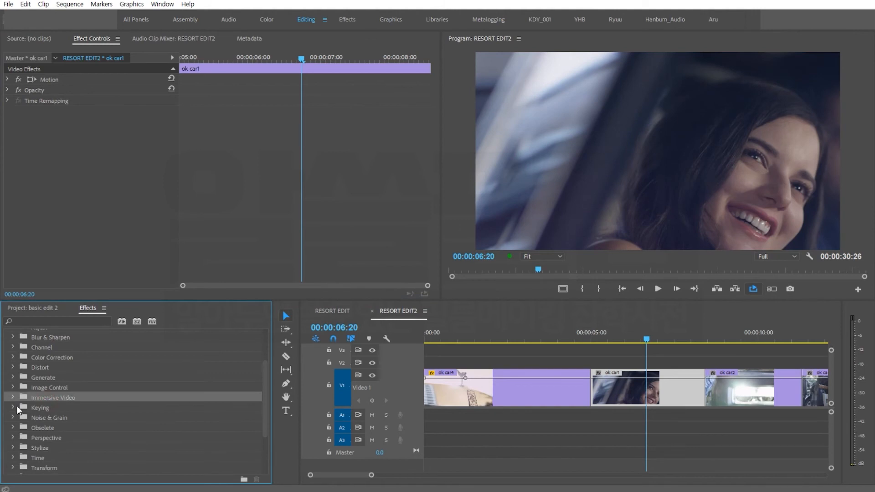
{"action": "left_click", "coordinate": [13, 407]}
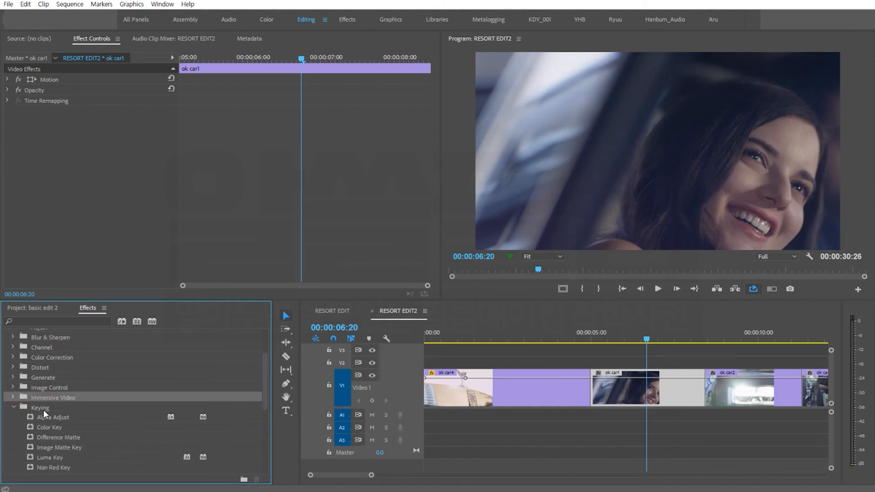
{"action": "scroll", "coordinate": [48, 412], "scroll_direction": "down", "scroll_amount": 2}
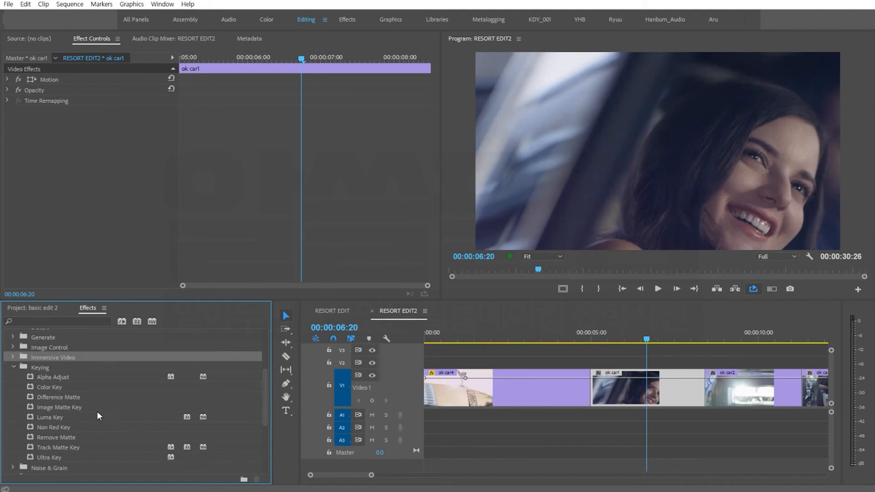
{"action": "left_click", "coordinate": [15, 366]}
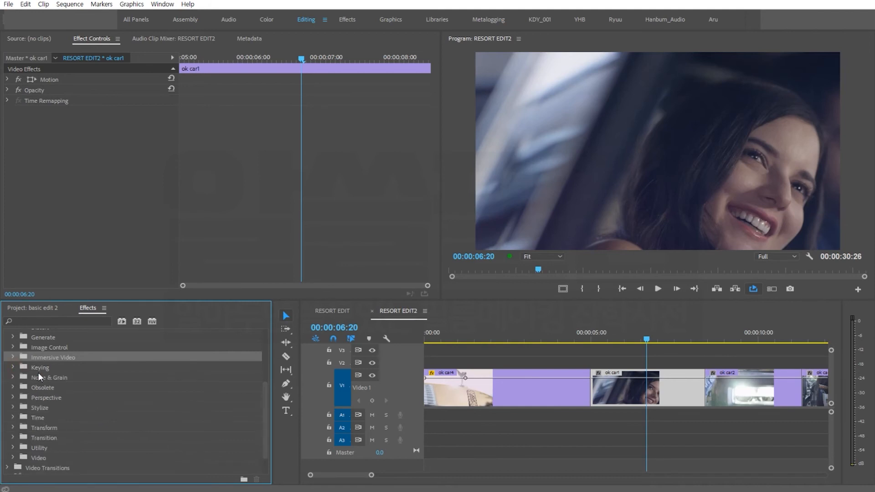
Step: Apply the Basic 3D effect from the Perspective category to the ok car1 clip
{"action": "left_click", "coordinate": [39, 375]}
{"action": "left_click", "coordinate": [55, 397]}
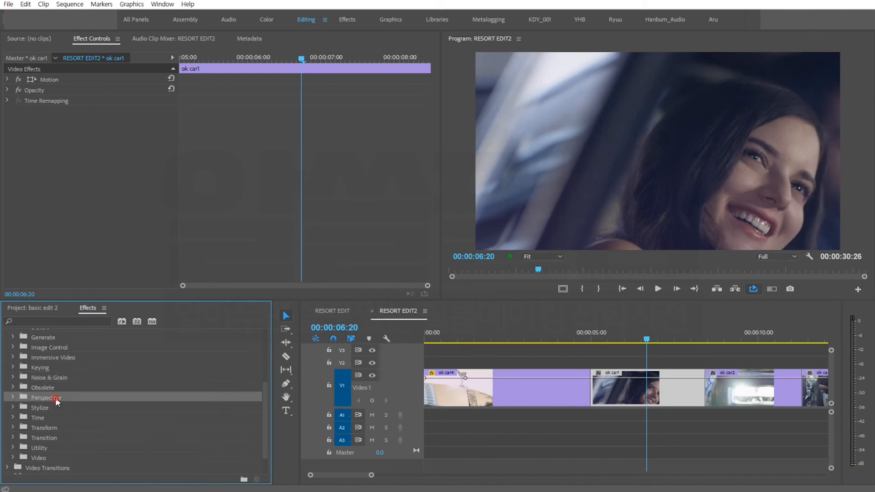
{"action": "left_click", "coordinate": [12, 398]}
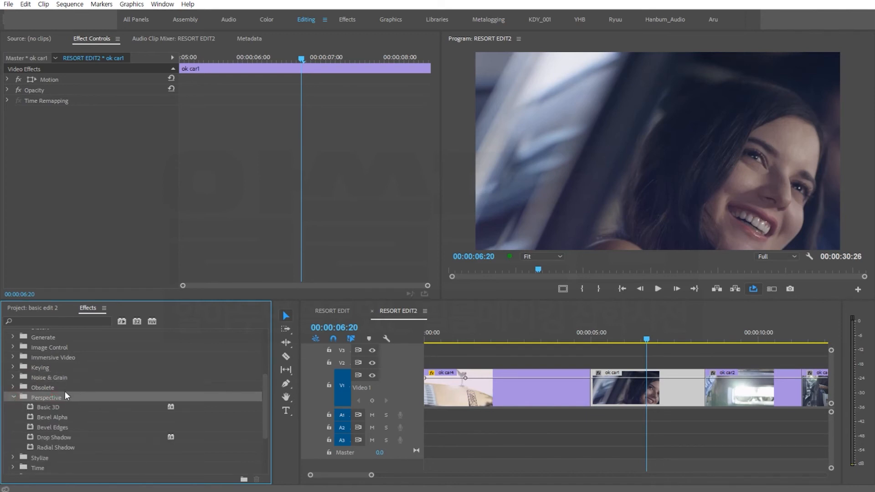
{"action": "left_click", "coordinate": [51, 407]}
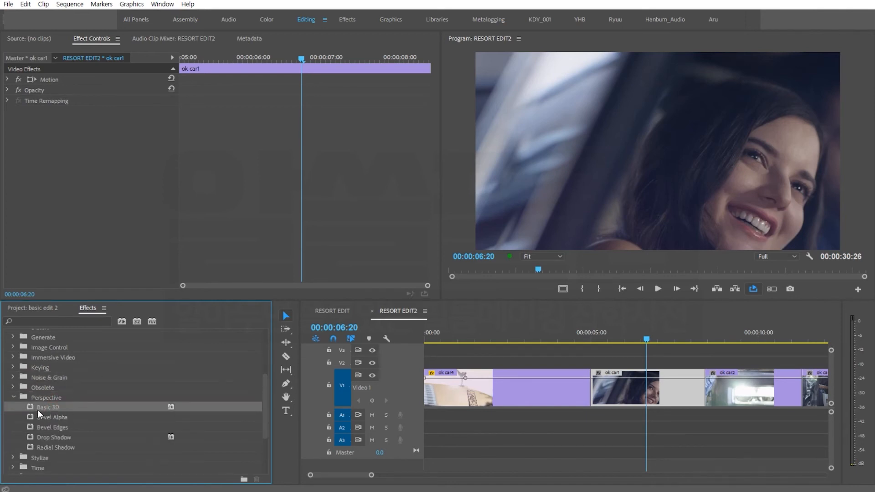
{"action": "left_click_drag", "start_coordinate": [48, 409], "coordinate": [636, 392]}
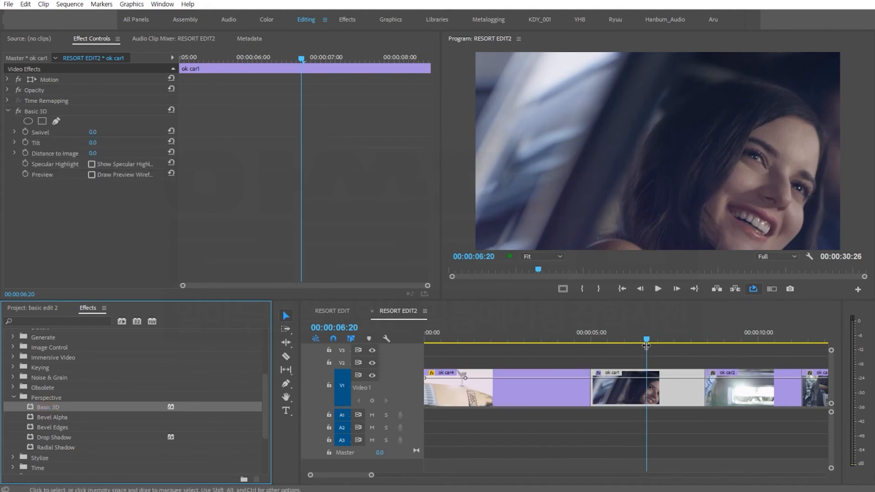
Step: Turn on keyframing for Basic 3D's Swivel, Tilt and Distance to Image at 00:00:06:20
{"action": "left_click_drag", "start_coordinate": [641, 338], "coordinate": [591, 341]}
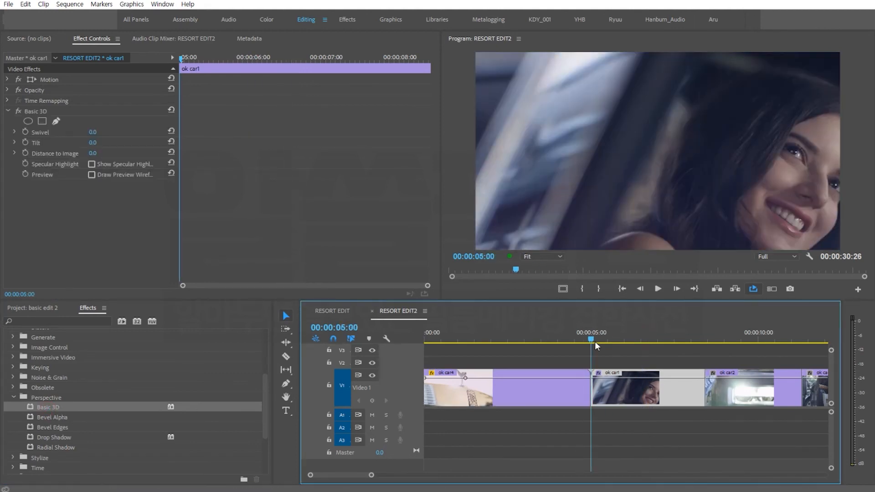
{"action": "left_click", "coordinate": [646, 339]}
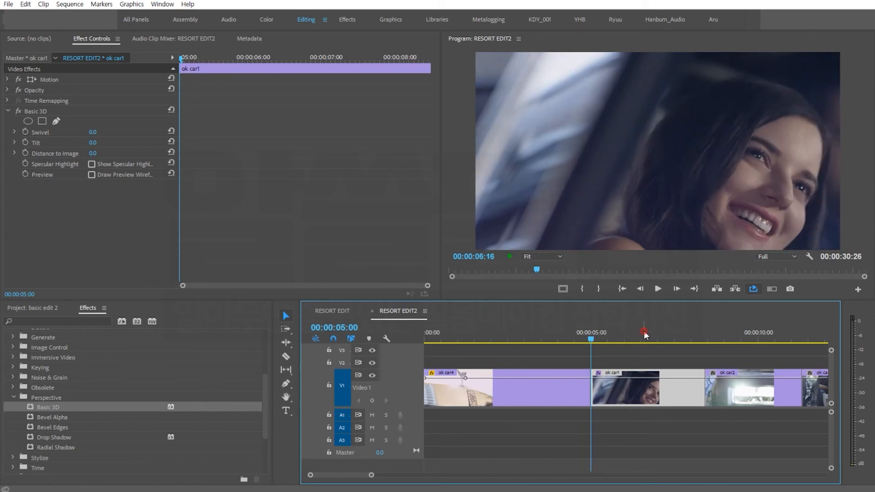
{"action": "left_click", "coordinate": [25, 132]}
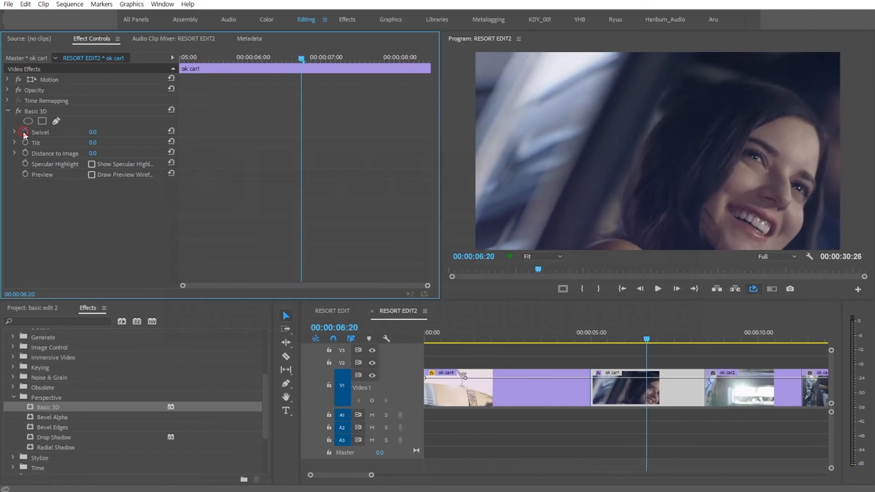
{"action": "left_click", "coordinate": [25, 142]}
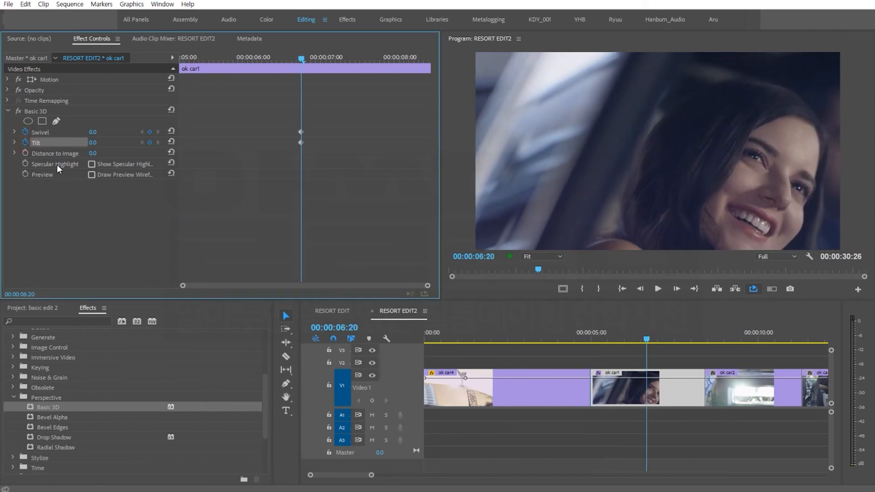
{"action": "left_click", "coordinate": [26, 153]}
Step: At 00:00:05:00, set Basic 3D's Swivel to 35°, Tilt to -45° and Distance to Image to 165
{"action": "left_click", "coordinate": [607, 337]}
{"action": "left_click_drag", "start_coordinate": [598, 337], "coordinate": [588, 335]}
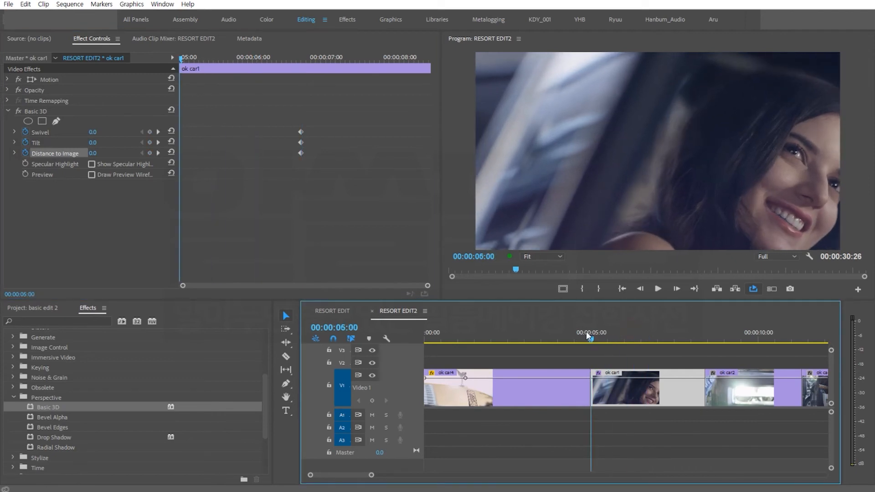
{"action": "left_click_drag", "start_coordinate": [93, 153], "coordinate": [168, 153]}
{"action": "mouse_move", "coordinate": [92, 143]}
{"action": "left_mouse_down"}
{"action": "mouse_move", "coordinate": [63, 143]}
{"action": "mouse_move", "coordinate": [106, 143]}
{"action": "left_mouse_up"}
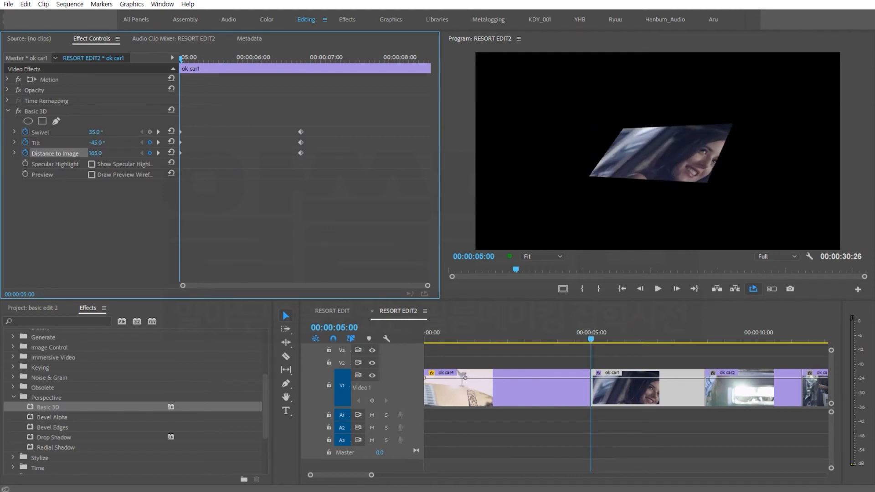
Step: Play back the Basic 3D animation several times from the start of the ok car1 clip
{"action": "key", "text": "space"}
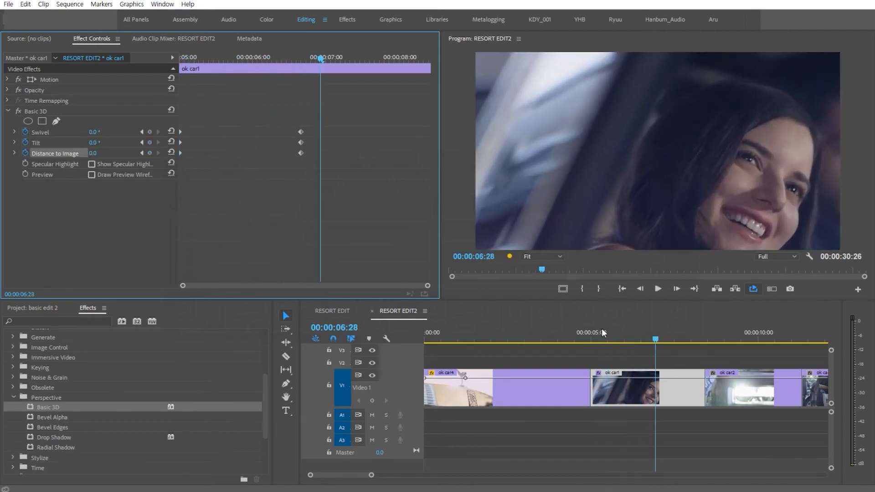
{"action": "left_click", "coordinate": [591, 336]}
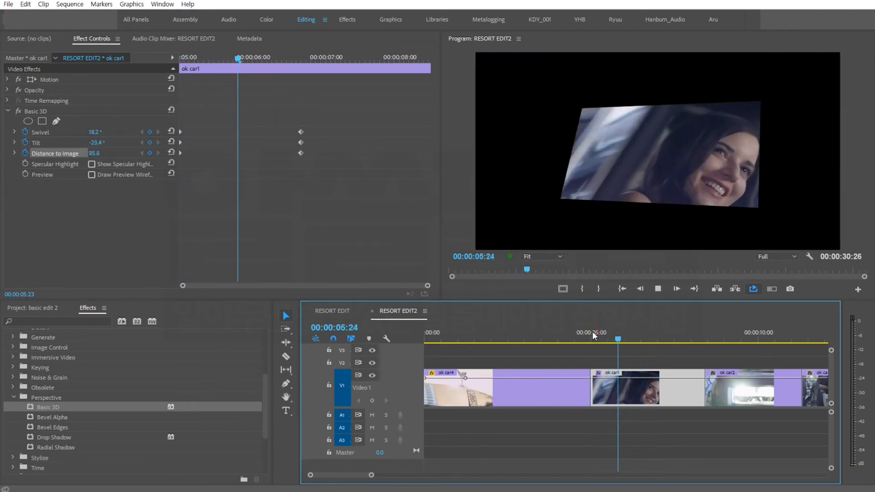
{"action": "left_click", "coordinate": [598, 332]}
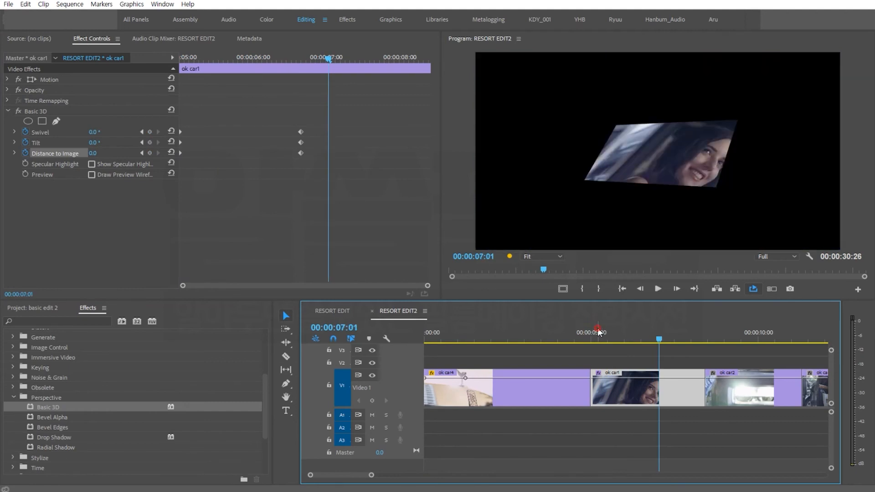
{"action": "key", "text": "space"}
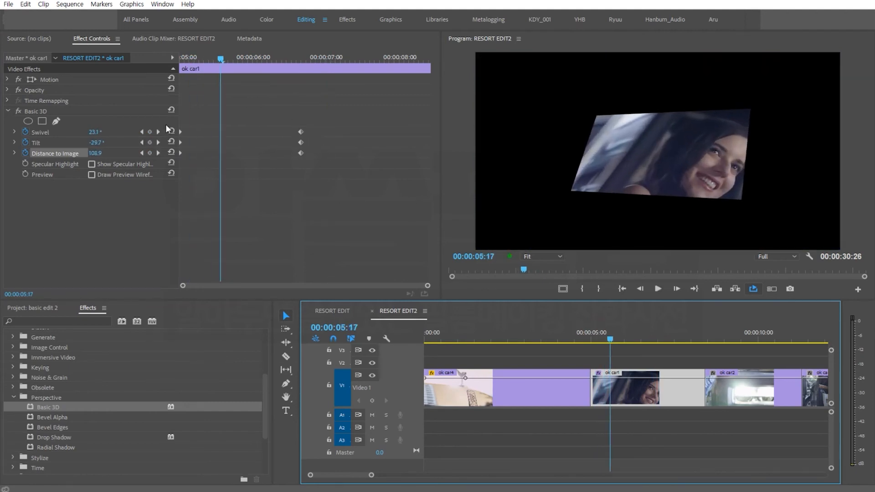
{"action": "left_click", "coordinate": [594, 332]}
{"action": "key", "text": "space"}
Step: Move the playhead to 00:00:06:21, delete Basic 3D from the ok car1 clip and collapse the Perspective category
{"action": "left_click_drag", "start_coordinate": [688, 337], "coordinate": [649, 341]}
{"action": "left_click", "coordinate": [56, 214]}
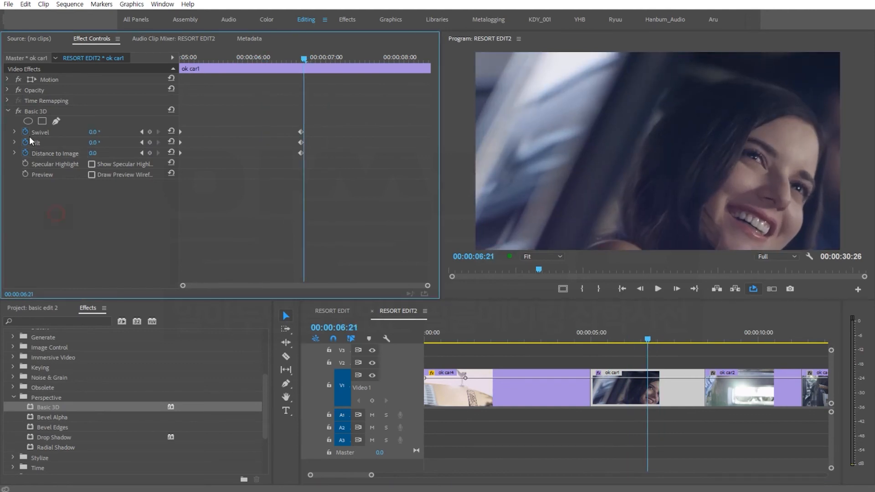
{"action": "left_click", "coordinate": [37, 111]}
{"action": "key", "text": "Delete"}
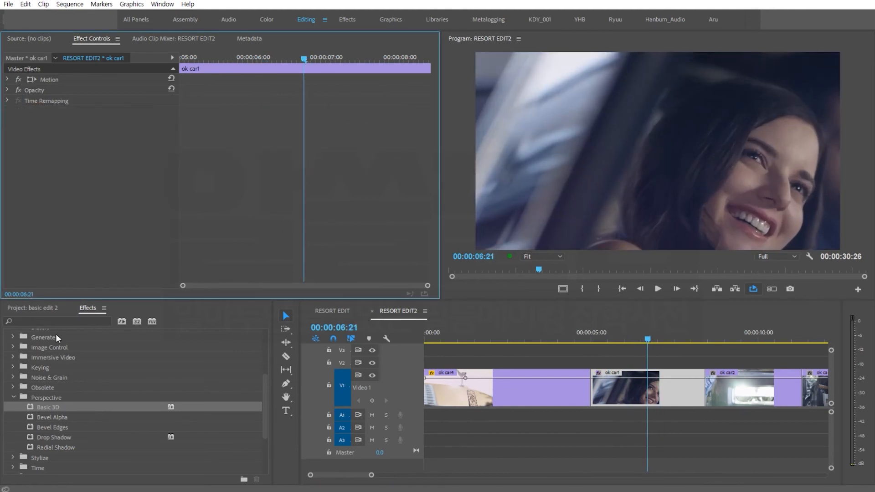
{"action": "left_click", "coordinate": [13, 397]}
Step: Expand the Stylize effects category and apply Mosaic to the ok 테라스 clip with the playhead at 00:00:28:17
{"action": "left_click", "coordinate": [12, 408]}
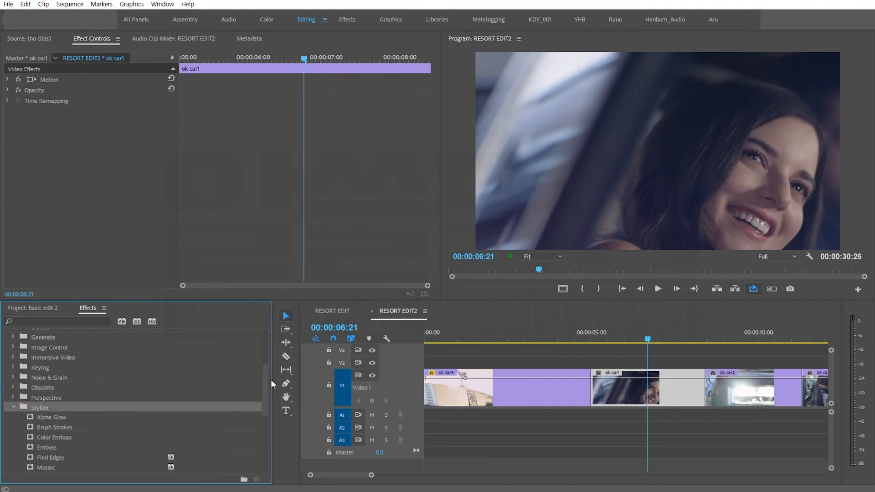
{"action": "left_click_drag", "start_coordinate": [264, 384], "coordinate": [269, 410]}
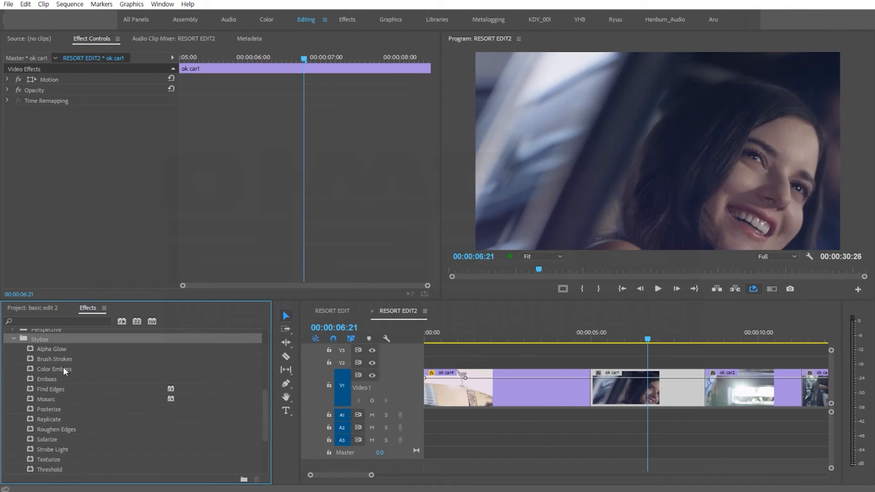
{"action": "left_click", "coordinate": [51, 400]}
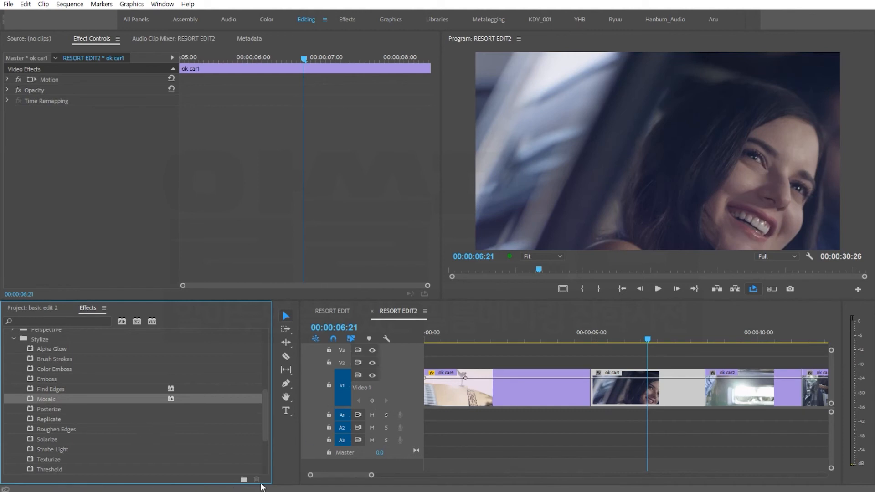
{"action": "mouse_move", "coordinate": [341, 475]}
{"action": "left_mouse_down"}
{"action": "mouse_move", "coordinate": [382, 475]}
{"action": "mouse_move", "coordinate": [351, 478]}
{"action": "left_mouse_up"}
{"action": "left_click_drag", "start_coordinate": [669, 332], "coordinate": [737, 351]}
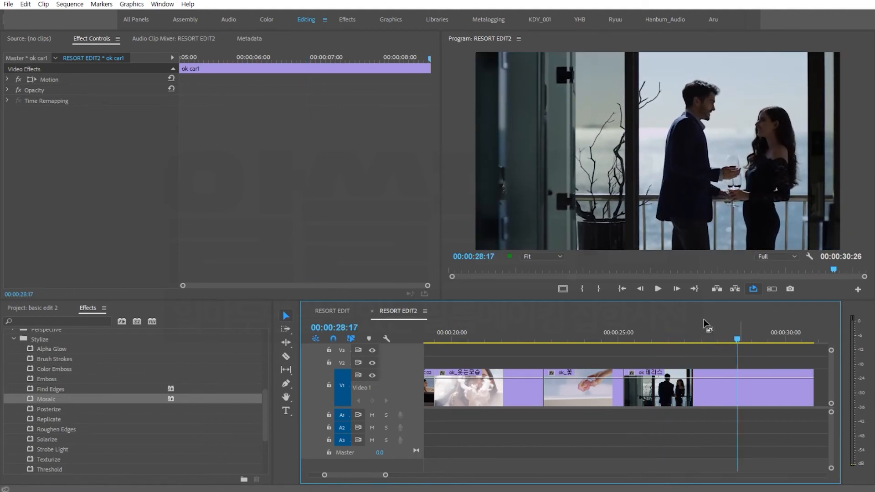
{"action": "left_click_drag", "start_coordinate": [47, 399], "coordinate": [704, 395]}
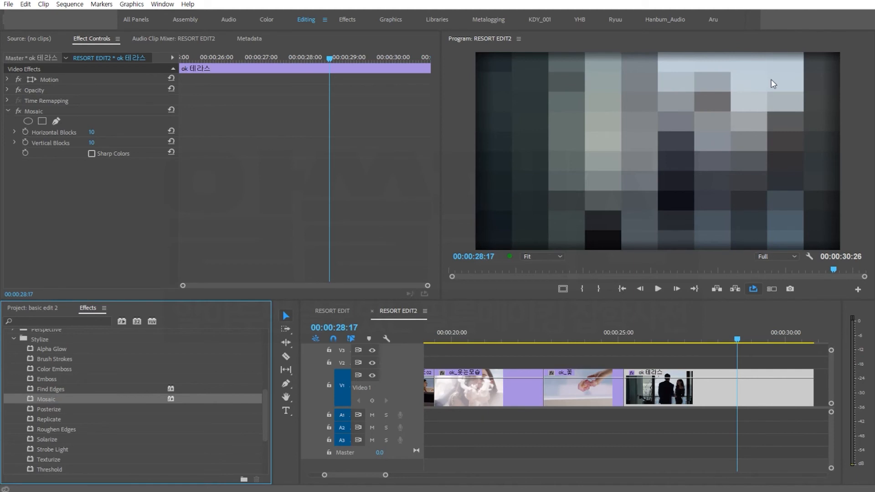
Step: Set the Mosaic effect's Horizontal Blocks and Vertical Blocks to 50 each
{"action": "left_click", "coordinate": [91, 133]}
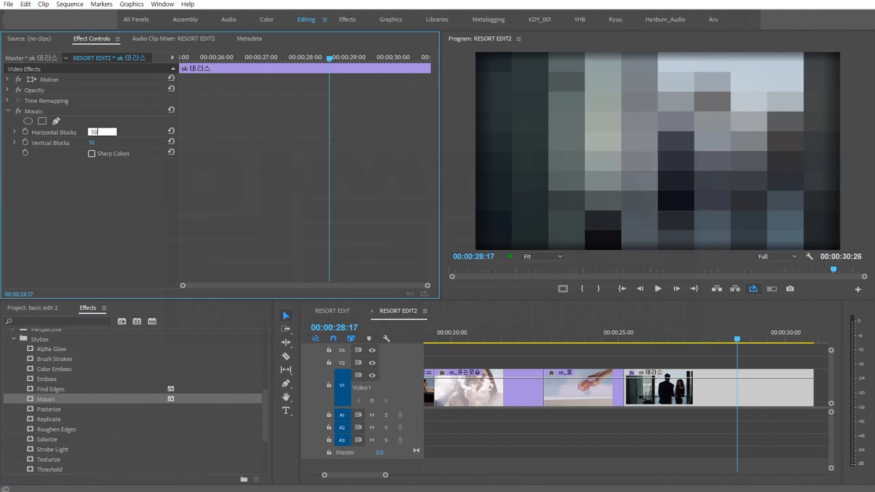
{"action": "key", "text": "Return"}
{"action": "left_click", "coordinate": [92, 143]}
{"action": "type", "text": "50"}
{"action": "key", "text": "Return"}
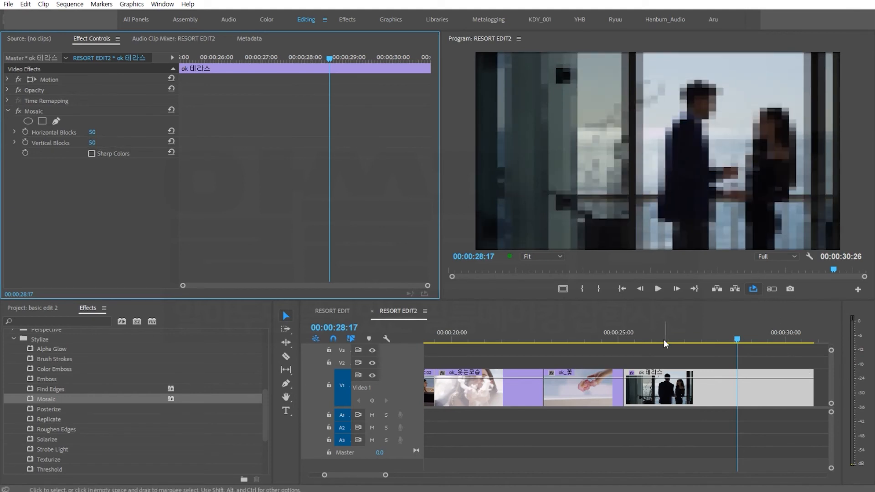
Step: Play back the mosaic from near the start of the ok 테라스 clip, stop at 00:00:28:27 and save the project
{"action": "left_click", "coordinate": [651, 338]}
{"action": "key", "text": "space"}
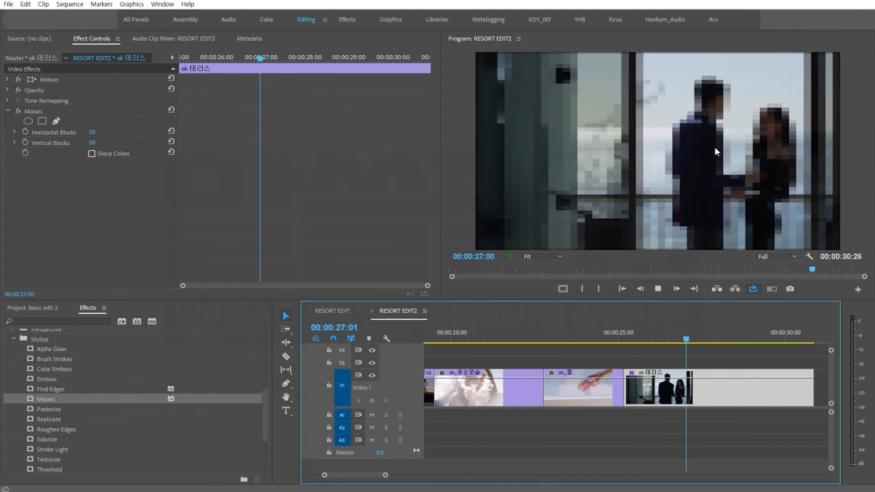
{"action": "key", "text": "space"}
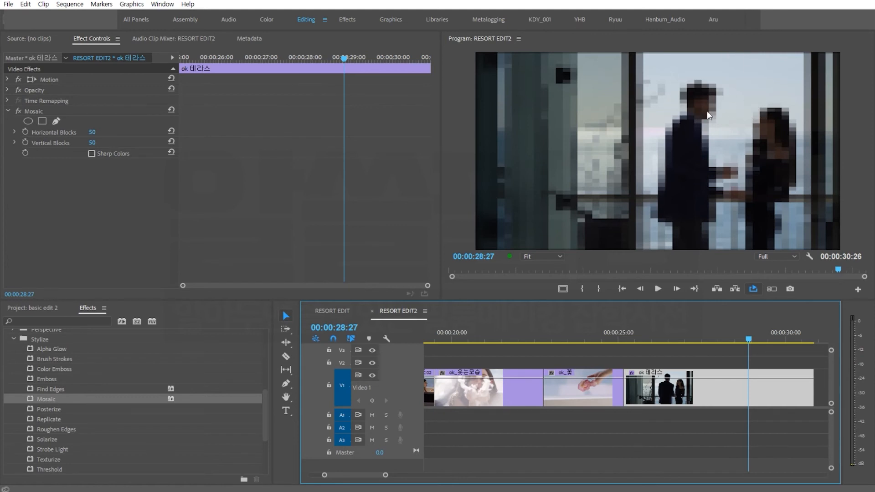
{"action": "key", "text": "ctrl+s"}
Step: Add an ellipse mask to the Mosaic effect, move it over the man's head and shrink it to fit closely around the head
{"action": "left_click", "coordinate": [29, 121]}
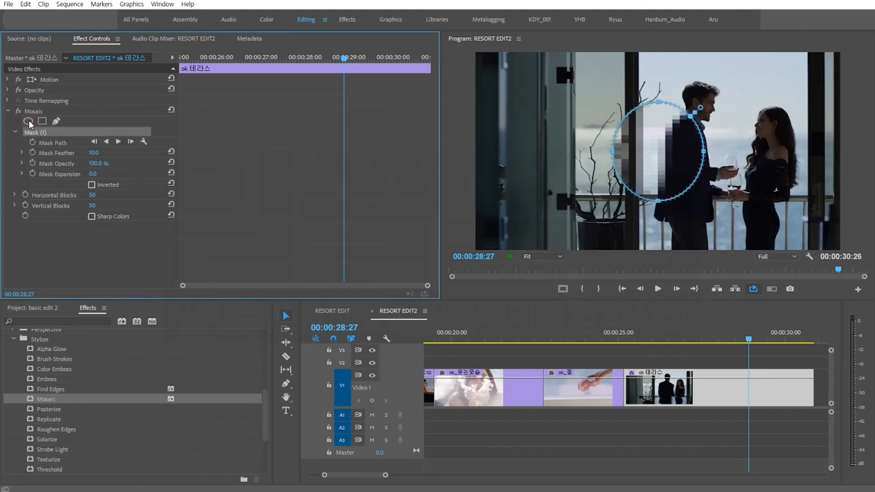
{"action": "left_click_drag", "start_coordinate": [660, 120], "coordinate": [693, 110]}
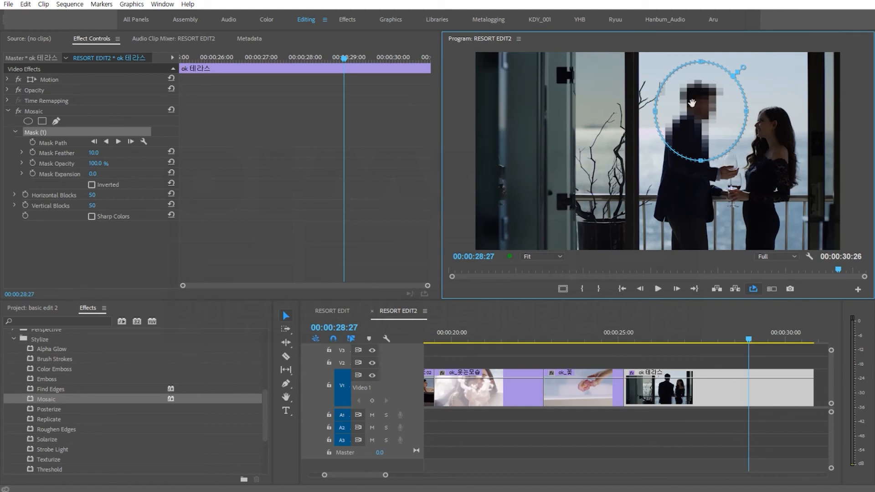
{"action": "left_click_drag", "start_coordinate": [701, 62], "coordinate": [702, 76]}
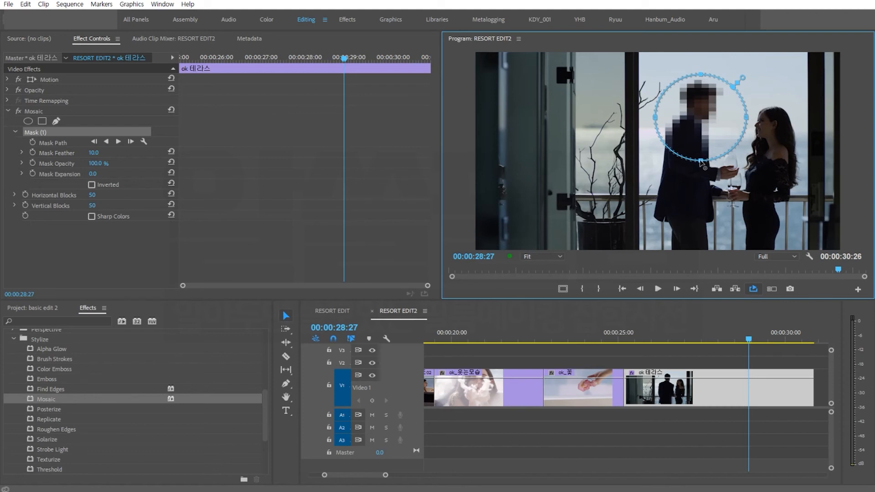
{"action": "left_click_drag", "start_coordinate": [701, 163], "coordinate": [701, 126]}
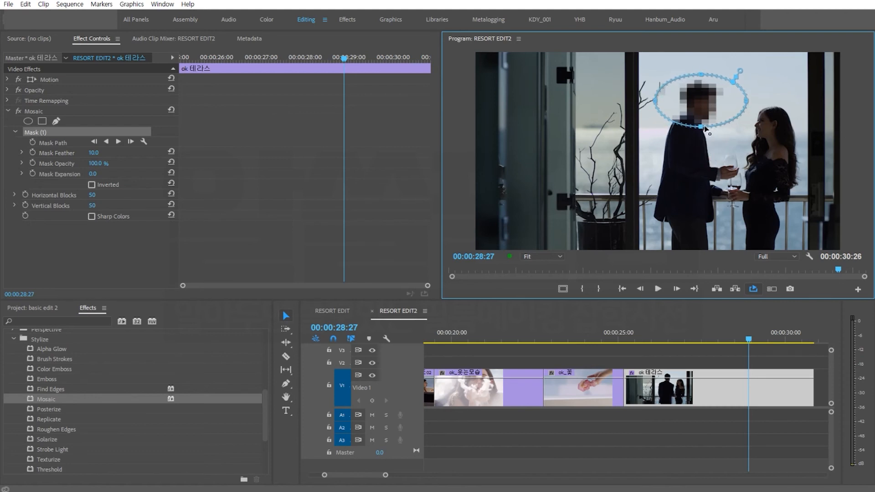
{"action": "left_click_drag", "start_coordinate": [657, 102], "coordinate": [670, 101]}
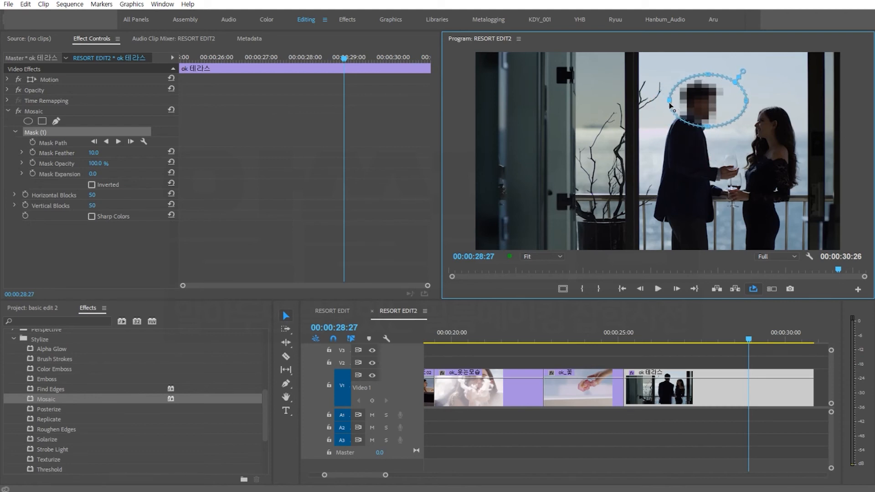
{"action": "left_click_drag", "start_coordinate": [748, 101], "coordinate": [730, 101]}
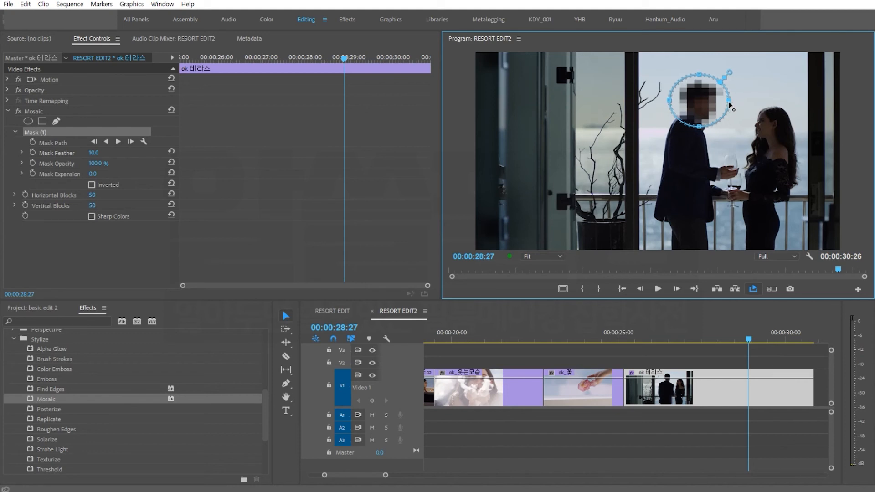
Step: Play back the masked mosaic twice from the early part of the ok 테라스 clip
{"action": "left_click_drag", "start_coordinate": [663, 327], "coordinate": [681, 331]}
{"action": "left_click", "coordinate": [670, 333]}
{"action": "key", "text": "space"}
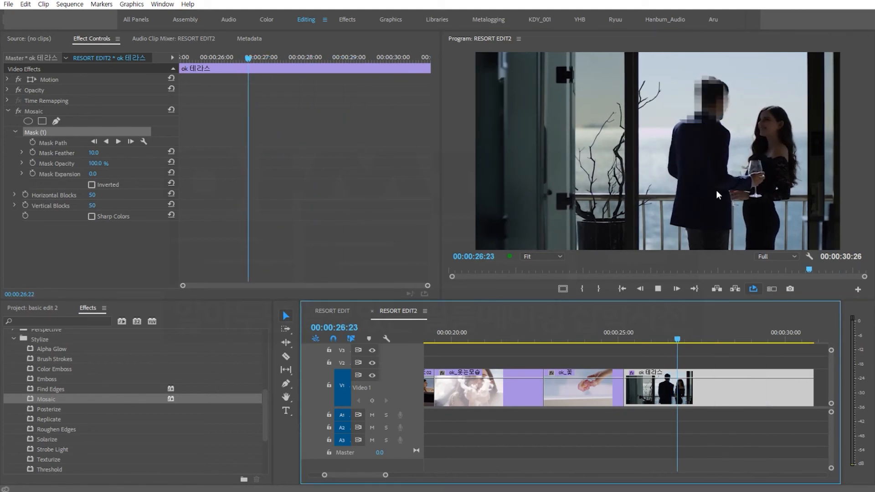
{"action": "key", "text": "space"}
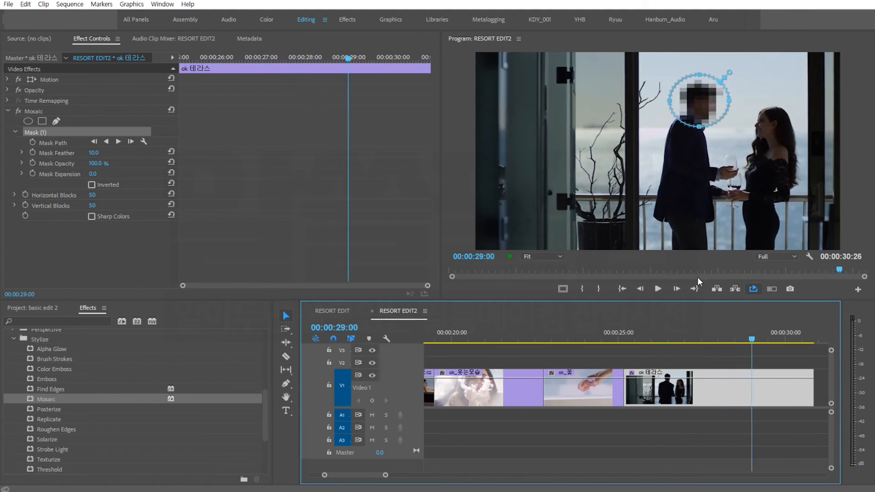
{"action": "left_click", "coordinate": [645, 338]}
{"action": "key", "text": "space"}
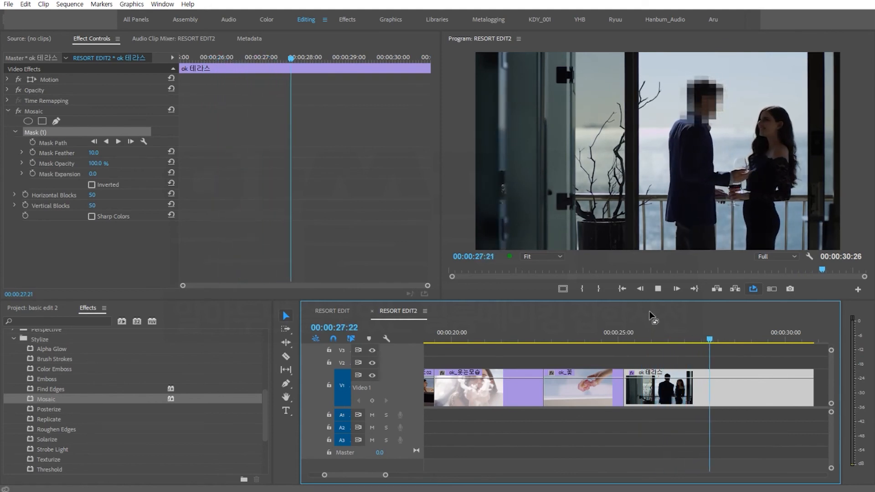
{"action": "key", "text": "space"}
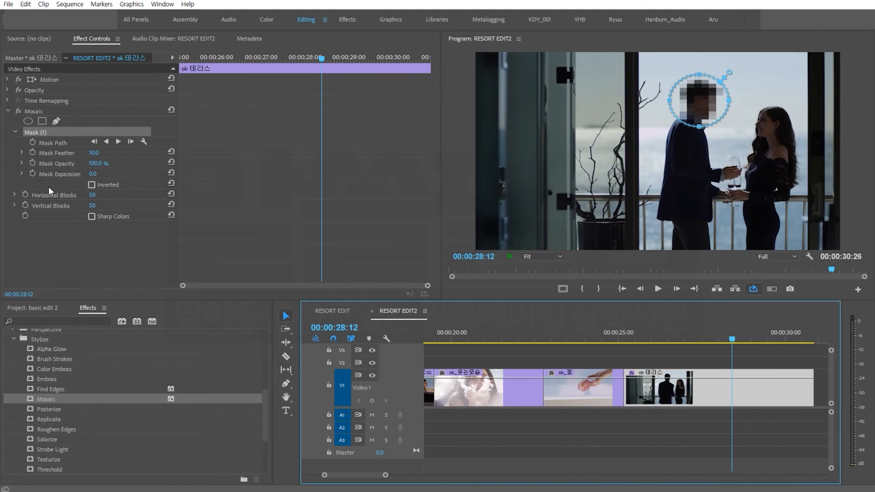
Step: Delete the mask and the Mosaic effect from the ok 테라스 clip and collapse the Stylize category
{"action": "left_click", "coordinate": [102, 247]}
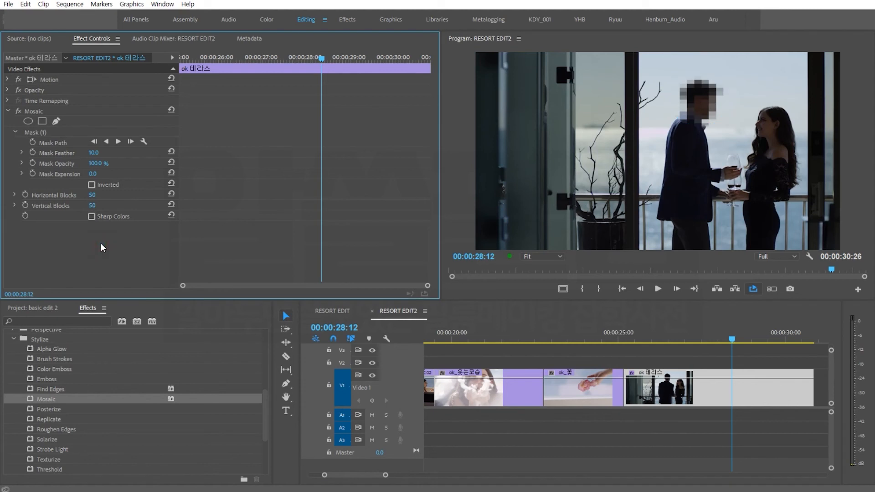
{"action": "left_click", "coordinate": [40, 133]}
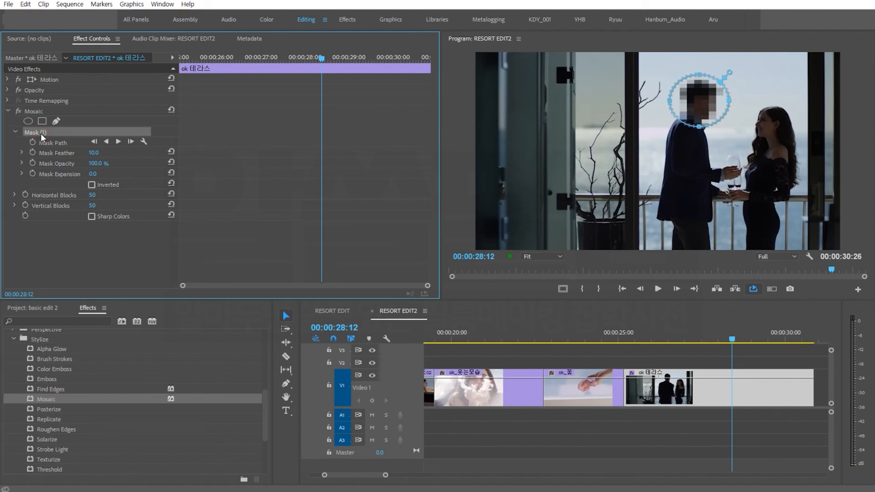
{"action": "key", "text": "Delete"}
{"action": "left_click", "coordinate": [35, 111]}
{"action": "key", "text": "Delete"}
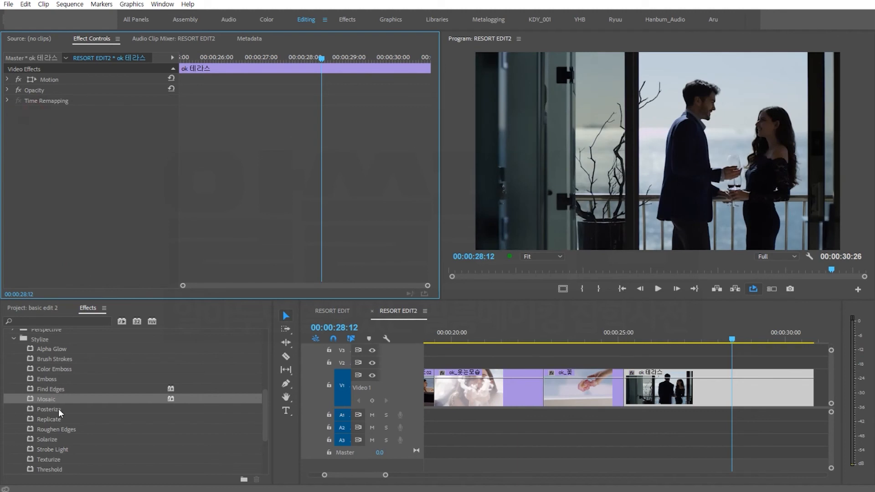
{"action": "left_click", "coordinate": [14, 337]}
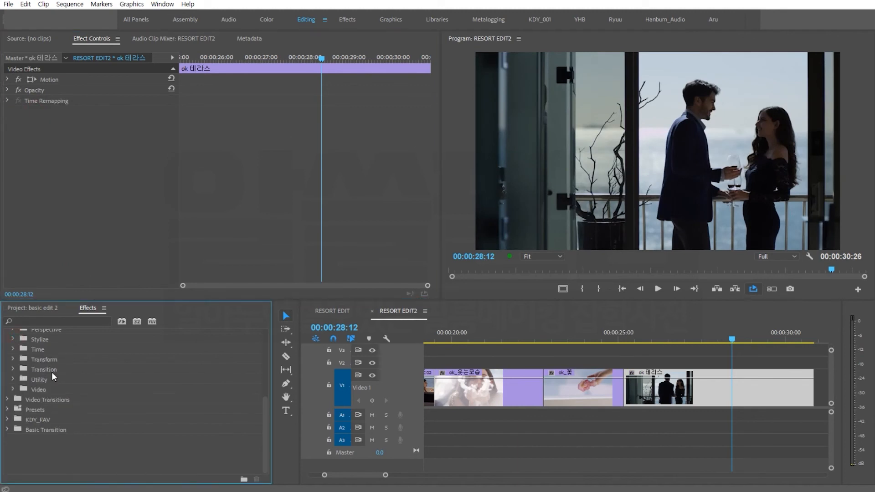
Step: Expand the Time effects category, move the playhead to 00:00:23:16 and apply Echo to the ok_꽃 clip
{"action": "left_click", "coordinate": [42, 351]}
{"action": "left_click", "coordinate": [13, 349]}
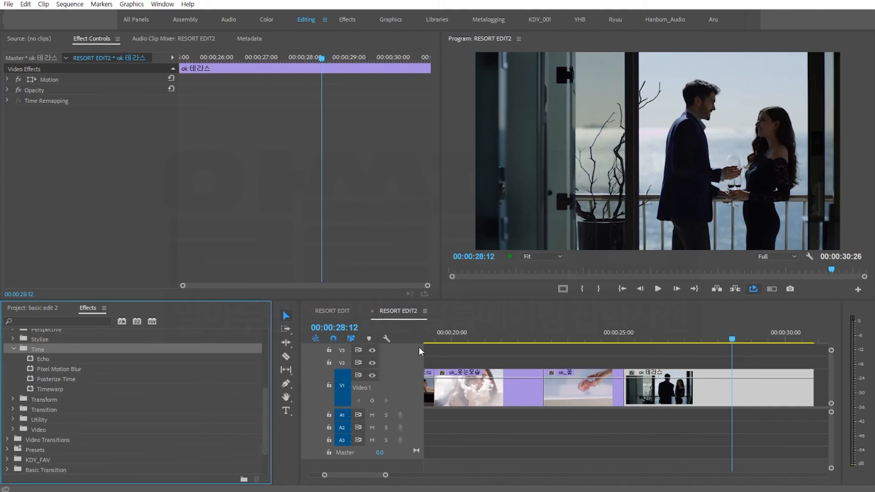
{"action": "left_click_drag", "start_coordinate": [676, 340], "coordinate": [825, 360]}
{"action": "left_click_drag", "start_coordinate": [772, 360], "coordinate": [818, 360]}
{"action": "left_click_drag", "start_coordinate": [715, 363], "coordinate": [612, 362]}
{"action": "left_click", "coordinate": [605, 388]}
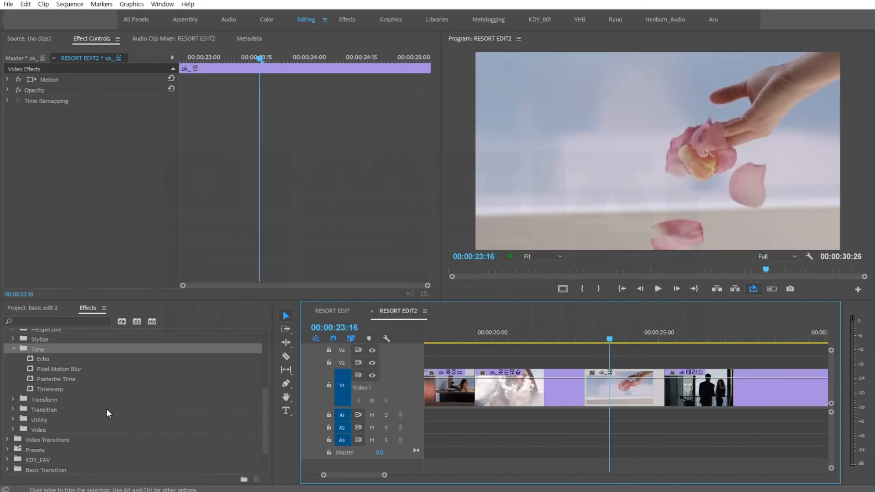
{"action": "left_click", "coordinate": [42, 360]}
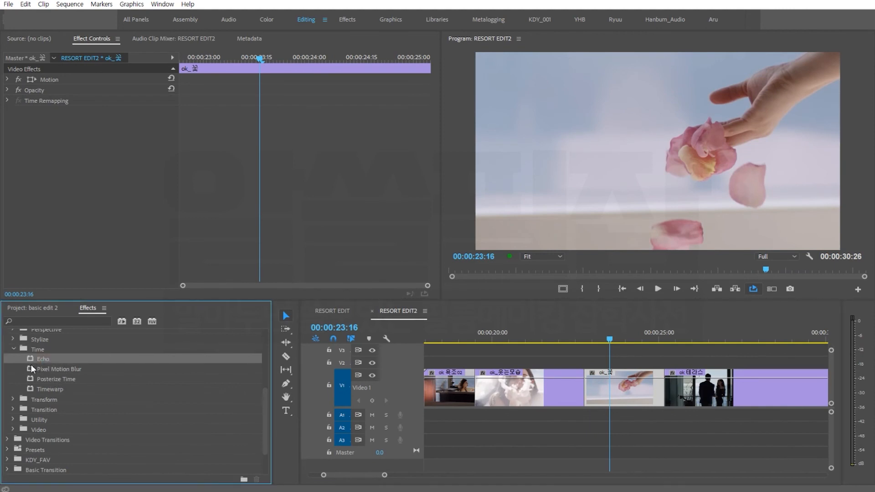
{"action": "left_click_drag", "start_coordinate": [27, 358], "coordinate": [632, 386]}
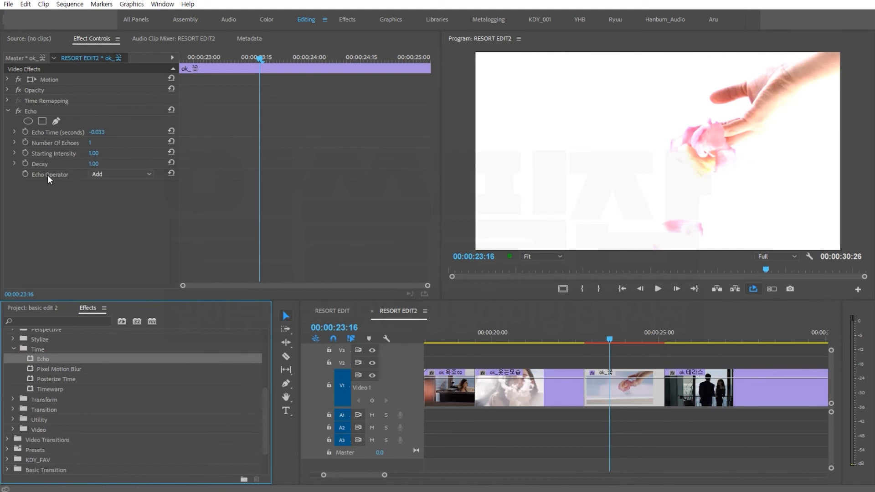
Step: Set Echo's Echo Operator to Minimum, Number Of Echoes to 2 and Echo Time to 1.367 seconds
{"action": "left_click", "coordinate": [122, 175]}
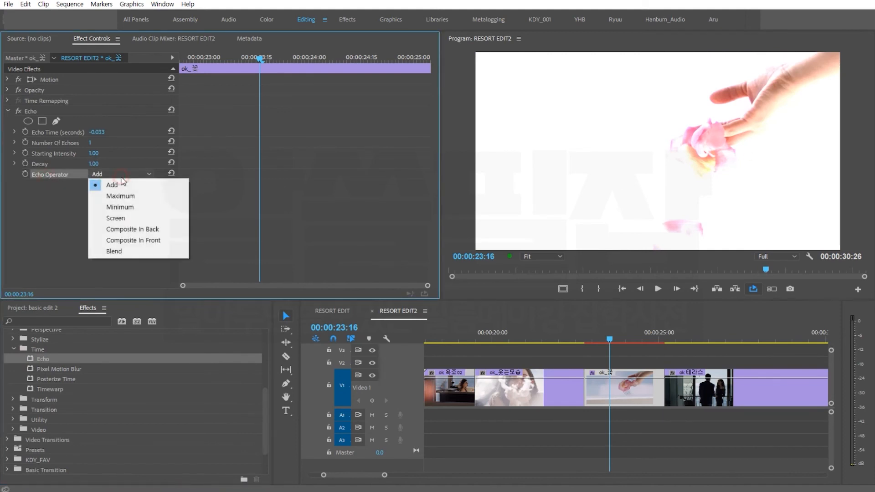
{"action": "left_click", "coordinate": [132, 206]}
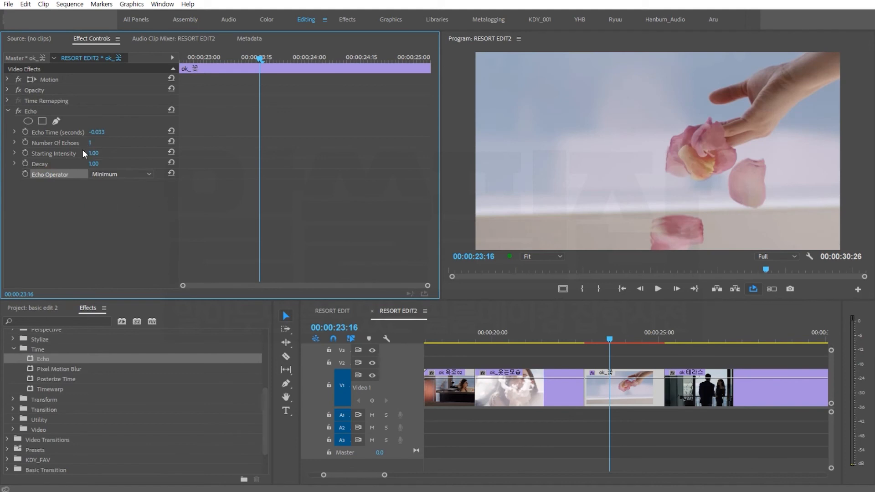
{"action": "left_click_drag", "start_coordinate": [99, 132], "coordinate": [135, 132]}
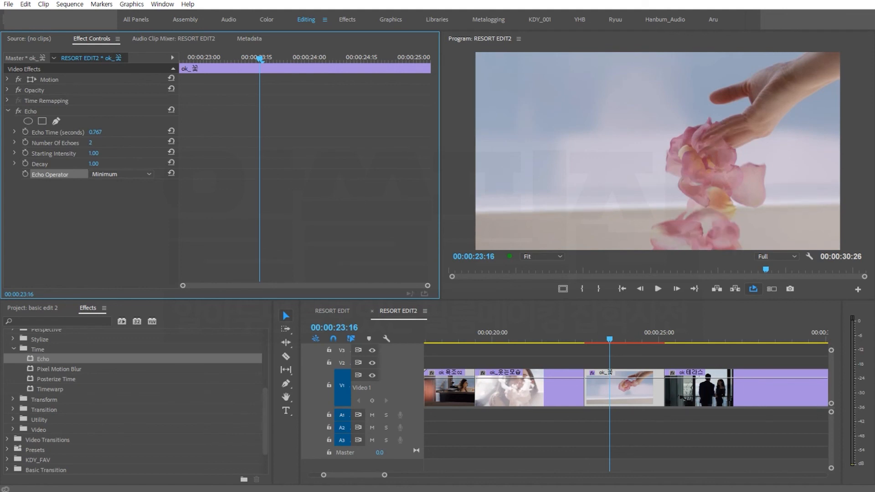
{"action": "left_click_drag", "start_coordinate": [94, 132], "coordinate": [123, 132]}
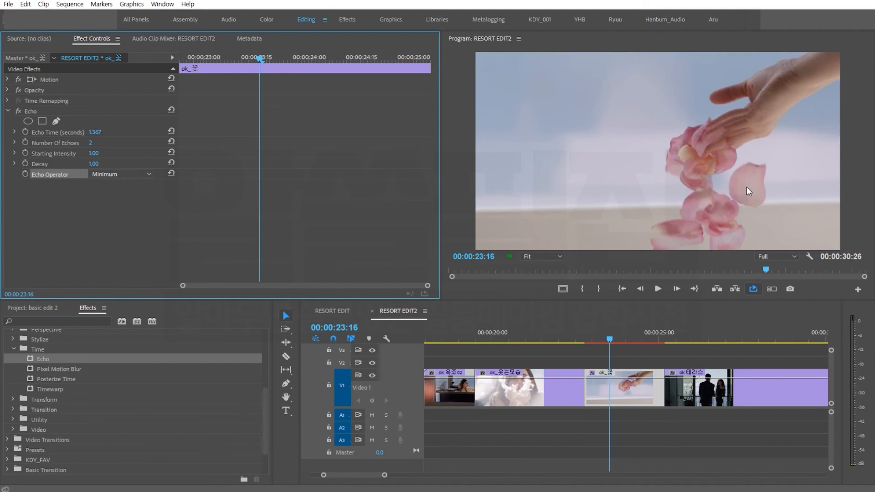
Step: Play back the Echo effect twice from the start of the ok_꽃 clip, stopping at 00:00:23:27 the second time
{"action": "left_click", "coordinate": [597, 328]}
{"action": "key", "text": "space"}
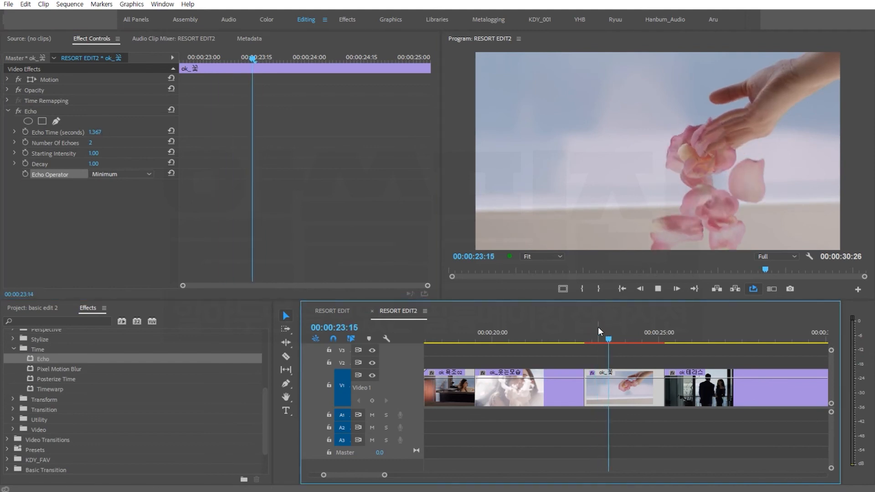
{"action": "key", "text": "space"}
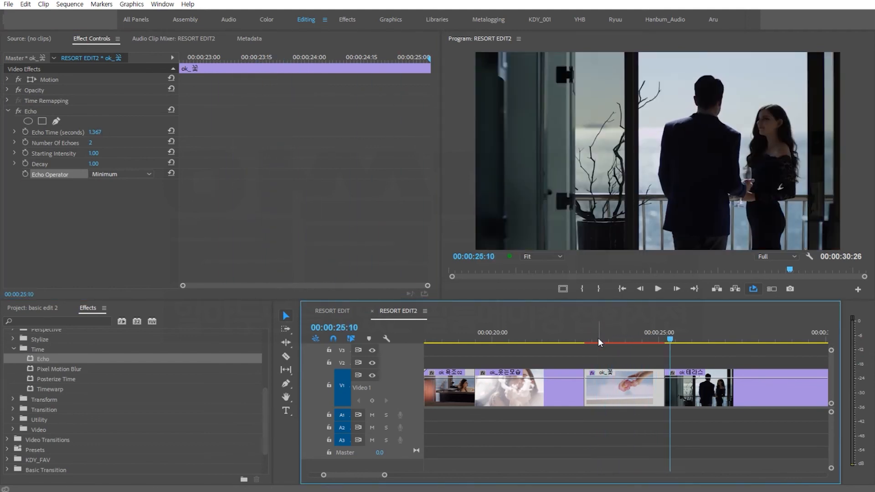
{"action": "left_click", "coordinate": [587, 330]}
{"action": "key", "text": "space"}
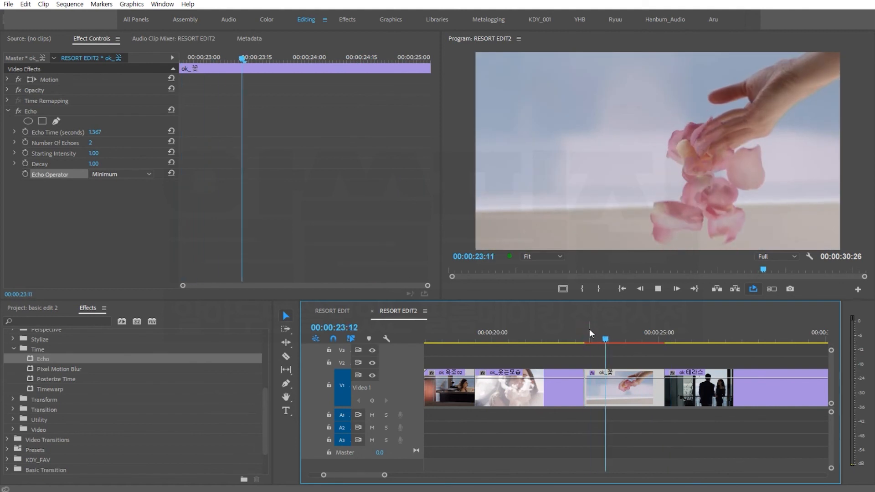
{"action": "key", "text": "space"}
Step: Turn off the Echo effect and play back the ok_꽃 clip without it
{"action": "left_click", "coordinate": [20, 112]}
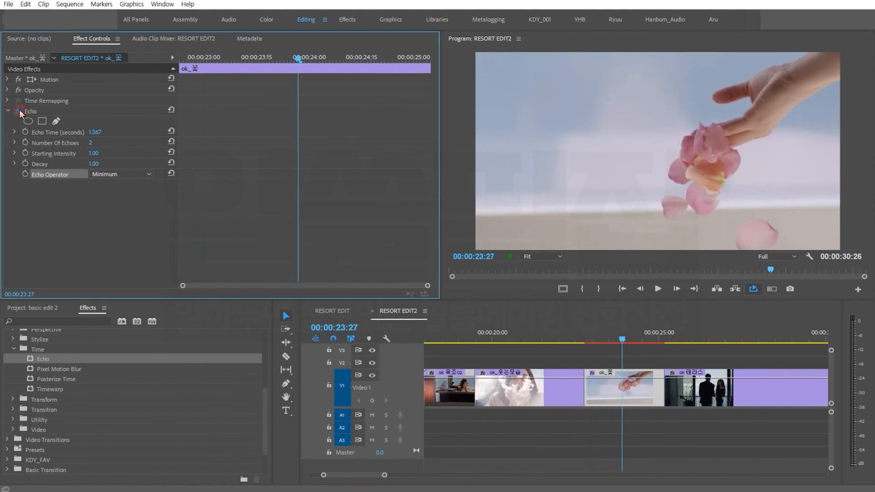
{"action": "left_click", "coordinate": [592, 333]}
{"action": "key", "text": "space"}
{"action": "key", "text": "space"}
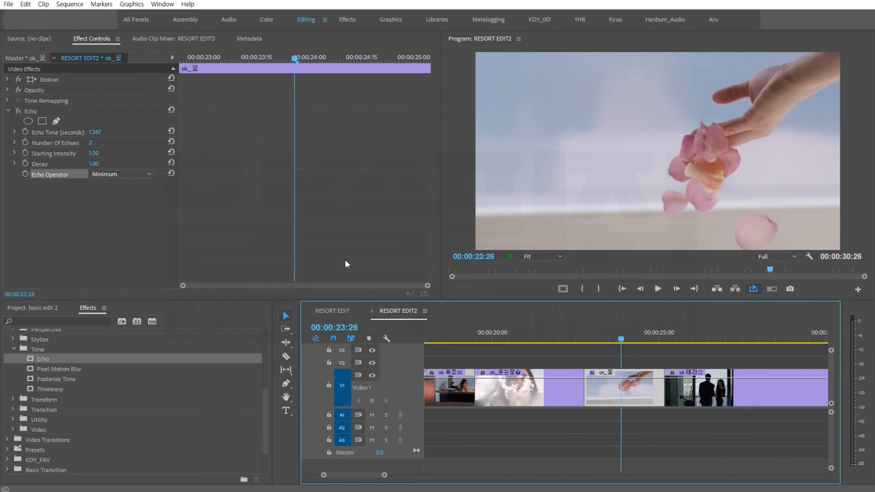
Step: Turn Echo back on and replay the ok_꽃 clip repeatedly from its start to examine the effect
{"action": "left_click", "coordinate": [19, 110]}
{"action": "left_click", "coordinate": [591, 331]}
{"action": "key", "text": "space"}
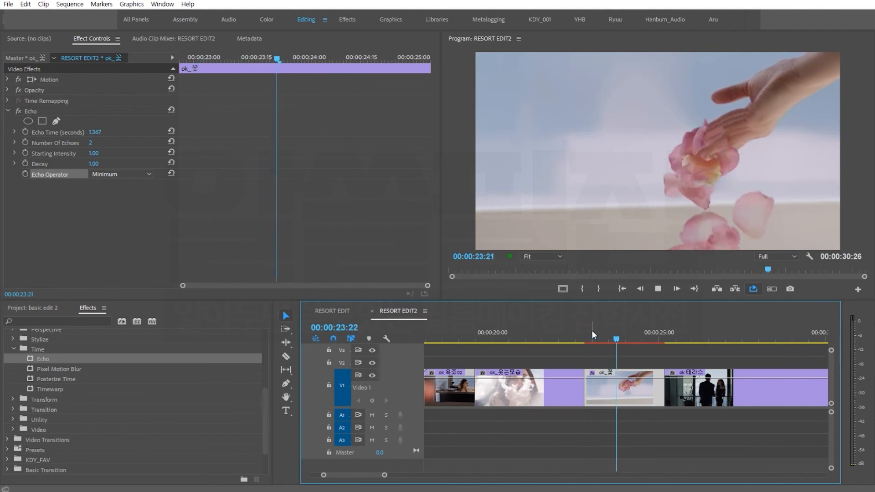
{"action": "key", "text": "space"}
{"action": "left_click", "coordinate": [591, 332]}
{"action": "key", "text": "space"}
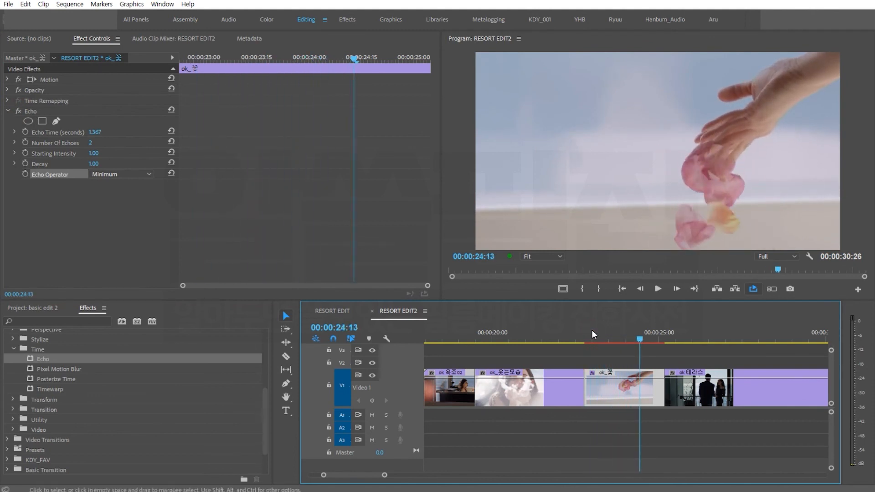
{"action": "left_click", "coordinate": [592, 330]}
{"action": "key", "text": "space"}
{"action": "key", "text": "space"}
{"action": "left_click", "coordinate": [587, 332]}
{"action": "key", "text": "space"}
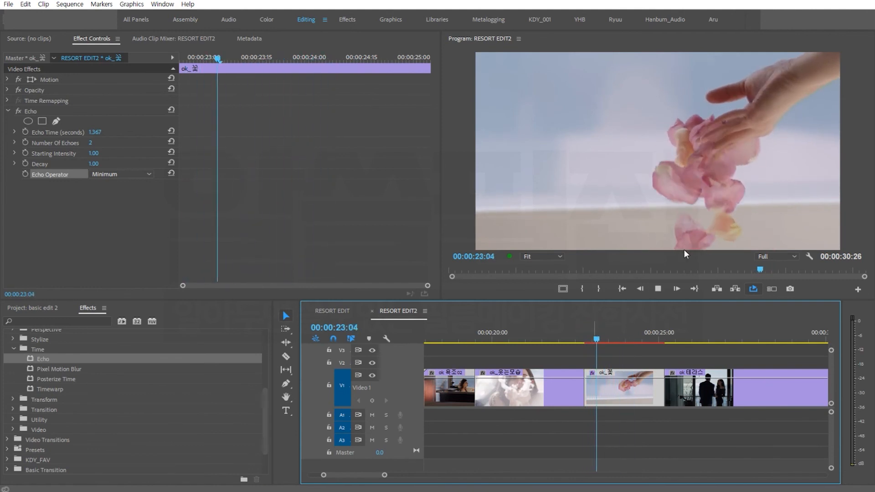
{"action": "key", "text": "space"}
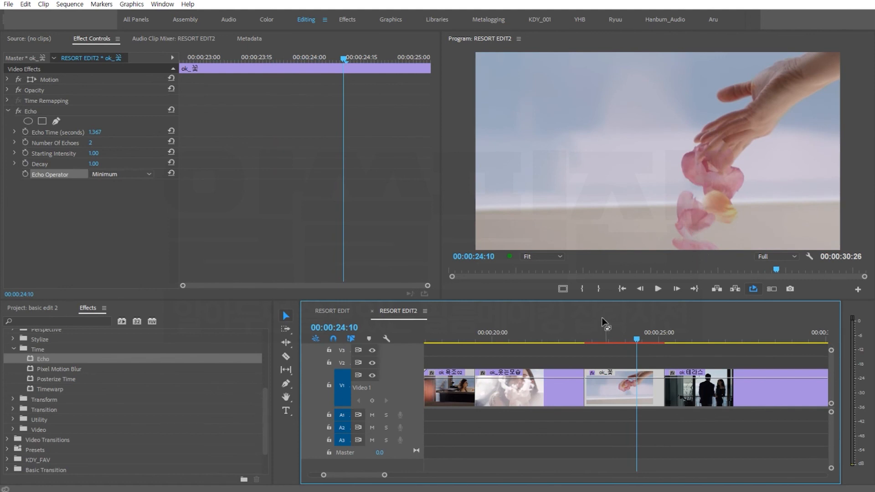
{"action": "left_click", "coordinate": [584, 331]}
{"action": "key", "text": "space"}
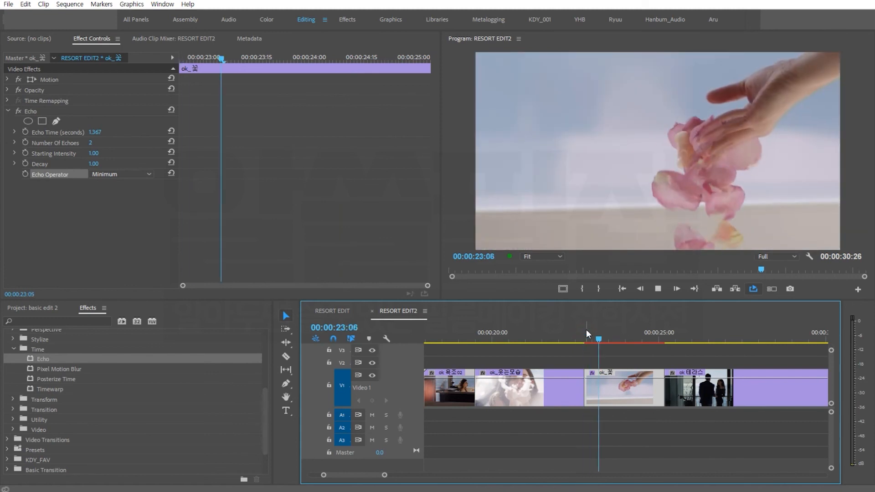
{"action": "key", "text": "space"}
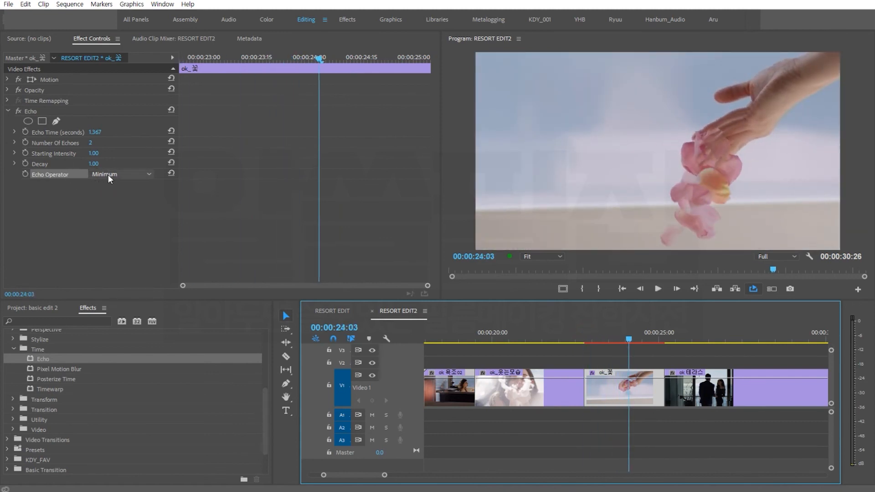
Step: Delete the Echo effect from the ok_꽃 clip and collapse the Time category
{"action": "left_click", "coordinate": [32, 110]}
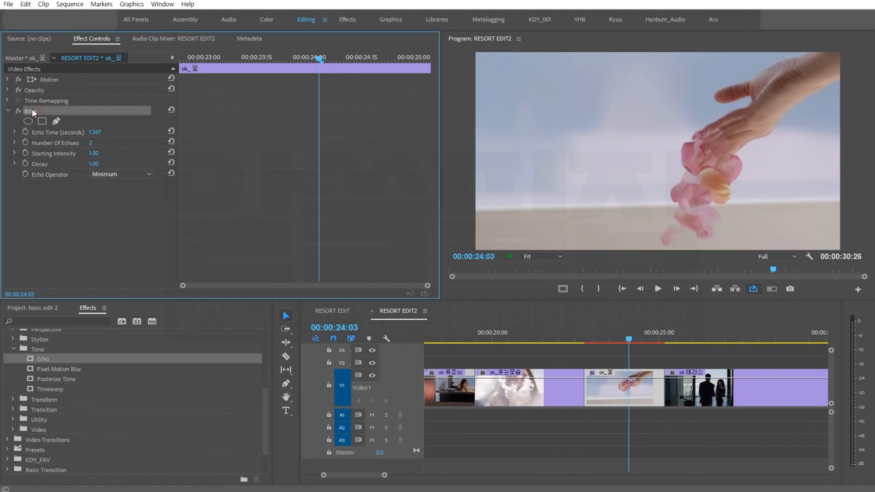
{"action": "key", "text": "Delete"}
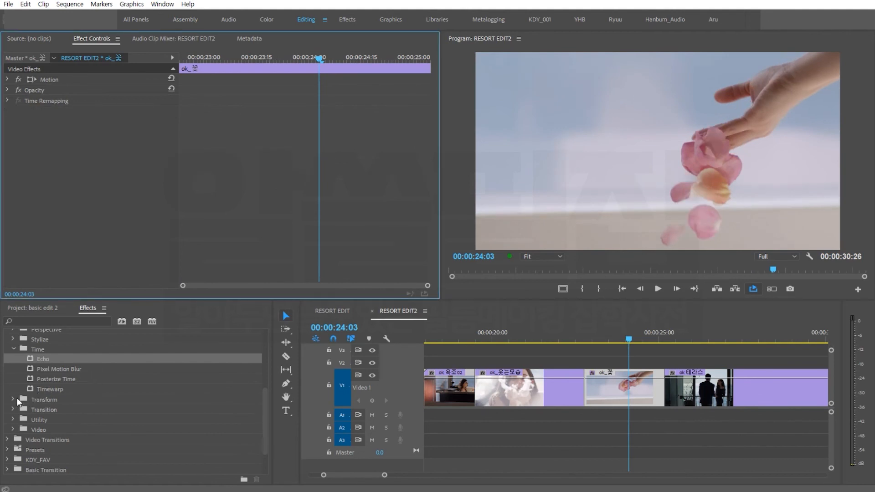
{"action": "left_click", "coordinate": [13, 350]}
Step: Expand the Transform effects category, move the playhead to 00:00:20:28 and apply Crop to the ok_웃는모습 clip
{"action": "left_click", "coordinate": [51, 361]}
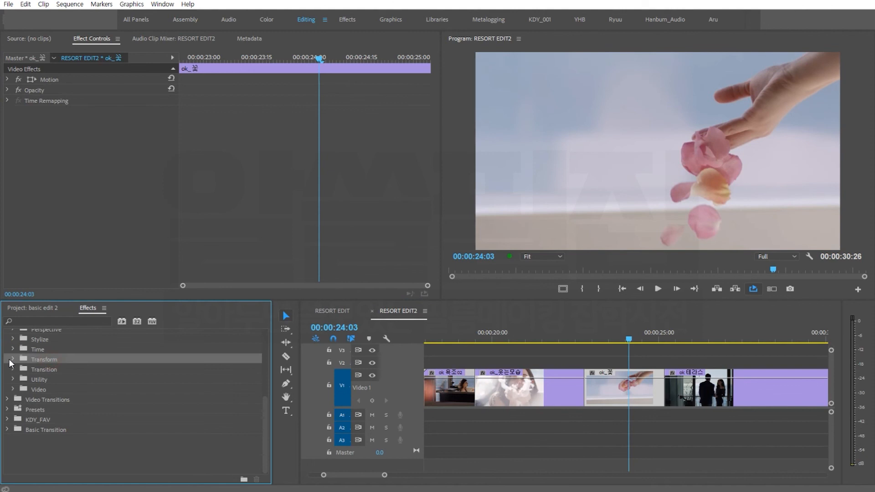
{"action": "left_click", "coordinate": [11, 360]}
{"action": "left_click", "coordinate": [38, 369]}
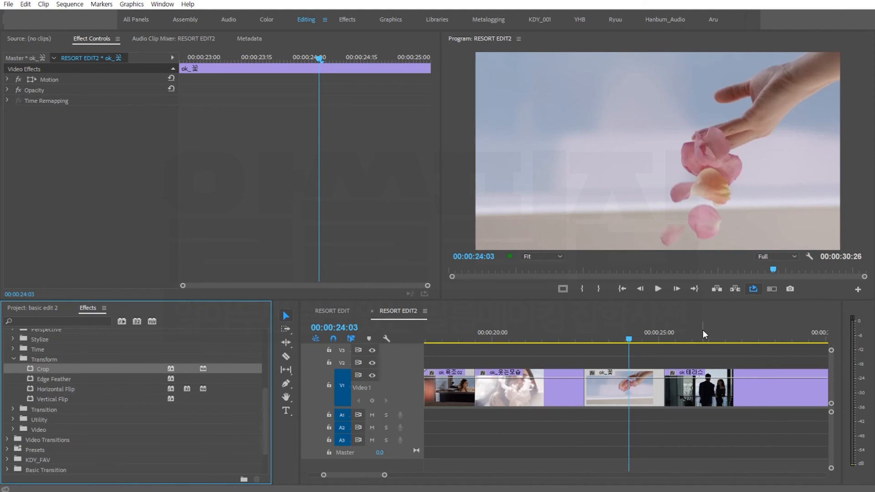
{"action": "left_click_drag", "start_coordinate": [529, 337], "coordinate": [524, 340]}
{"action": "left_click", "coordinate": [522, 400]}
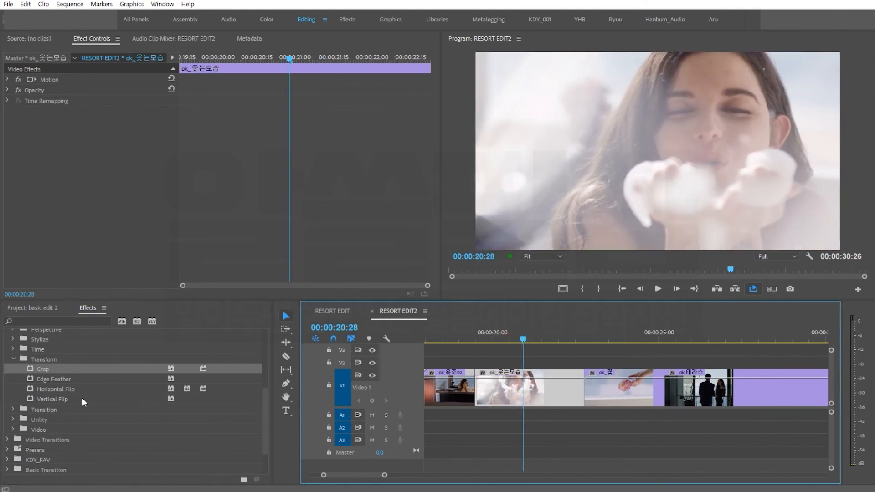
{"action": "left_click_drag", "start_coordinate": [29, 368], "coordinate": [511, 393]}
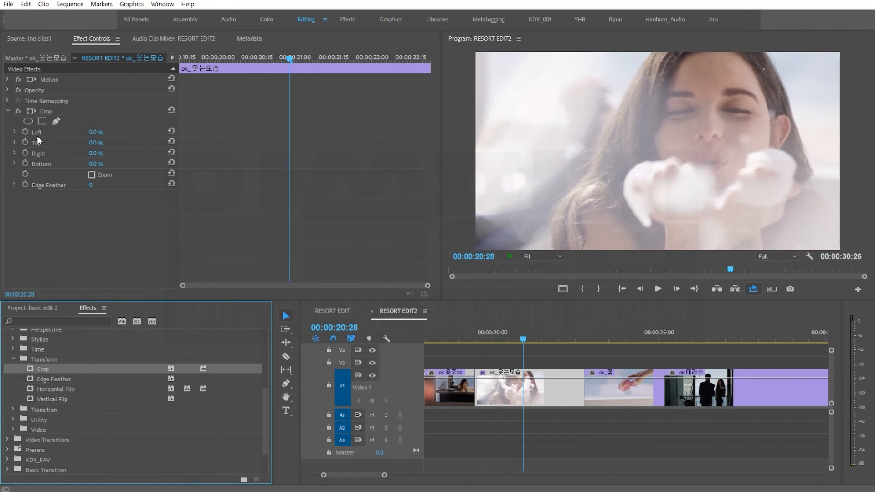
Step: Set Crop to Left 47%, Top 7%, Right 19% and Bottom 31%, and preview the cropped ok_웃는모습 clip
{"action": "left_click_drag", "start_coordinate": [87, 132], "coordinate": [105, 164]}
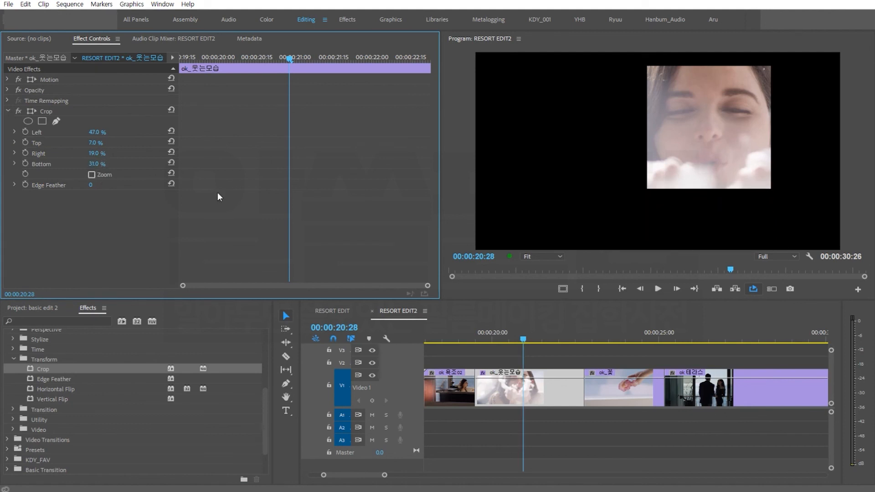
{"action": "left_click", "coordinate": [504, 326]}
{"action": "key", "text": "space"}
{"action": "key", "text": "space"}
Step: Move the ok_웃는모습 clip to V2 so it ends with ok 욕조02, and set the playhead to 00:00:18:29
{"action": "left_click_drag", "start_coordinate": [384, 475], "coordinate": [397, 475]}
{"action": "left_click", "coordinate": [617, 401]}
{"action": "left_click_drag", "start_coordinate": [616, 402], "coordinate": [566, 350]}
{"action": "left_click", "coordinate": [575, 335]}
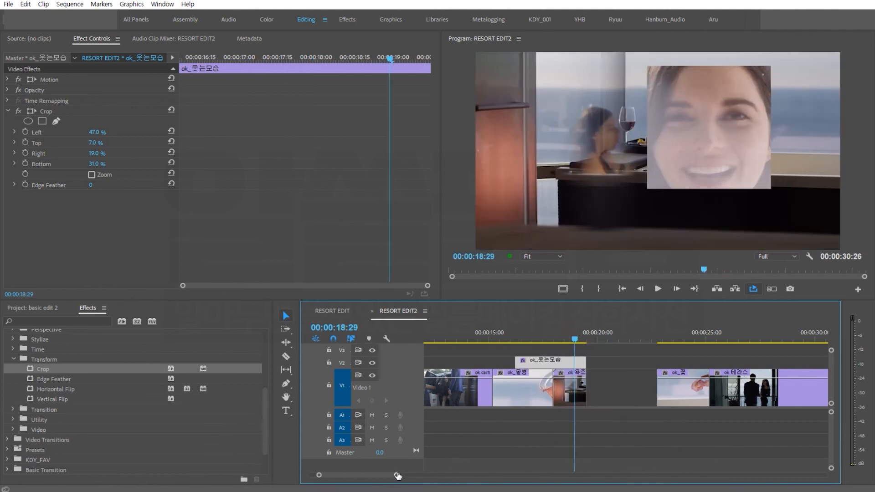
Step: Play back the cropped overlay above the ok 욕조02 clip, stopping at 00:00:19:04
{"action": "left_click_drag", "start_coordinate": [397, 476], "coordinate": [368, 475]}
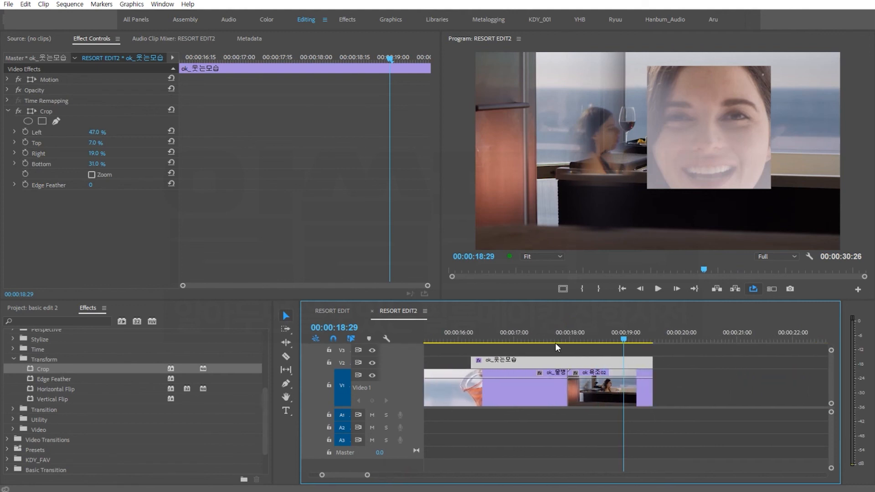
{"action": "left_click", "coordinate": [586, 330]}
{"action": "key", "text": "space"}
{"action": "key", "text": "space"}
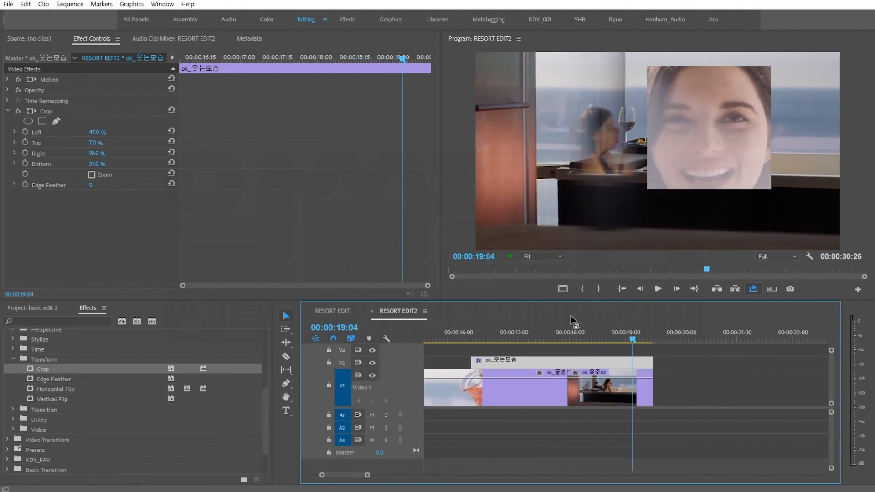
Step: Scale the overlay clip to 84 and move it to the frame's upper-right corner at position 928.9, 277.8
{"action": "left_click", "coordinate": [720, 113]}
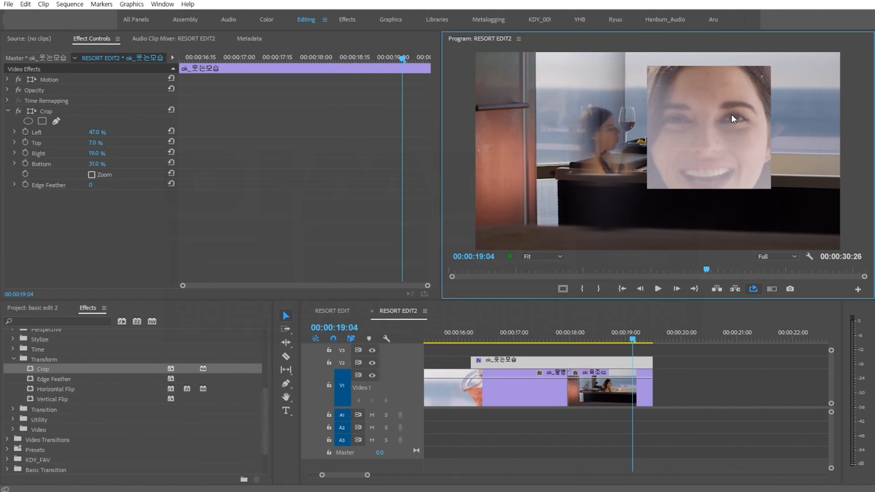
{"action": "left_click", "coordinate": [61, 82]}
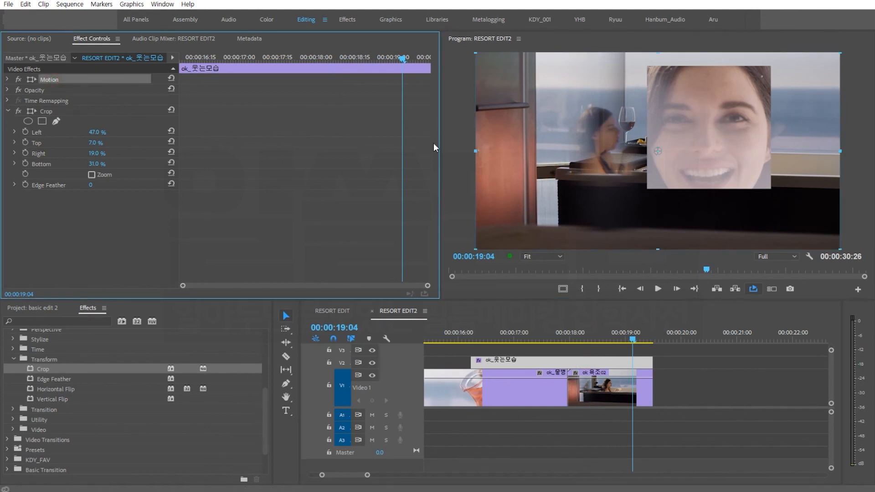
{"action": "left_click_drag", "start_coordinate": [708, 116], "coordinate": [763, 108]}
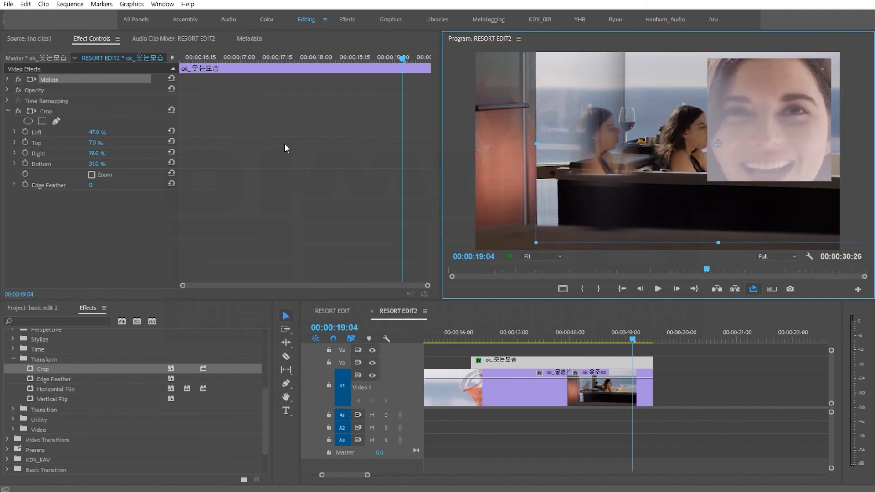
{"action": "left_click", "coordinate": [7, 80]}
{"action": "mouse_move", "coordinate": [95, 100]}
{"action": "left_mouse_down"}
{"action": "mouse_move", "coordinate": [109, 100]}
{"action": "mouse_move", "coordinate": [88, 100]}
{"action": "left_mouse_up"}
{"action": "left_click_drag", "start_coordinate": [758, 121], "coordinate": [778, 109]}
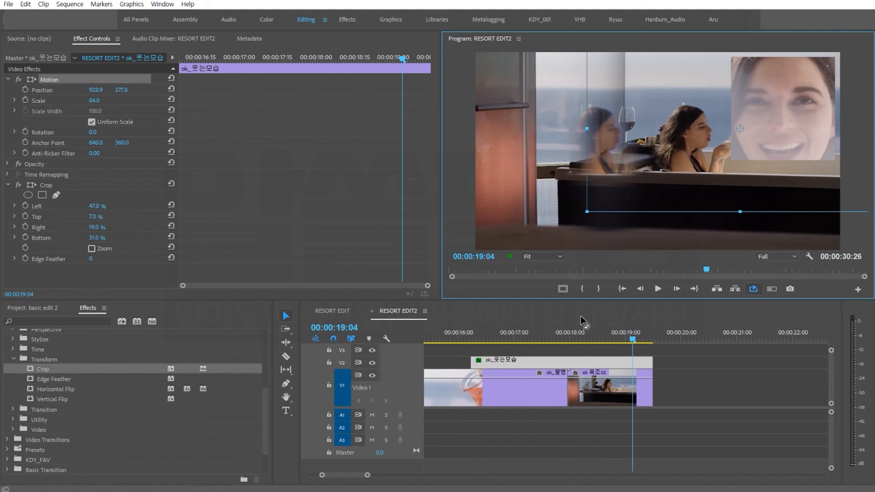
Step: Play back the repositioned overlay twice above ok 욕조02 and leave the playhead at 00:00:18:20
{"action": "left_click", "coordinate": [579, 330]}
{"action": "key", "text": "space"}
{"action": "key", "text": "space"}
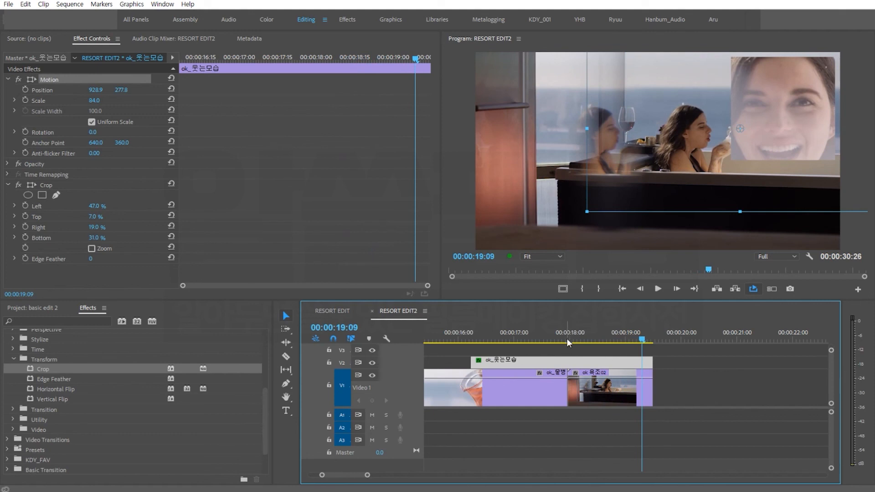
{"action": "left_click", "coordinate": [577, 331]}
{"action": "key", "text": "space"}
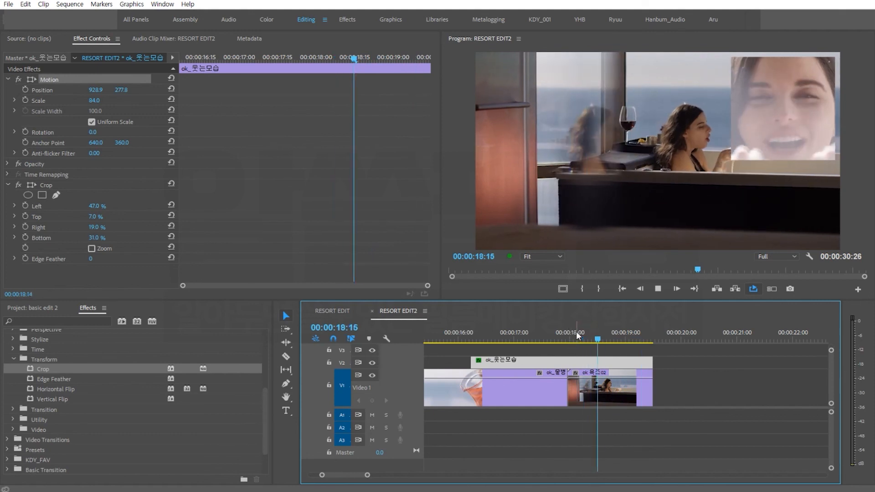
{"action": "key", "text": "space"}
{"action": "left_click_drag", "start_coordinate": [611, 336], "coordinate": [606, 337]}
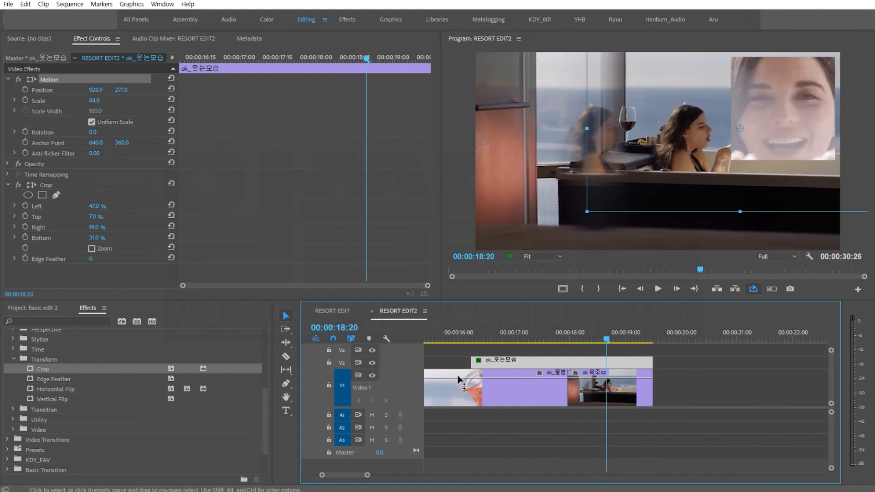
Step: Undo the overlay's scaling and repositioning and its move to V2
{"action": "left_click", "coordinate": [495, 391]}
{"action": "left_click", "coordinate": [513, 363]}
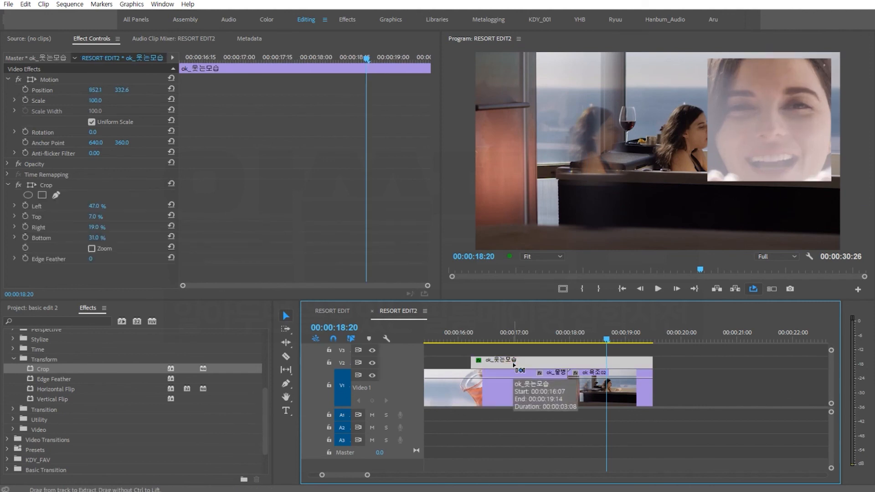
{"action": "key", "text": "ctrl+z"}
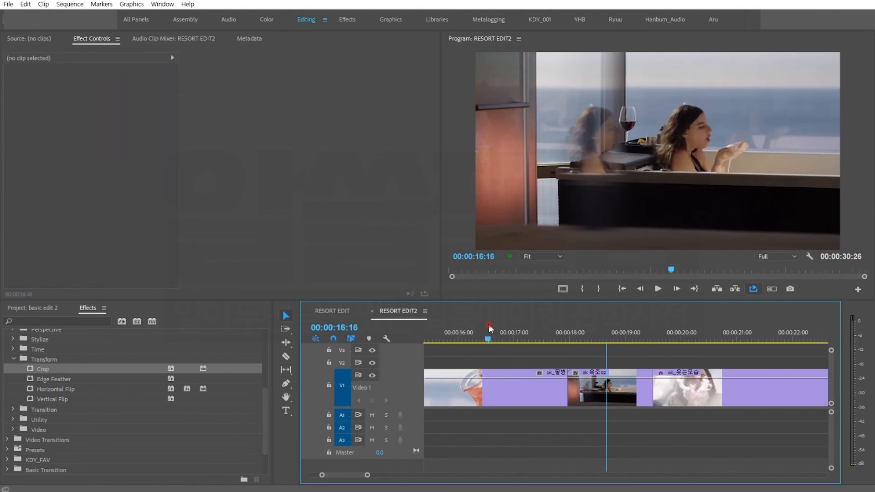
Step: Move the playhead to 00:00:16:21 and apply Horizontal Flip to the ok_물병 clip
{"action": "left_click", "coordinate": [488, 337]}
{"action": "left_click", "coordinate": [51, 389]}
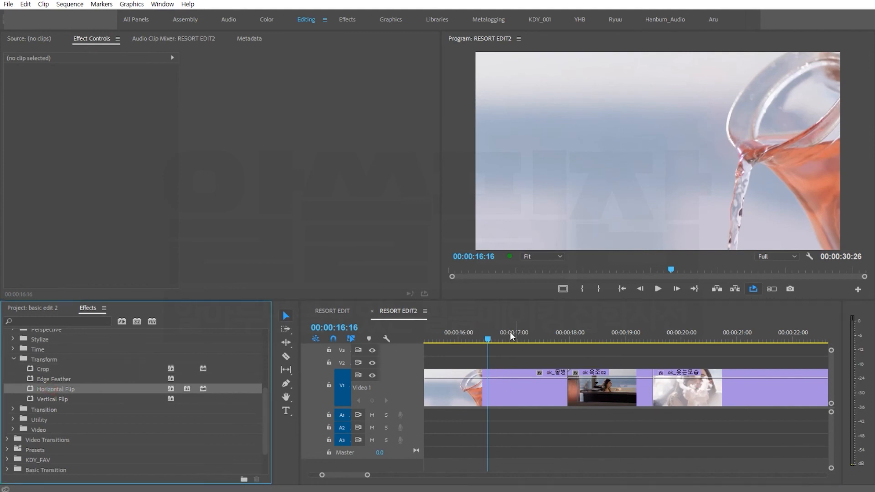
{"action": "left_click", "coordinate": [497, 337]}
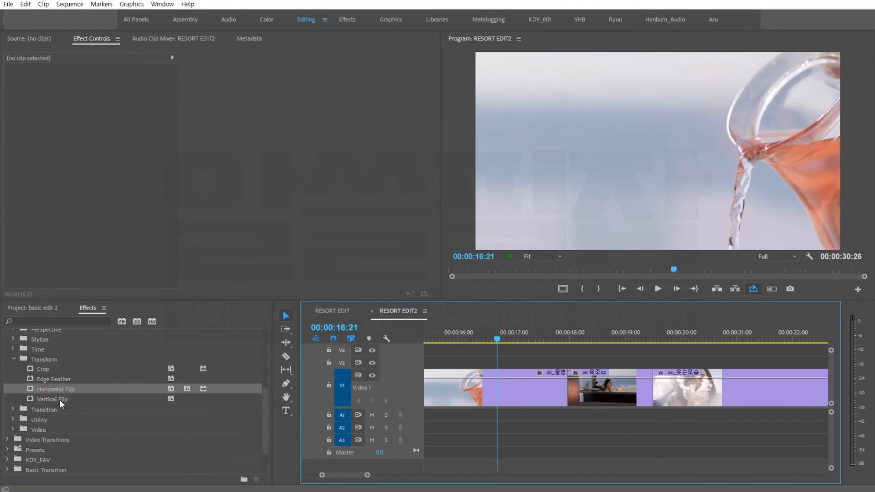
{"action": "left_click_drag", "start_coordinate": [28, 390], "coordinate": [524, 387]}
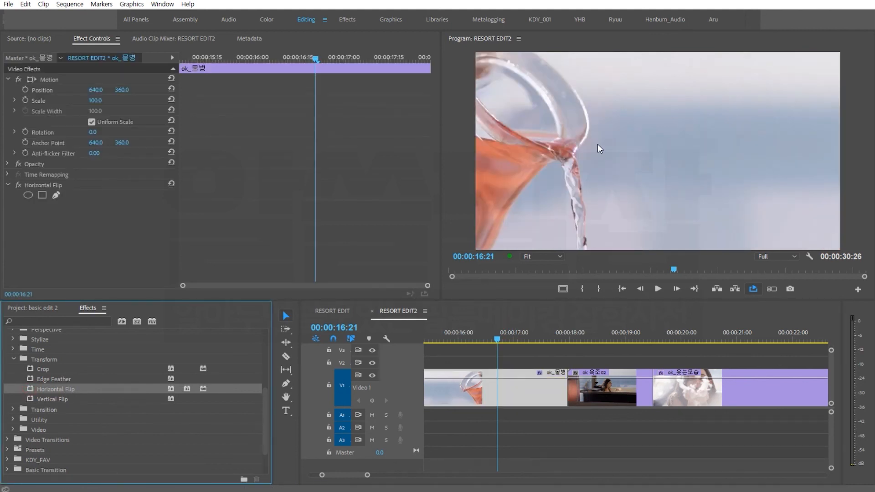
Step: Undo the Horizontal Flip and apply Vertical Flip to the ok_물병 clip
{"action": "left_click", "coordinate": [496, 339]}
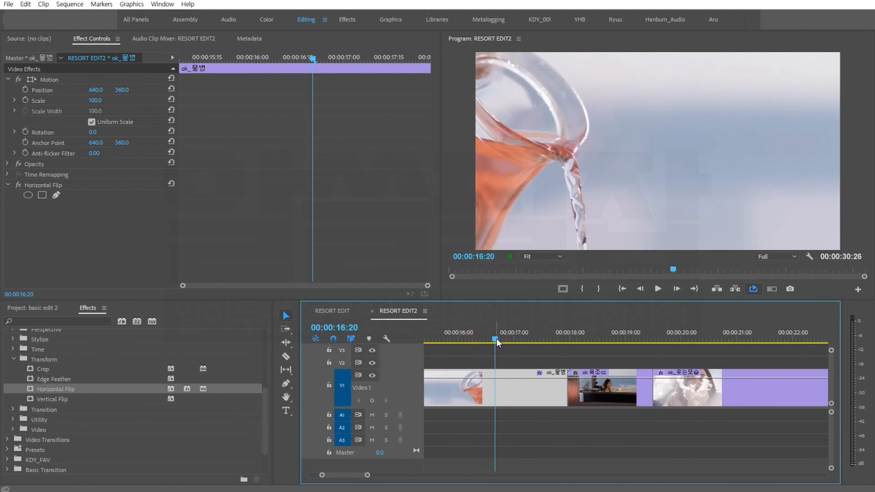
{"action": "key", "text": "ctrl+z"}
{"action": "left_click_drag", "start_coordinate": [36, 399], "coordinate": [506, 395]}
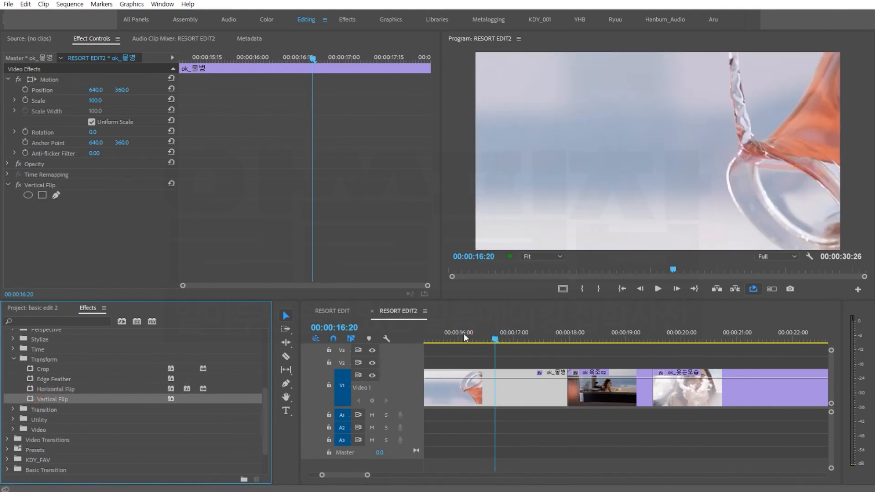
Step: Play back the vertically flipped ok_물병 clip up to 00:00:16:29 and delete its Vertical Flip effect
{"action": "left_click", "coordinate": [450, 338]}
{"action": "key", "text": "space"}
{"action": "key", "text": "space"}
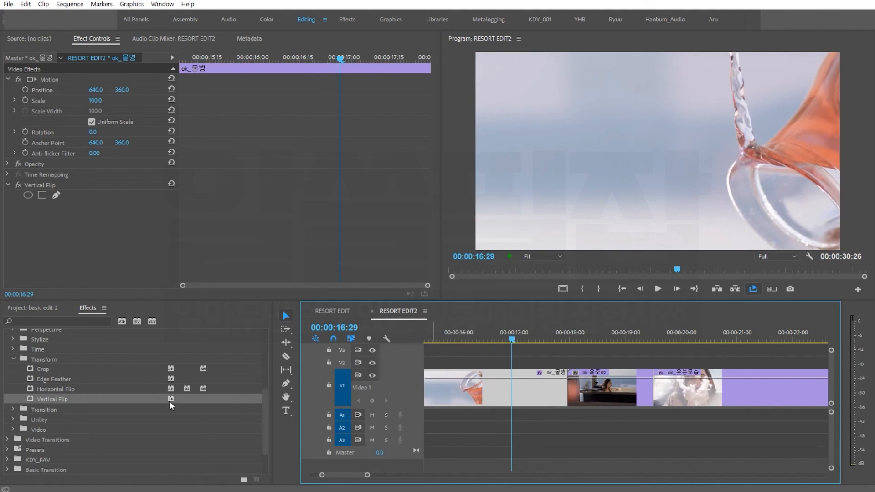
{"action": "left_click", "coordinate": [37, 184]}
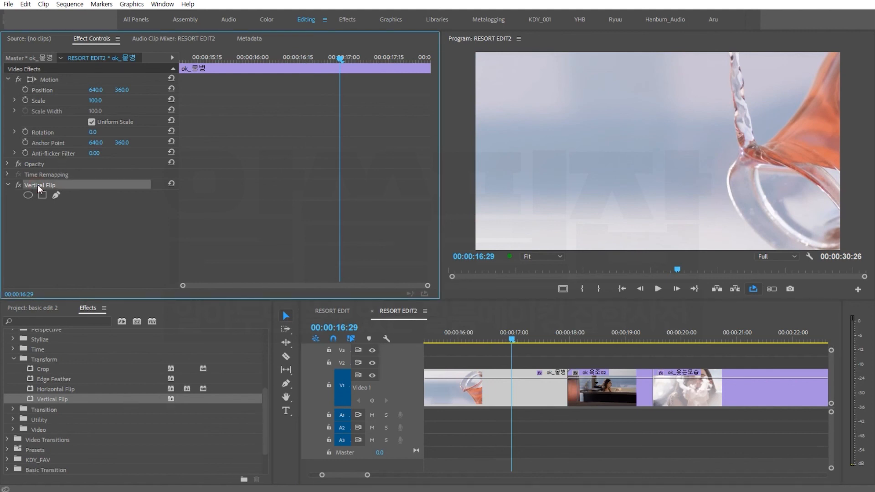
{"action": "key", "text": "Delete"}
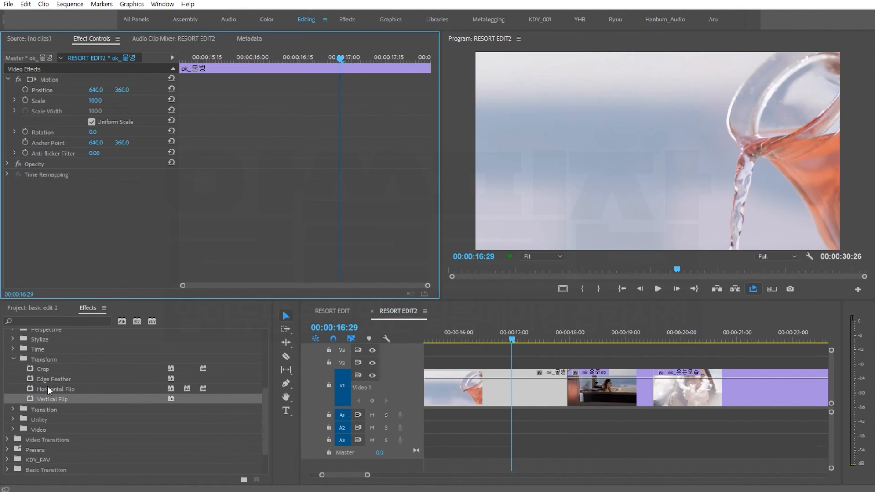
Step: Apply the Venetian Blinds effect from the Transition video effects to the ok_물병 clip and move the playhead to 00:00:16:09
{"action": "left_click", "coordinate": [50, 410]}
{"action": "left_click", "coordinate": [13, 410]}
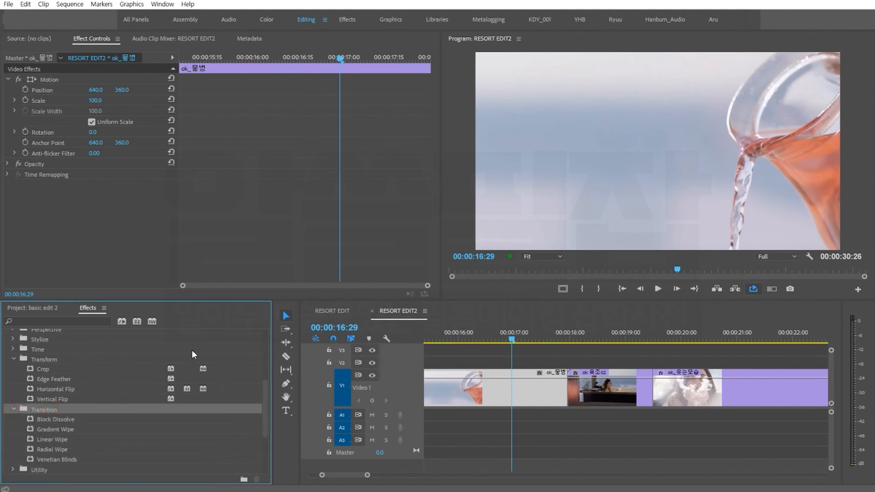
{"action": "left_click", "coordinate": [12, 359]}
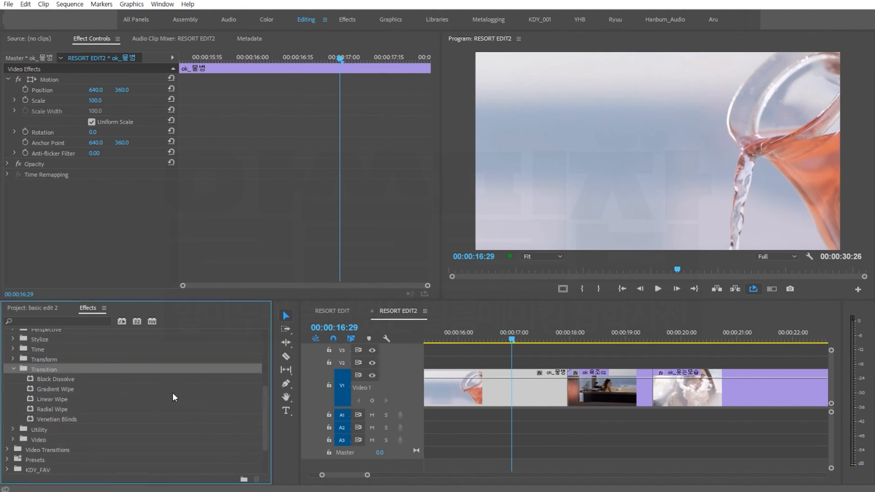
{"action": "left_click", "coordinate": [497, 330]}
{"action": "left_click_drag", "start_coordinate": [498, 330], "coordinate": [480, 335]}
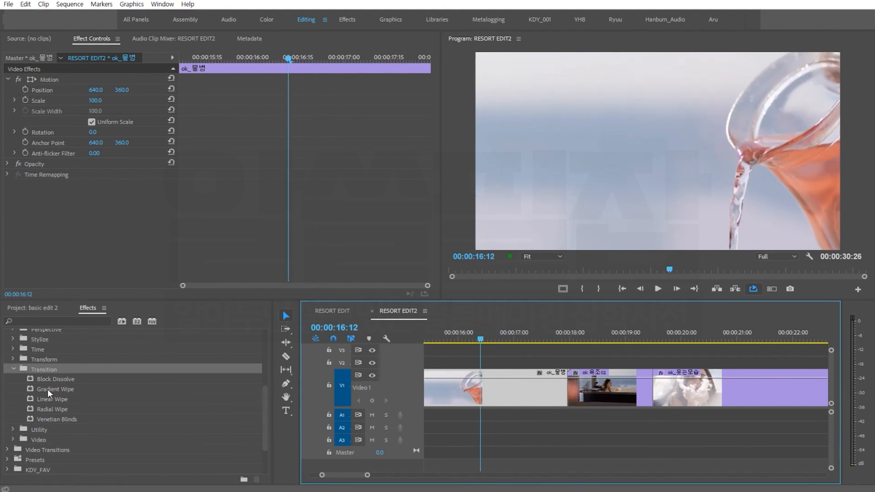
{"action": "left_click", "coordinate": [70, 390]}
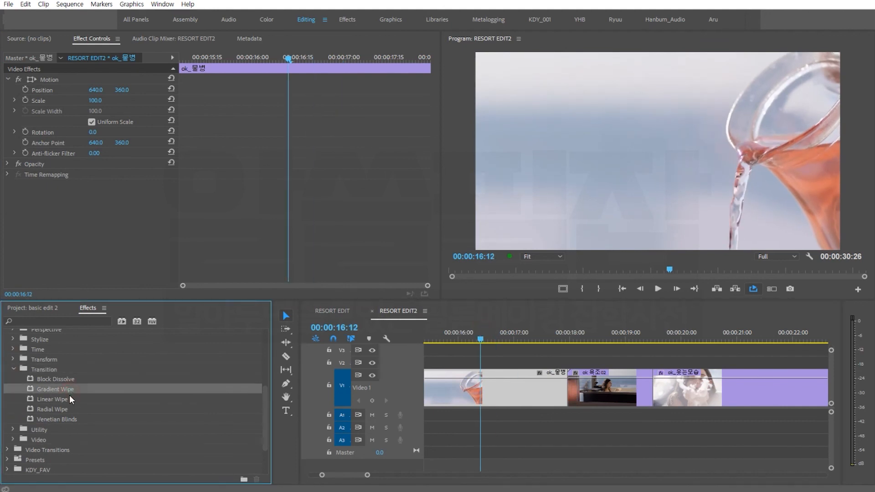
{"action": "left_click", "coordinate": [62, 422]}
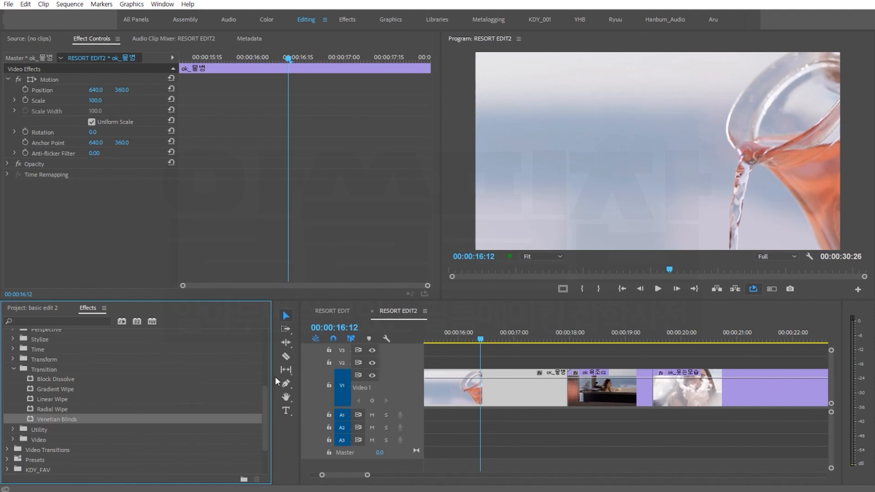
{"action": "left_click_drag", "start_coordinate": [29, 417], "coordinate": [456, 377]}
{"action": "left_click", "coordinate": [475, 332]}
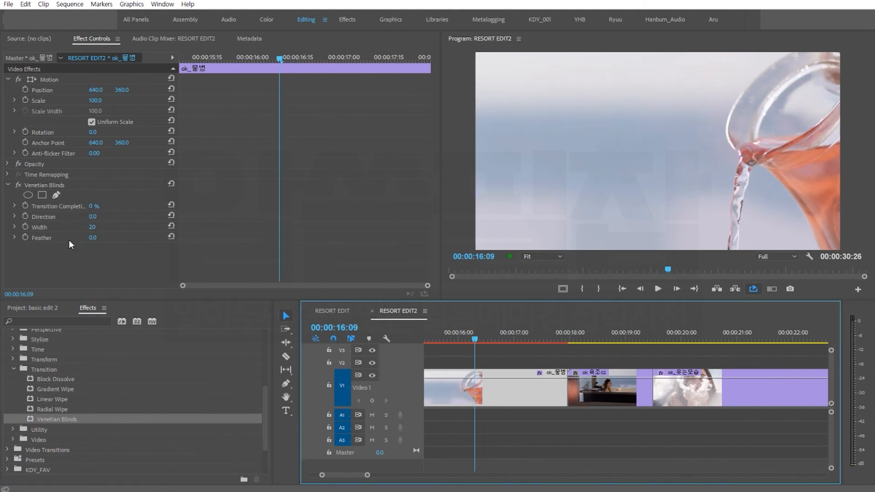
Step: Set the Venetian Blinds Transition Completion to 39% and its Direction to 45°
{"action": "left_click_drag", "start_coordinate": [92, 209], "coordinate": [101, 207]}
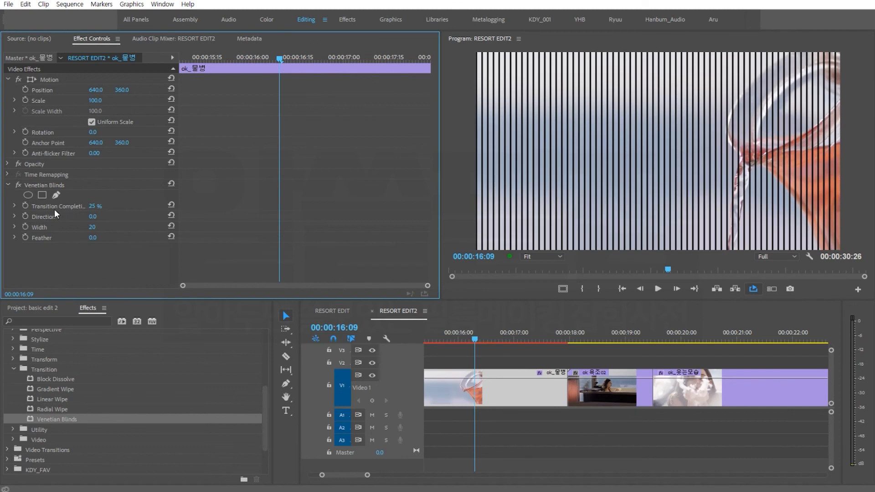
{"action": "mouse_move", "coordinate": [95, 206]}
{"action": "left_mouse_down"}
{"action": "mouse_move", "coordinate": [113, 206]}
{"action": "mouse_move", "coordinate": [94, 206]}
{"action": "mouse_move", "coordinate": [103, 207]}
{"action": "left_mouse_up"}
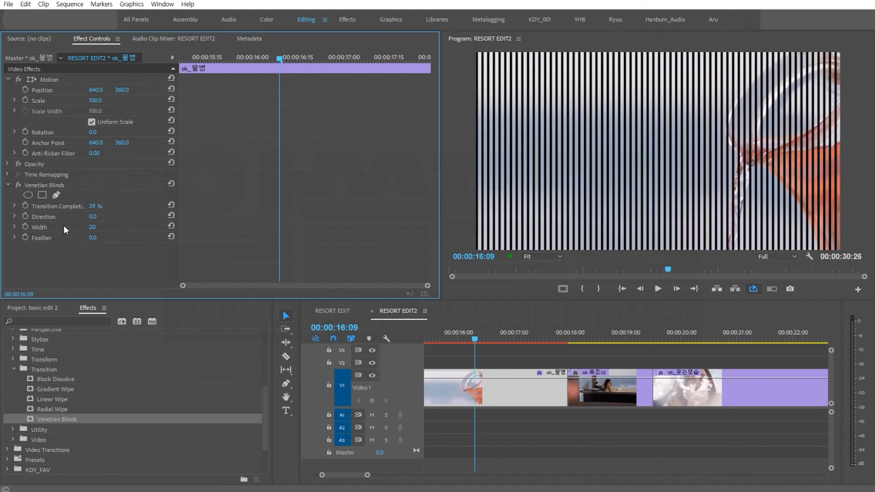
{"action": "left_click", "coordinate": [93, 216]}
{"action": "type", "text": "45"}
{"action": "key", "text": "Return"}
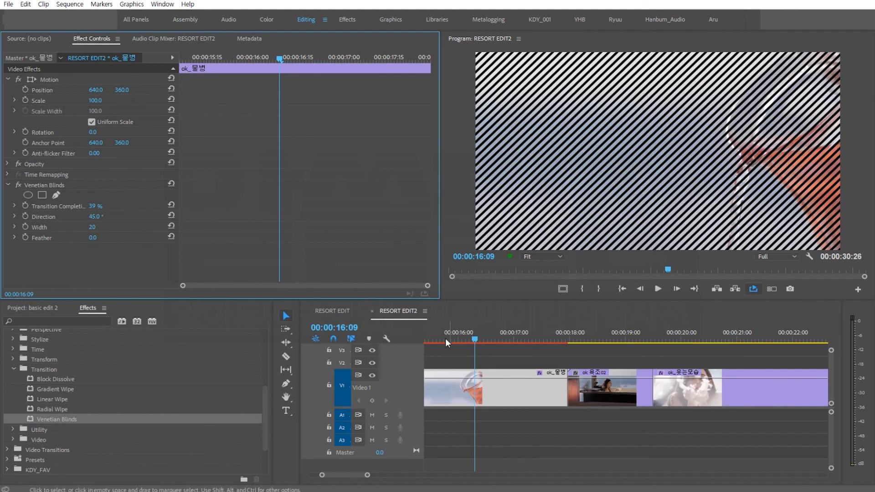
Step: Move the ok_물병 clip to V2 directly above ok_욕조02 and place the playhead at 00:00:18:21
{"action": "left_click_drag", "start_coordinate": [477, 385], "coordinate": [609, 336]}
{"action": "left_click", "coordinate": [581, 336]}
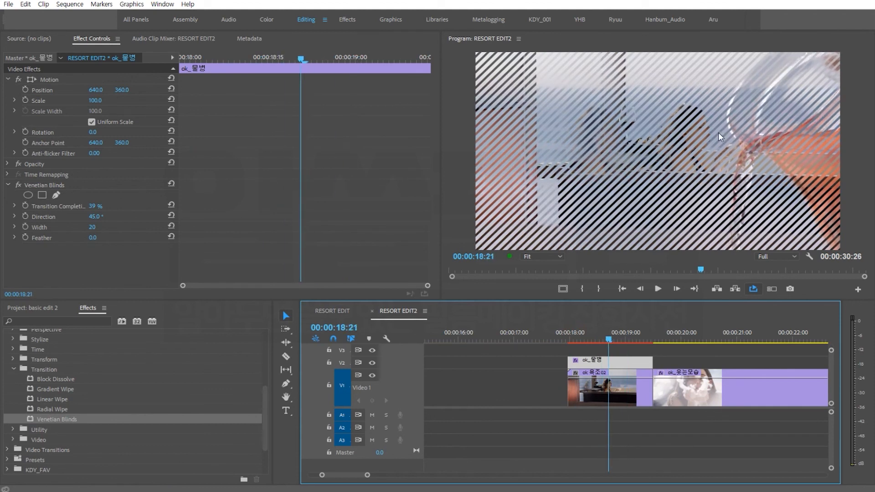
Step: Animate the Venetian Blinds Transition Completion from 100% at the clip start to 0% at 00:00:18:21
{"action": "left_click", "coordinate": [25, 206]}
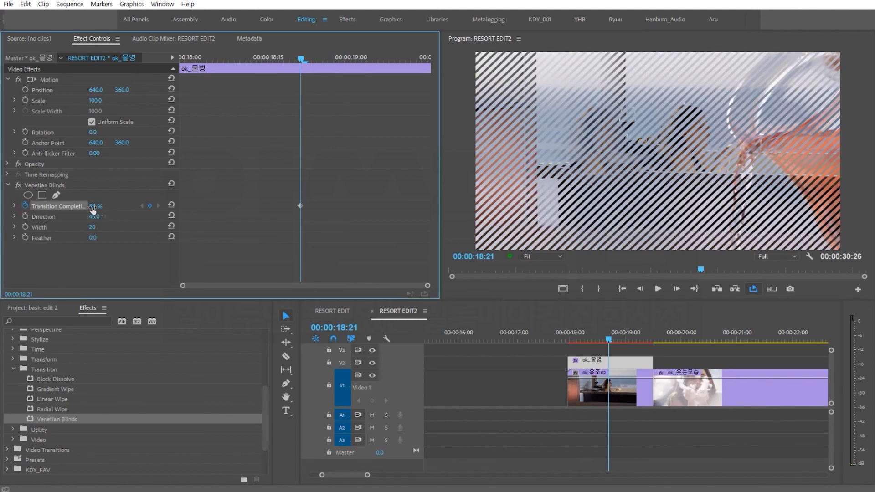
{"action": "left_click_drag", "start_coordinate": [95, 206], "coordinate": [77, 206]}
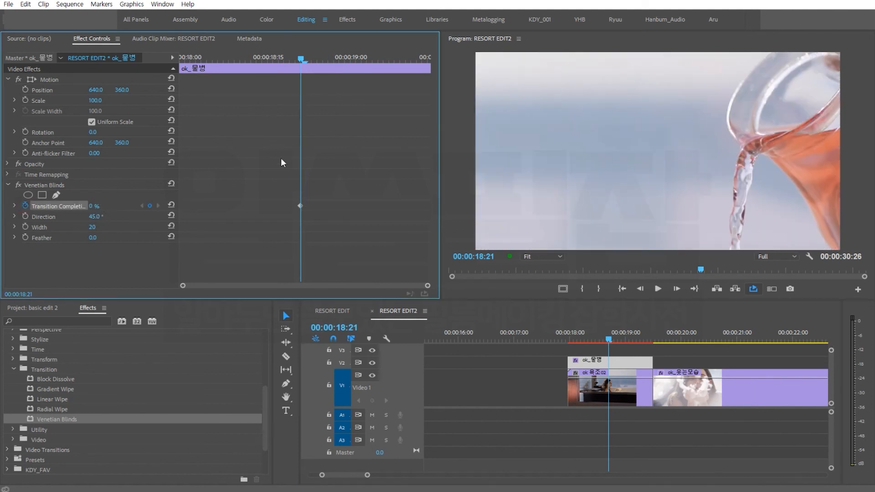
{"action": "left_click_drag", "start_coordinate": [301, 206], "coordinate": [155, 209]}
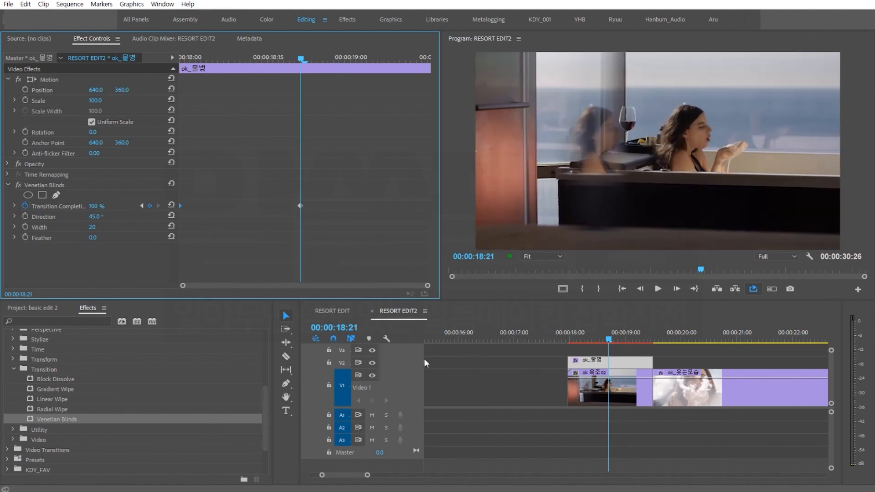
Step: Play back the animated Venetian Blinds reveal repeatedly from the start of the ok_물병 clip
{"action": "key", "text": "Up"}
{"action": "key", "text": "space"}
{"action": "left_click", "coordinate": [228, 59]}
{"action": "key", "text": "Up"}
{"action": "key", "text": "space"}
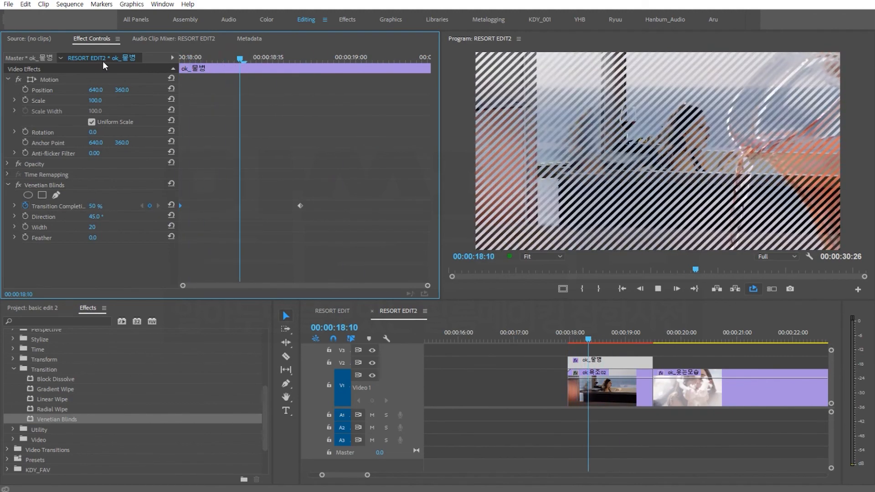
{"action": "key", "text": "Up"}
{"action": "key", "text": "space"}
{"action": "key", "text": "space"}
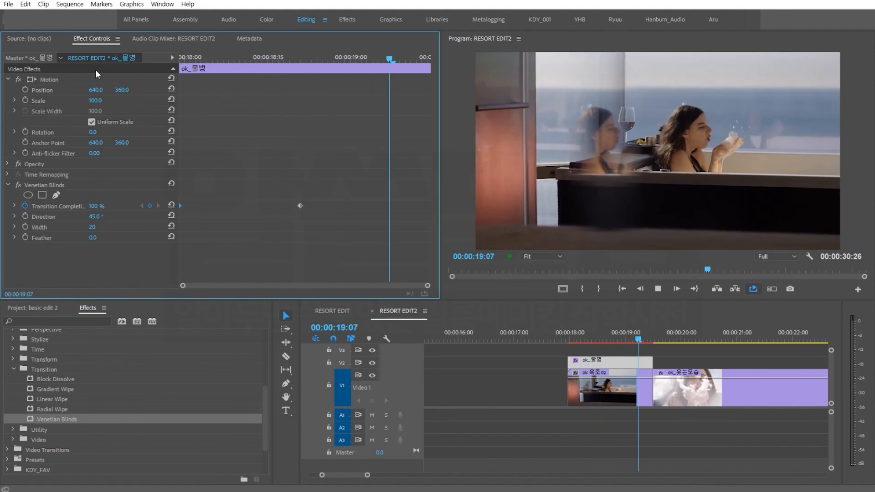
Step: Delete the Venetian Blinds effect from the ok_물병 clip and collapse the Transition effects category
{"action": "left_click", "coordinate": [63, 186]}
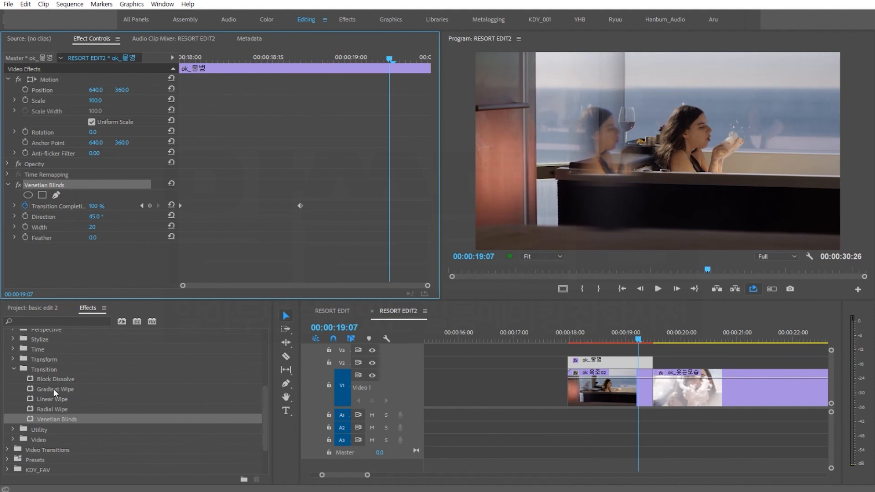
{"action": "key", "text": "Delete"}
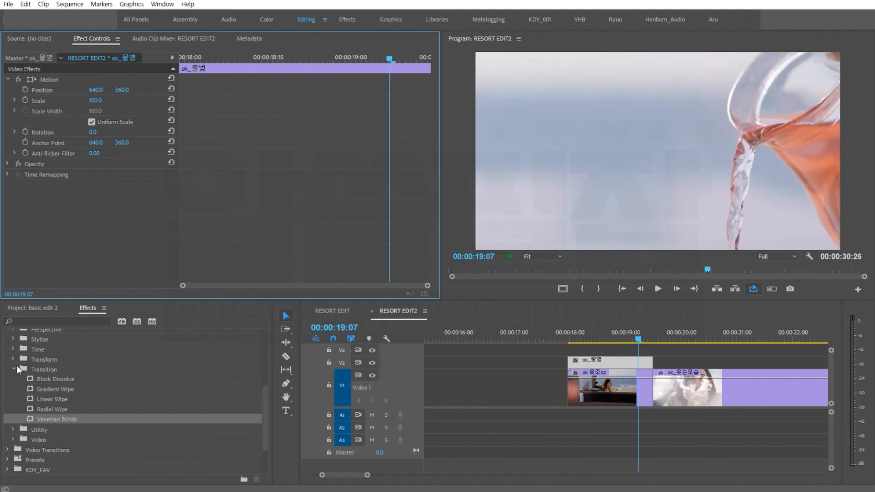
{"action": "left_click", "coordinate": [13, 369]}
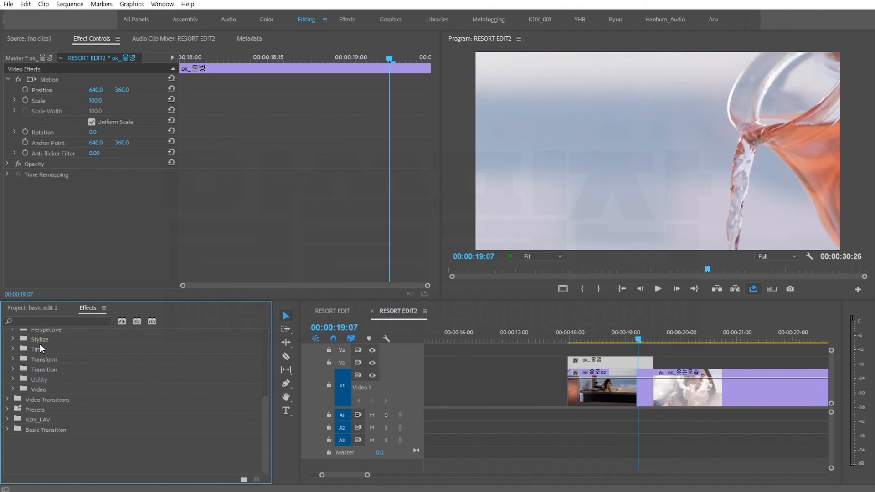
Step: Enlarge the effects list and timeline area, expand the Adjust video effects category, and move the playhead to 00:00:19:04
{"action": "left_click_drag", "start_coordinate": [258, 298], "coordinate": [258, 280]}
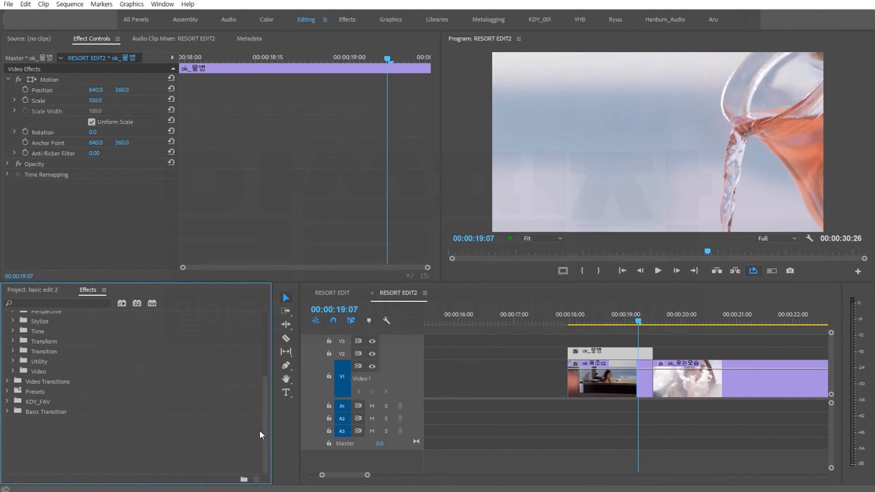
{"action": "scroll", "coordinate": [267, 431], "scroll_direction": "up", "scroll_amount": 3}
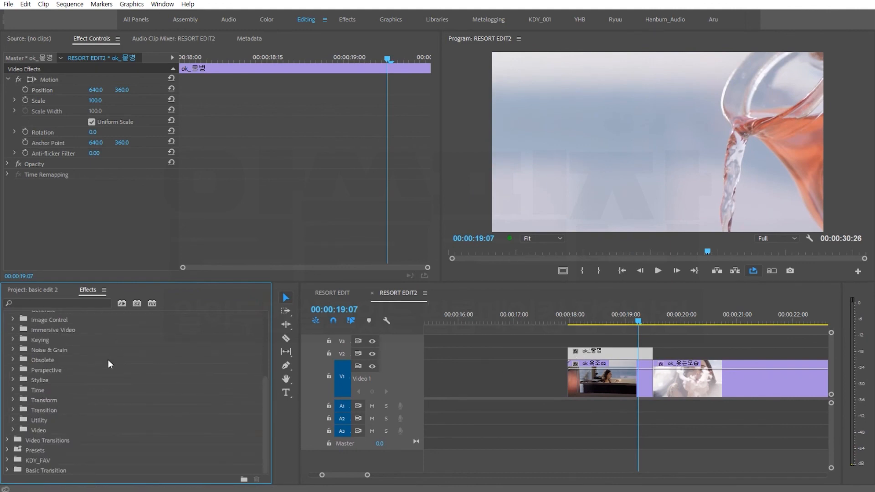
{"action": "left_click_drag", "start_coordinate": [264, 411], "coordinate": [269, 361]}
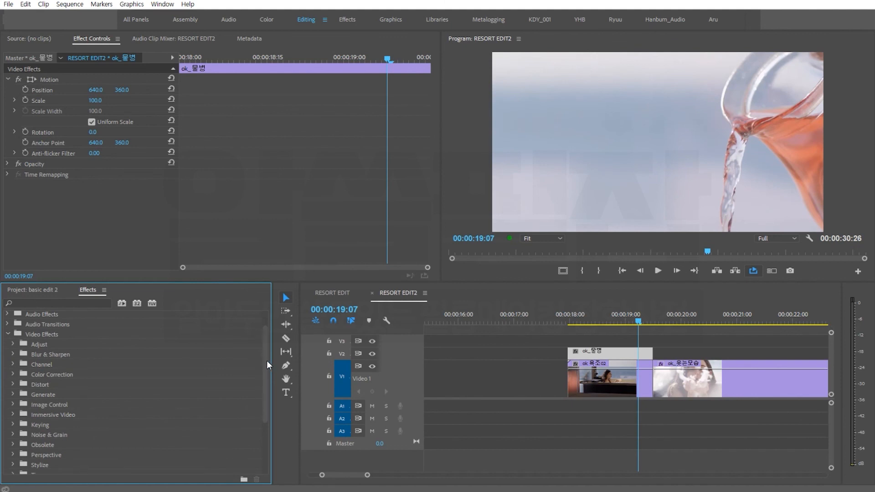
{"action": "left_click", "coordinate": [44, 344]}
{"action": "left_click", "coordinate": [12, 344]}
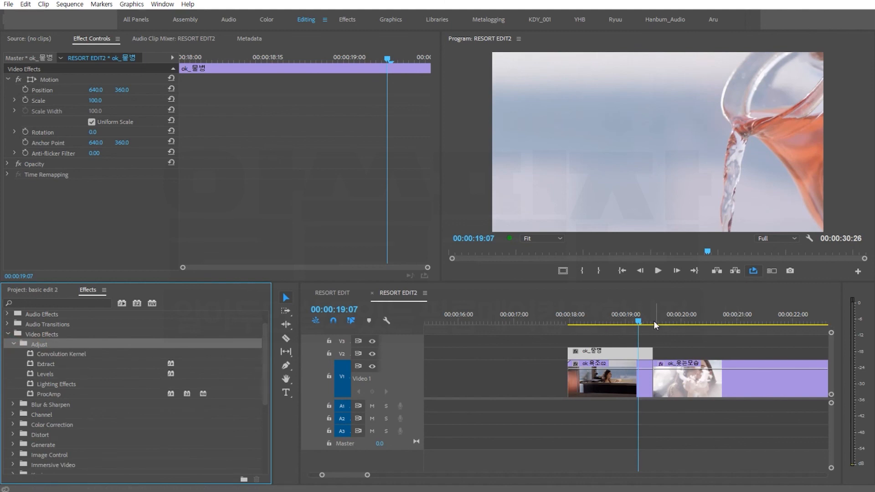
{"action": "mouse_move", "coordinate": [633, 321]}
{"action": "left_mouse_down"}
{"action": "mouse_move", "coordinate": [669, 320]}
{"action": "mouse_move", "coordinate": [626, 328]}
{"action": "mouse_move", "coordinate": [648, 327]}
{"action": "mouse_move", "coordinate": [636, 330]}
{"action": "left_mouse_up"}
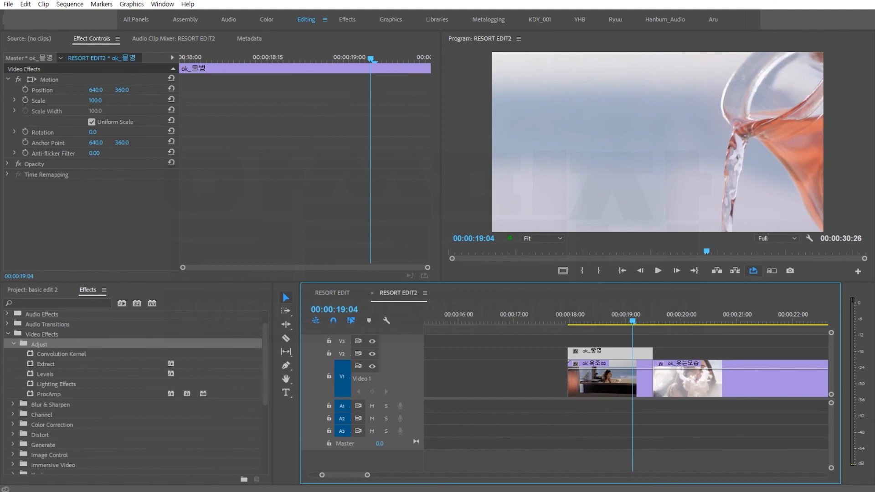
Step: Collapse the Adjust category and the whole Video Effects group in the effects list
{"action": "mouse_move", "coordinate": [355, 491]}
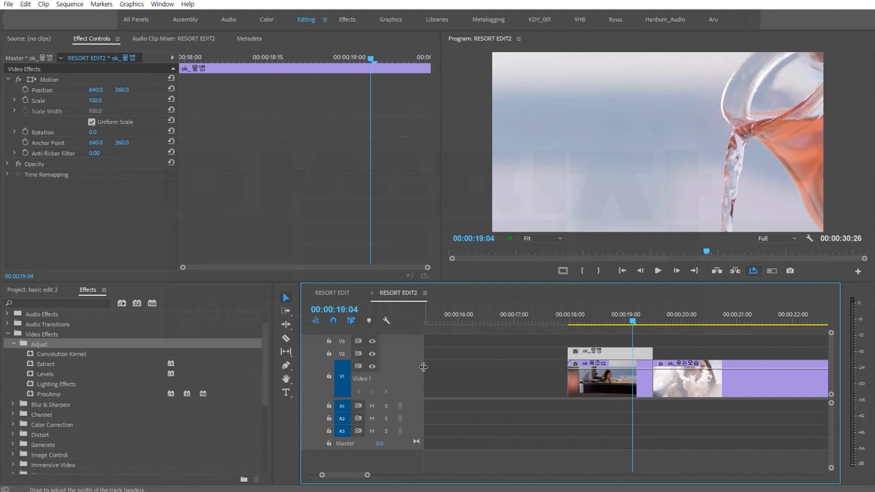
{"action": "left_click", "coordinate": [14, 343]}
{"action": "left_click", "coordinate": [8, 336]}
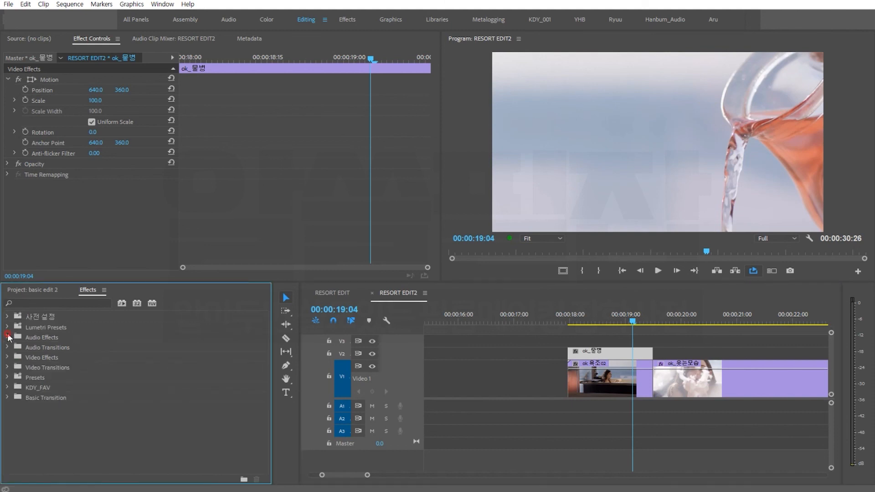